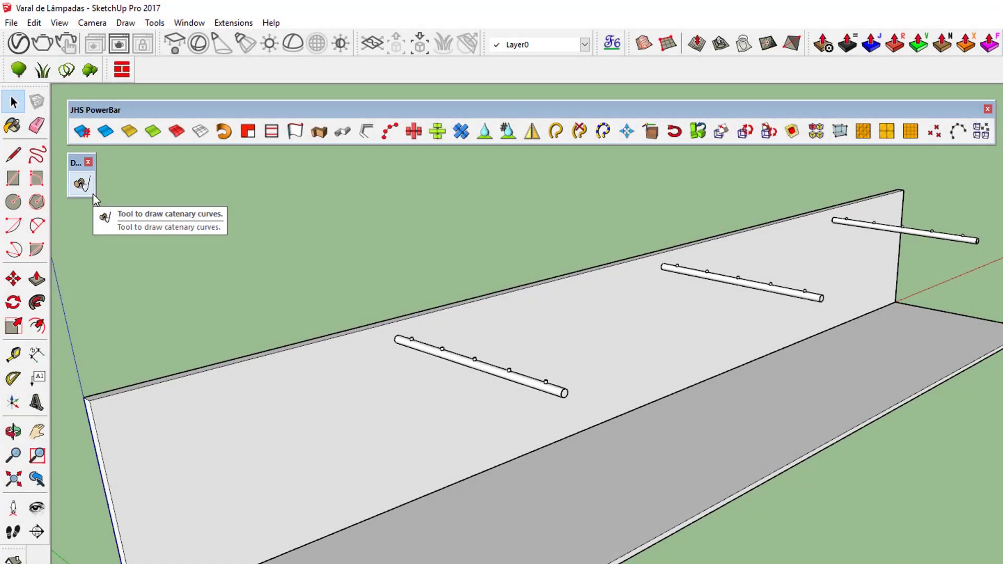
- Check the installed extensions, then orbit around the shelf model and inspect the lamp
{"action": "left_click", "coordinate": [231, 24]}
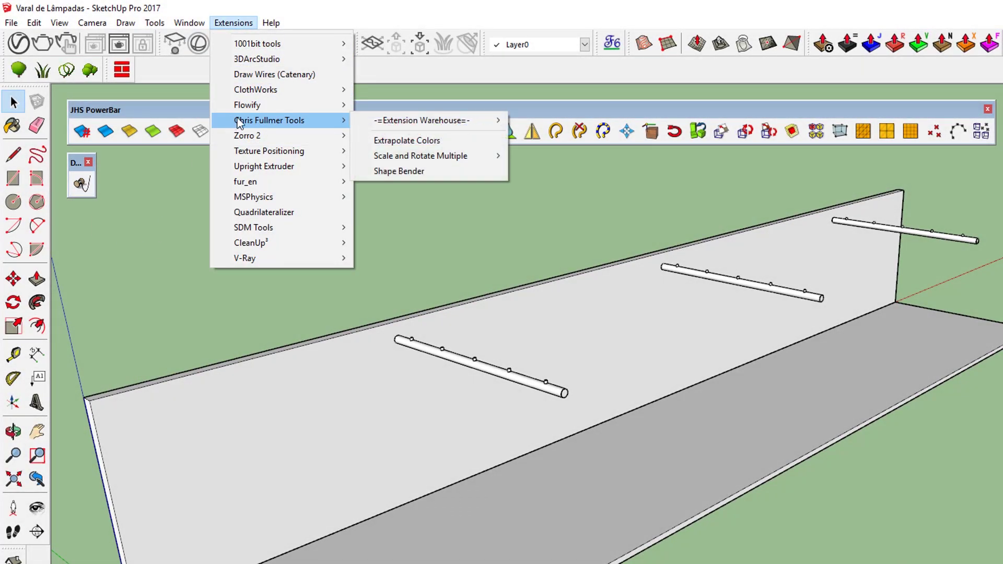
{"action": "mouse_move", "coordinate": [420, 155]}
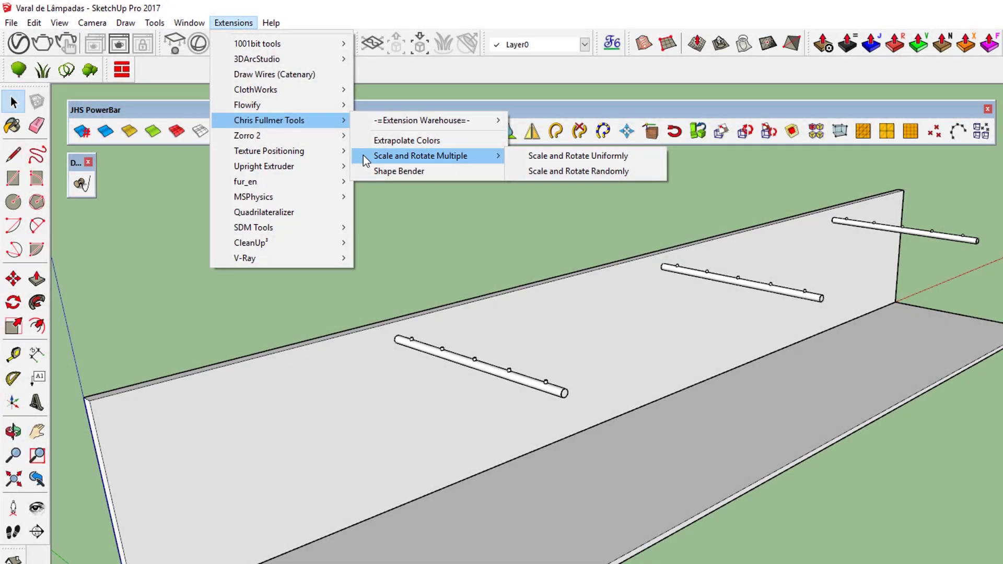
{"action": "left_click", "coordinate": [440, 277]}
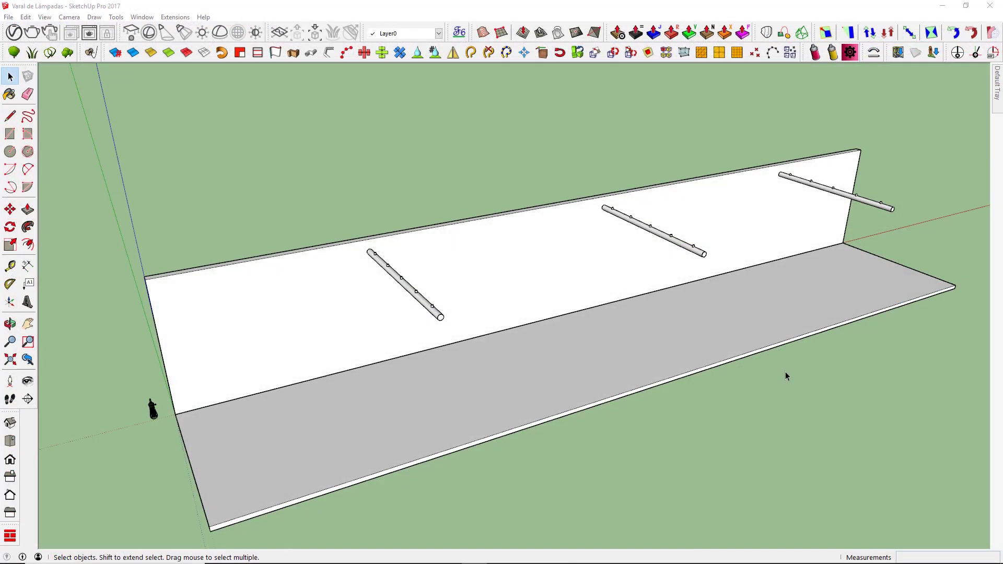
{"action": "scroll", "coordinate": [784, 364], "scroll_direction": "down", "scroll_amount": 3}
{"action": "mouse_move", "coordinate": [672, 219]}
{"action": "middle_mouse_down"}
{"action": "mouse_move", "coordinate": [542, 421]}
{"action": "mouse_move", "coordinate": [511, 443]}
{"action": "middle_mouse_up"}
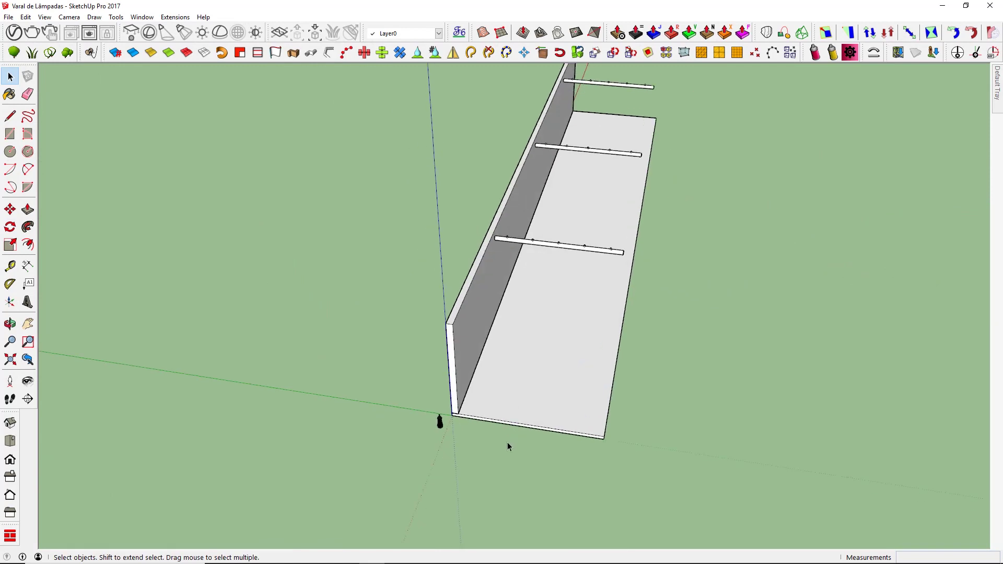
{"action": "scroll", "coordinate": [425, 421], "scroll_direction": "up", "scroll_amount": 5}
{"action": "scroll", "coordinate": [425, 421], "scroll_direction": "up", "scroll_amount": 2}
{"action": "scroll", "coordinate": [425, 421], "scroll_direction": "up", "scroll_amount": 2}
{"action": "scroll", "coordinate": [425, 421], "scroll_direction": "up", "scroll_amount": 1}
{"action": "left_click", "coordinate": [405, 397]}
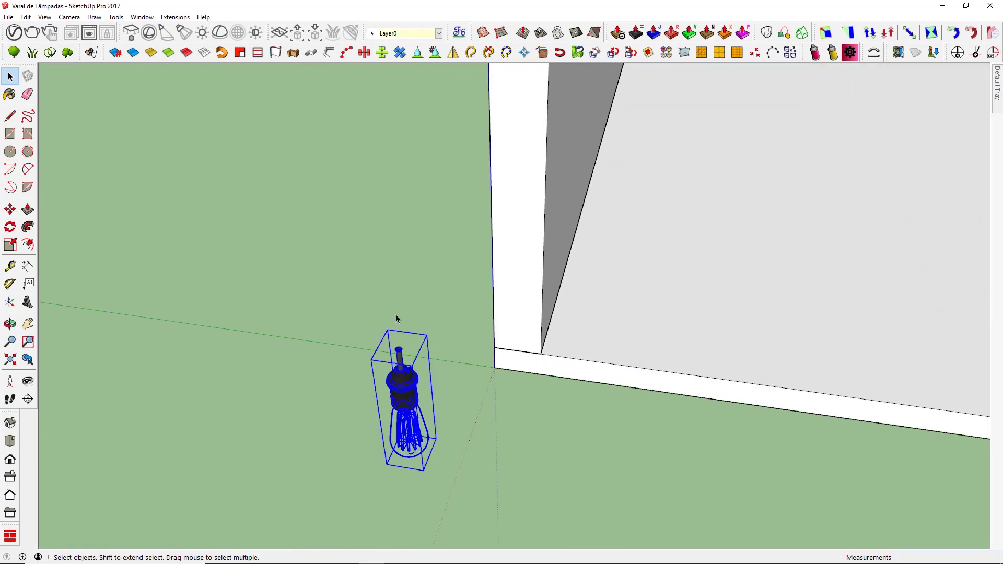
{"action": "left_click_drag", "start_coordinate": [323, 290], "coordinate": [514, 485]}
{"action": "left_click", "coordinate": [458, 473]}
{"action": "scroll", "coordinate": [450, 421], "scroll_direction": "down", "scroll_amount": 5}
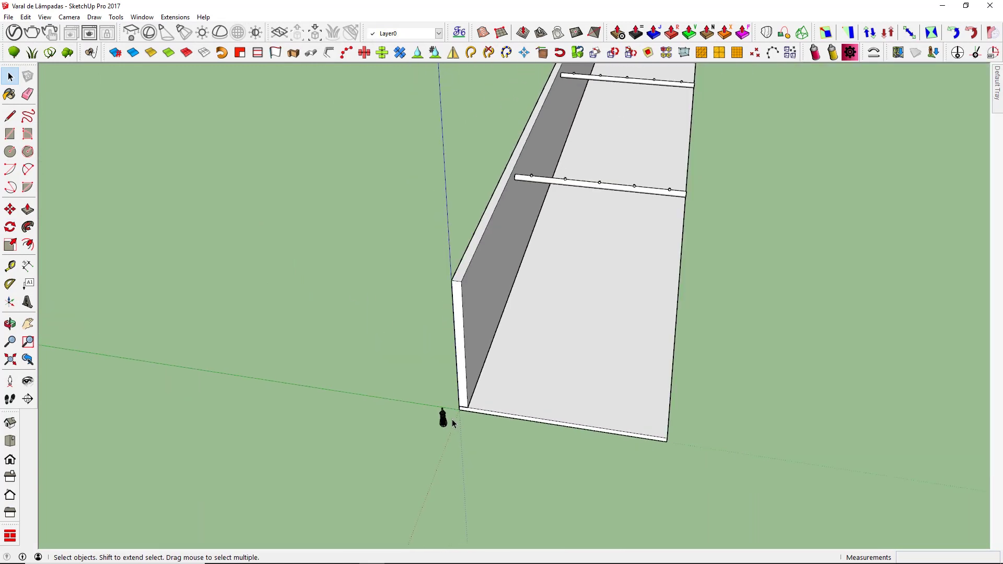
{"action": "middle_click_drag", "start_coordinate": [617, 459], "coordinate": [423, 410]}
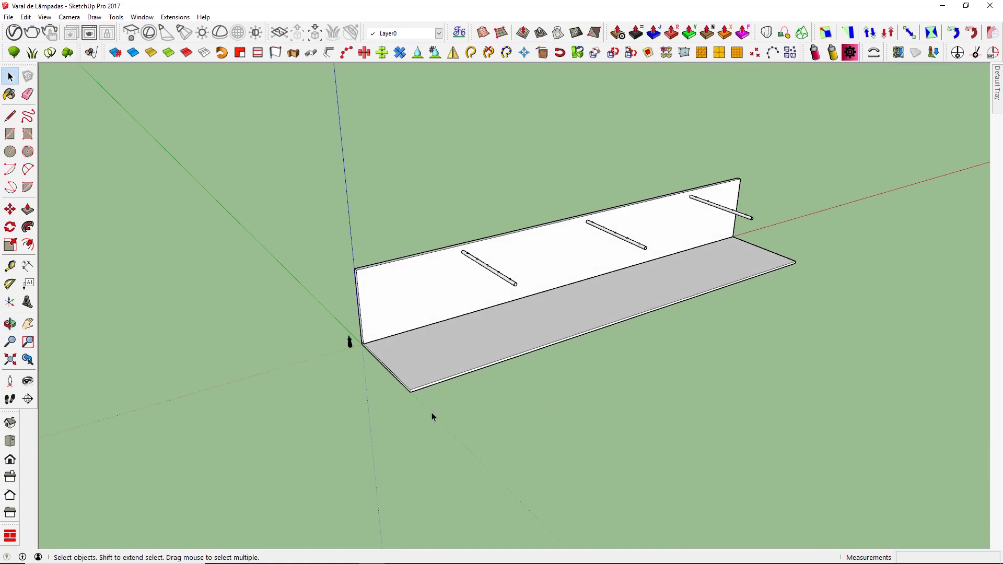
- Select the floor board, back wall, and left and middle bars to identify the scene parts
{"action": "left_click", "coordinate": [421, 365]}
{"action": "scroll", "coordinate": [376, 355], "scroll_direction": "up", "scroll_amount": 3}
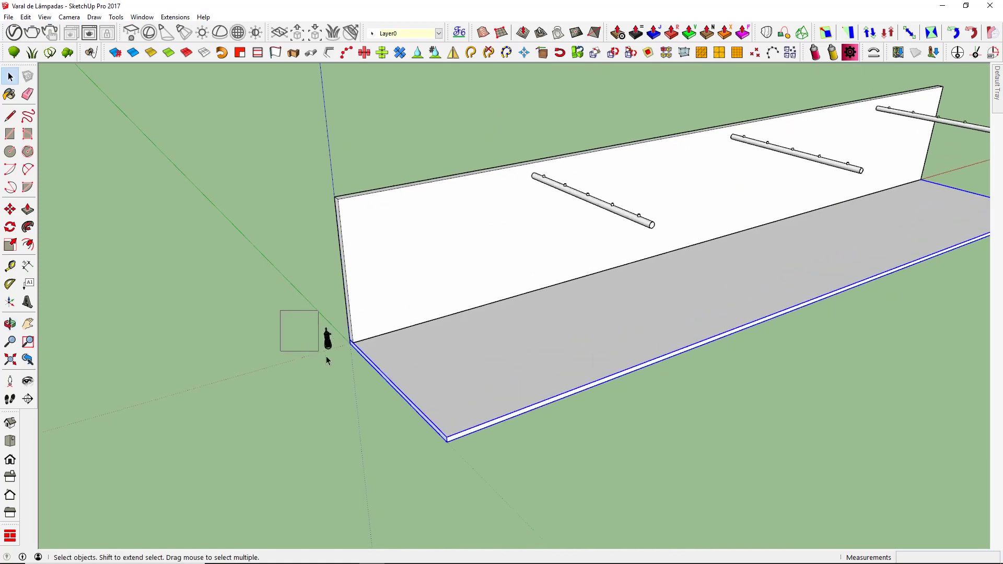
{"action": "scroll", "coordinate": [327, 360], "scroll_direction": "down", "scroll_amount": 2}
{"action": "scroll", "coordinate": [365, 371], "scroll_direction": "down", "scroll_amount": 3}
{"action": "left_click", "coordinate": [439, 291]}
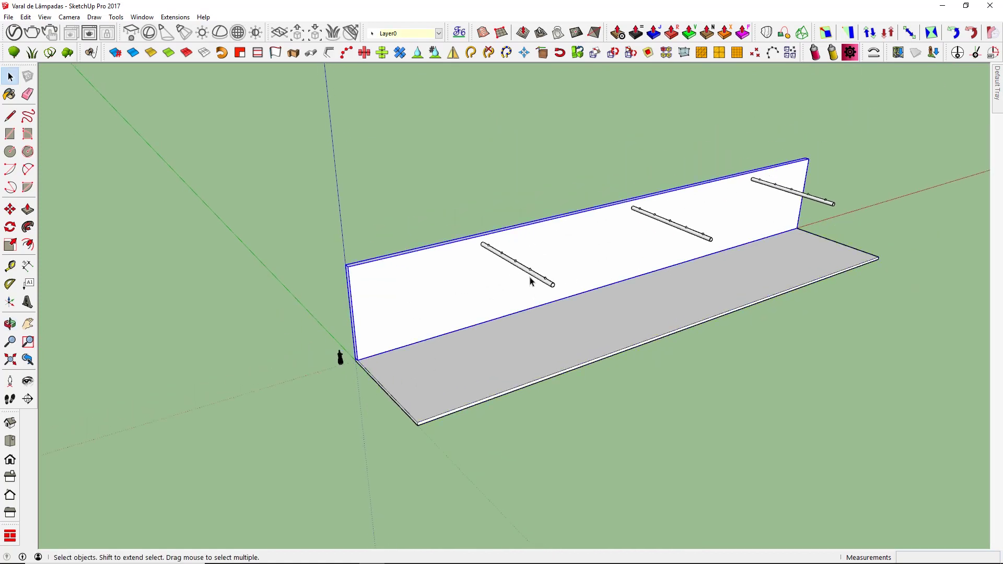
{"action": "left_click", "coordinate": [547, 282]}
{"action": "left_click", "coordinate": [705, 237]}
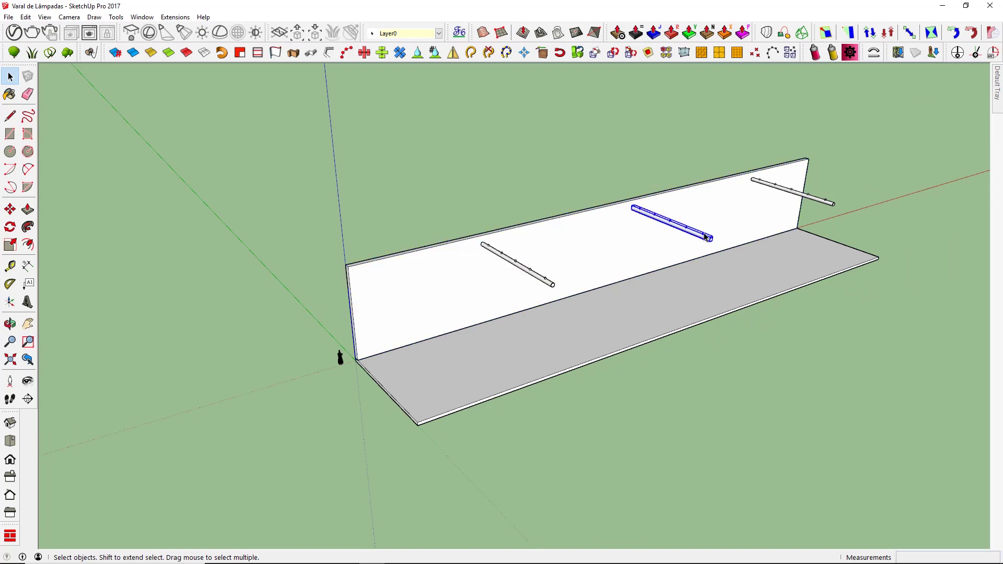
{"action": "scroll", "coordinate": [822, 189], "scroll_direction": "up", "scroll_amount": 1}
{"action": "scroll", "coordinate": [815, 198], "scroll_direction": "up", "scroll_amount": 2}
{"action": "scroll", "coordinate": [820, 209], "scroll_direction": "up", "scroll_amount": 2}
{"action": "scroll", "coordinate": [832, 218], "scroll_direction": "up", "scroll_amount": 2}
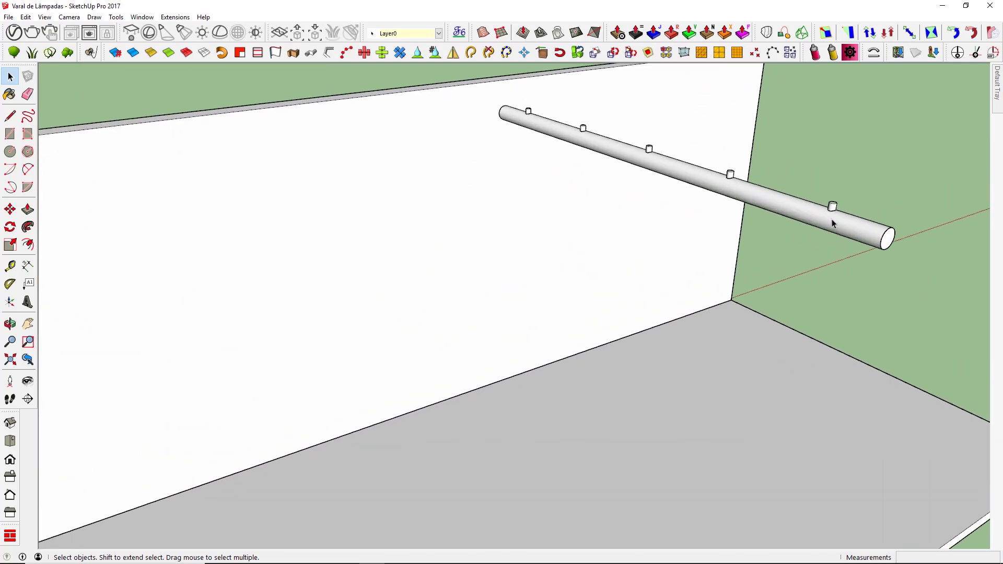
- Inspect the right bar and back wall, then view the shelf from a higher angle
{"action": "left_click", "coordinate": [832, 219]}
{"action": "scroll", "coordinate": [762, 230], "scroll_direction": "down", "scroll_amount": 3}
{"action": "scroll", "coordinate": [810, 245], "scroll_direction": "down", "scroll_amount": 2}
{"action": "scroll", "coordinate": [845, 243], "scroll_direction": "down", "scroll_amount": 2}
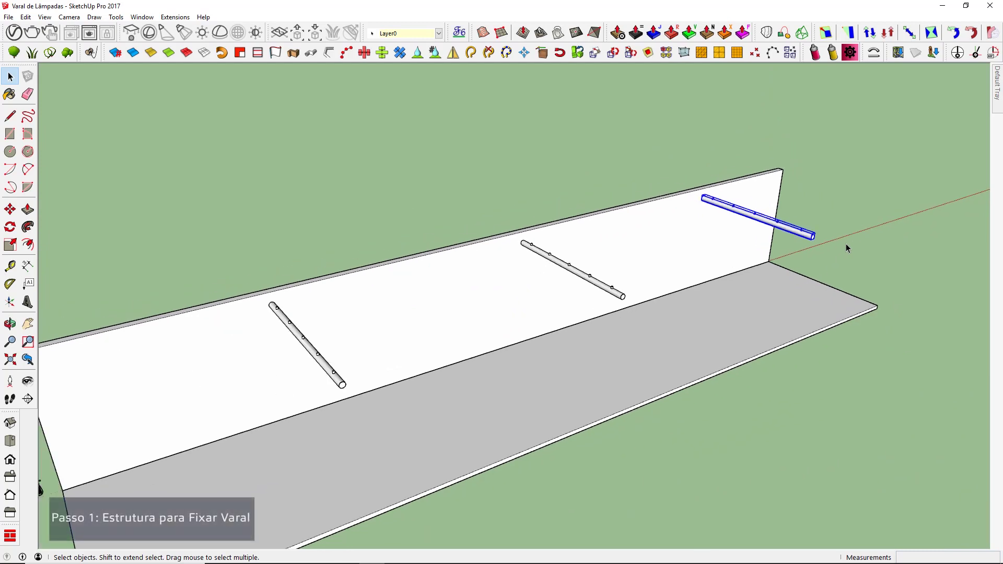
{"action": "scroll", "coordinate": [845, 243], "scroll_direction": "down", "scroll_amount": 2}
{"action": "left_click", "coordinate": [846, 245]}
{"action": "scroll", "coordinate": [776, 276], "scroll_direction": "up", "scroll_amount": 3}
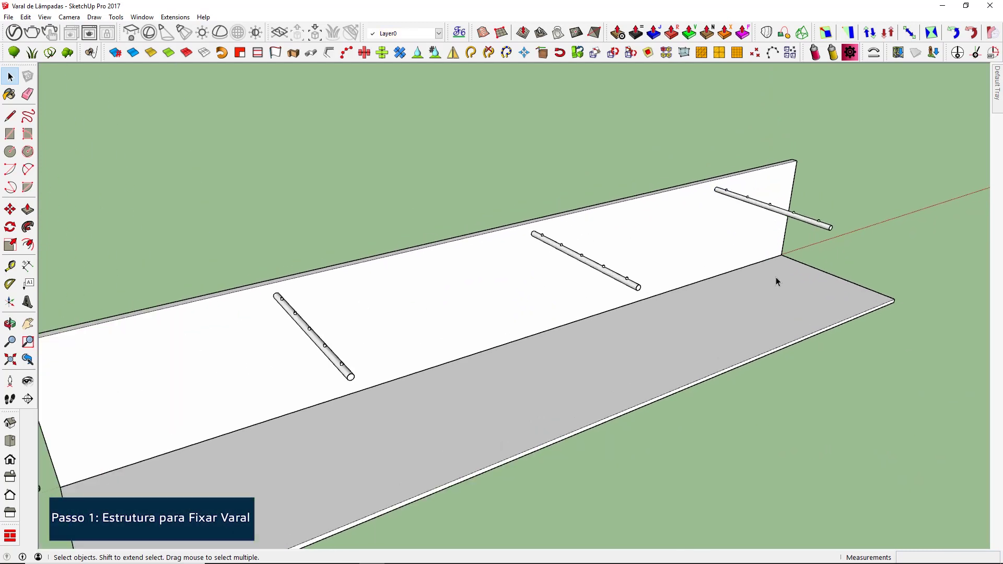
{"action": "scroll", "coordinate": [789, 273], "scroll_direction": "up", "scroll_amount": 2}
{"action": "scroll", "coordinate": [737, 267], "scroll_direction": "up", "scroll_amount": 2}
{"action": "left_click", "coordinate": [737, 263]}
{"action": "left_click", "coordinate": [772, 207]}
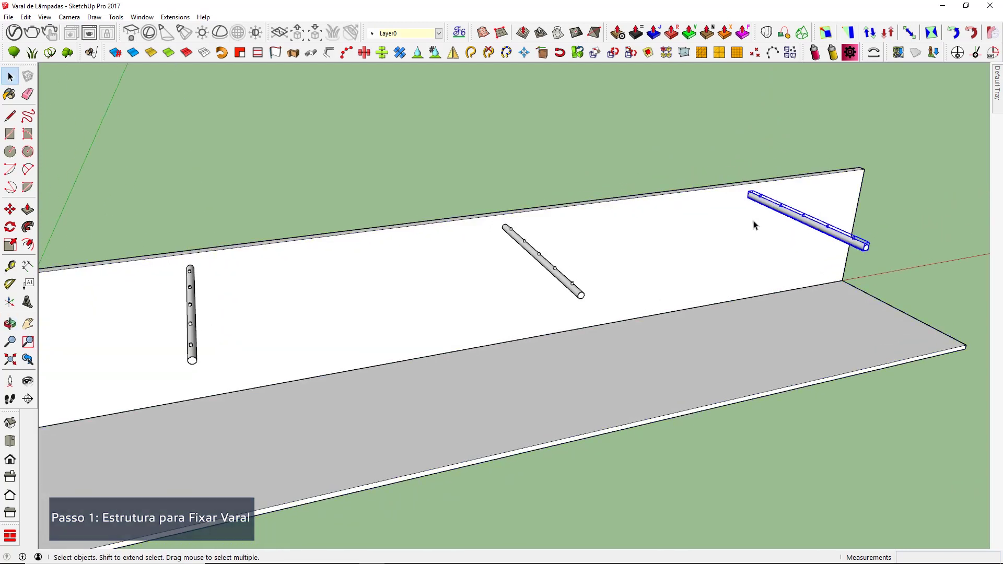
{"action": "left_click", "coordinate": [754, 225]}
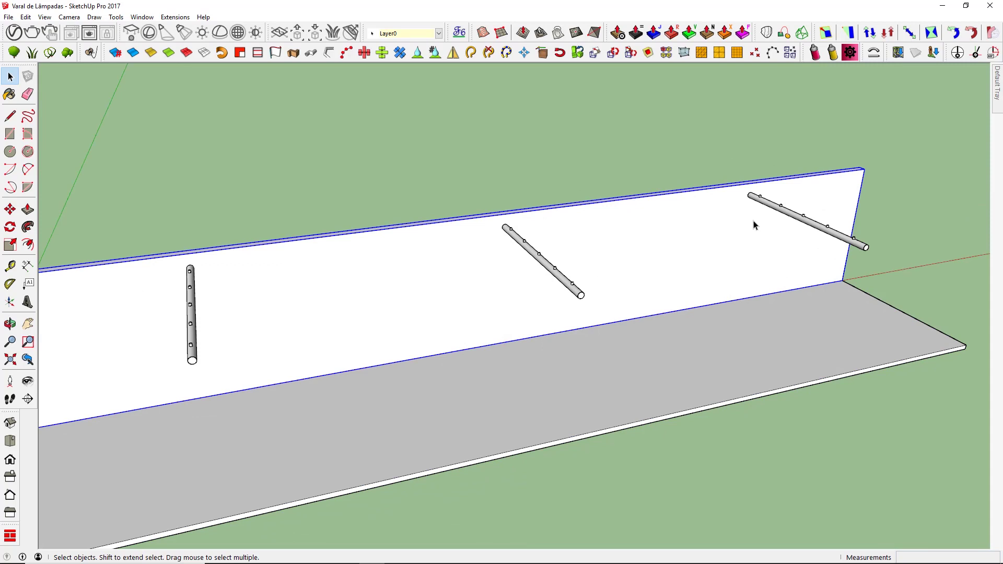
{"action": "scroll", "coordinate": [753, 224], "scroll_direction": "down", "scroll_amount": 3}
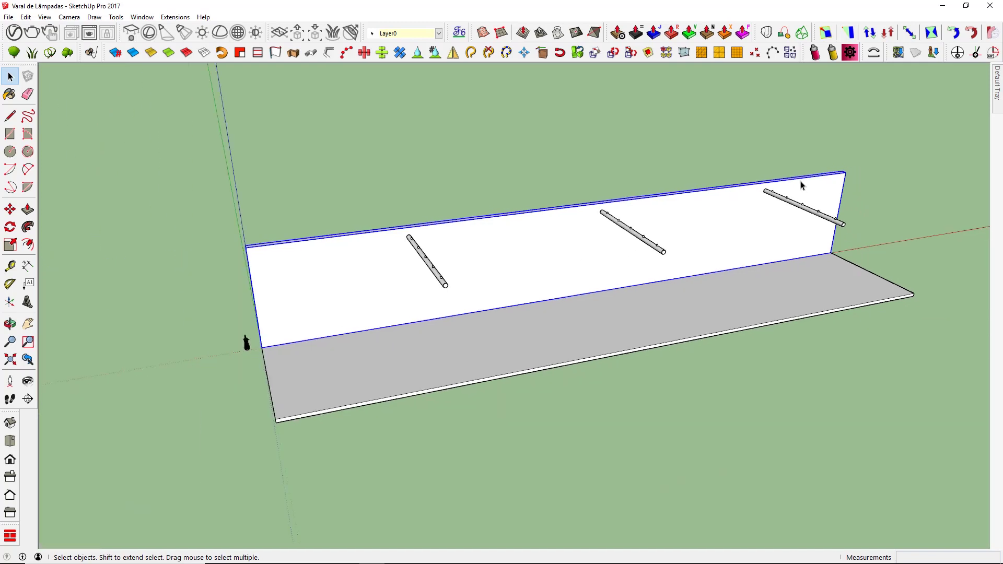
{"action": "scroll", "coordinate": [799, 186], "scroll_direction": "down", "scroll_amount": 2}
{"action": "mouse_move", "coordinate": [800, 186]}
{"action": "middle_mouse_down"}
{"action": "mouse_move", "coordinate": [502, 330]}
{"action": "mouse_move", "coordinate": [746, 345]}
{"action": "middle_mouse_up"}
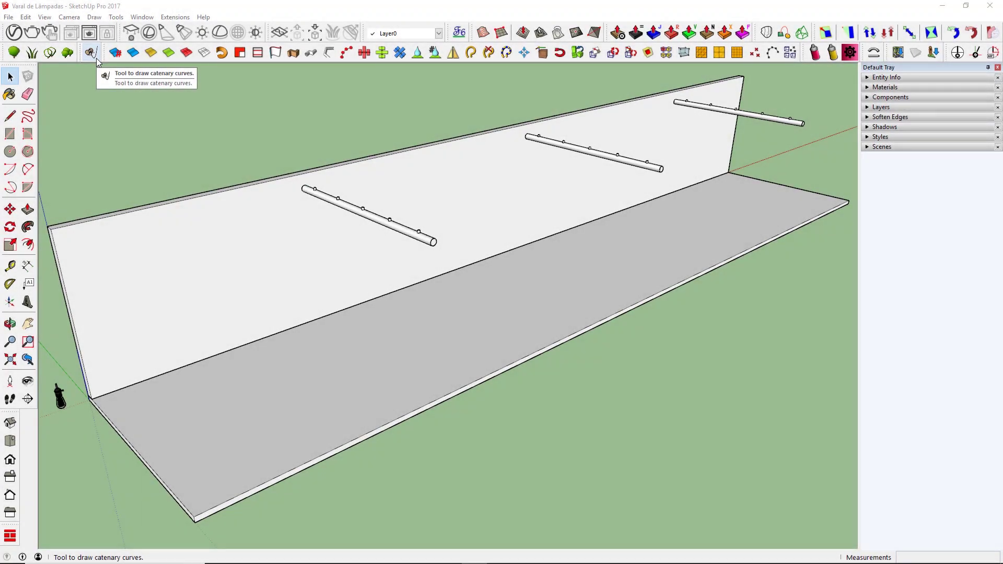
- Draw a 110% arc-length catenary wire from the left bar to the middle bar and orbit to inspect it
{"action": "left_click", "coordinate": [97, 61]}
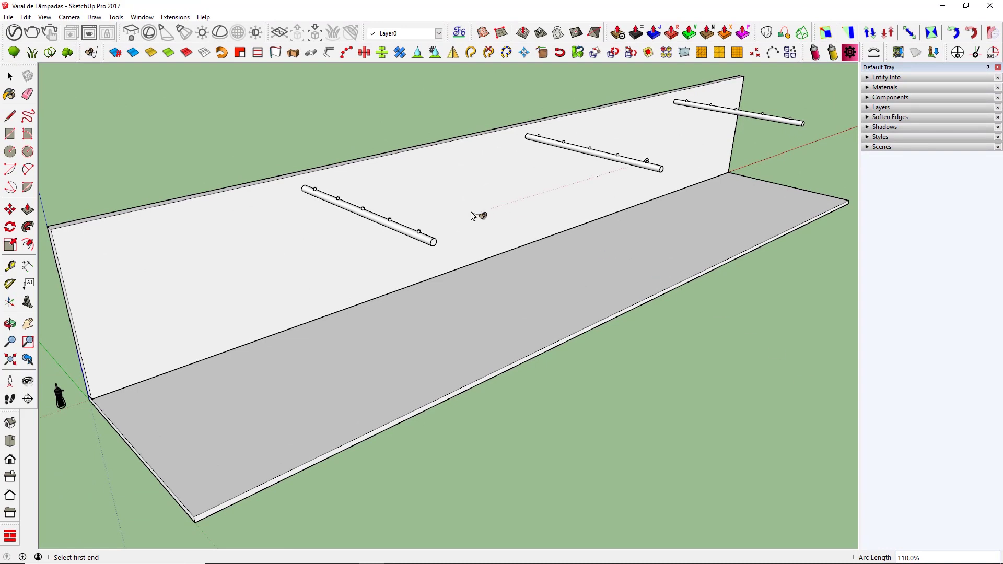
{"action": "scroll", "coordinate": [459, 215], "scroll_direction": "up", "scroll_amount": 3}
{"action": "scroll", "coordinate": [430, 217], "scroll_direction": "up", "scroll_amount": 2}
{"action": "left_click", "coordinate": [412, 256]}
{"action": "scroll", "coordinate": [377, 308], "scroll_direction": "down", "scroll_amount": 2}
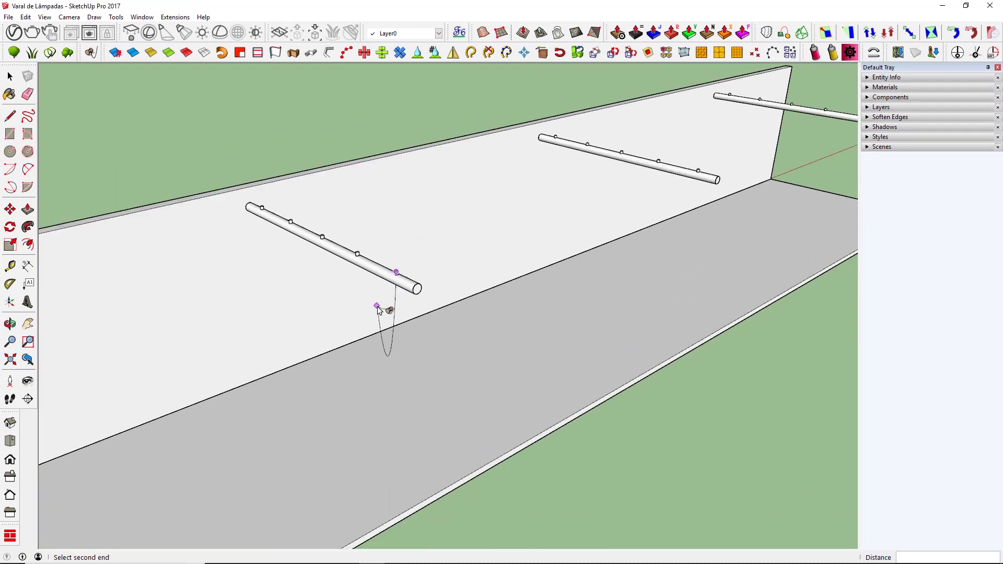
{"action": "scroll", "coordinate": [379, 309], "scroll_direction": "down", "scroll_amount": 1}
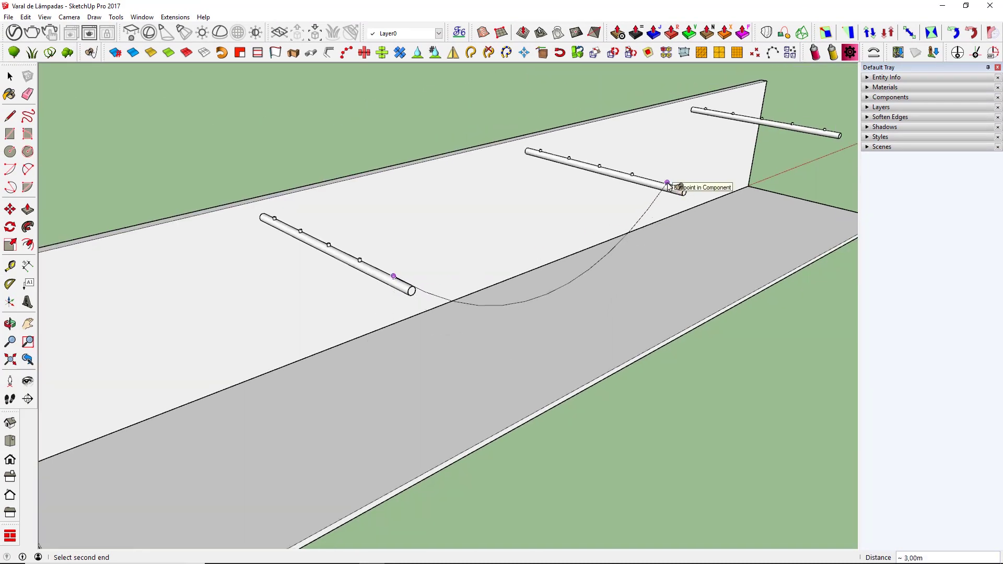
{"action": "left_click", "coordinate": [667, 184]}
{"action": "mouse_move", "coordinate": [668, 184]}
{"action": "middle_mouse_down"}
{"action": "mouse_move", "coordinate": [278, 152]}
{"action": "mouse_move", "coordinate": [417, 143]}
{"action": "mouse_move", "coordinate": [336, 144]}
{"action": "middle_mouse_up"}
{"action": "mouse_move", "coordinate": [347, 197]}
{"action": "middle_mouse_down"}
{"action": "mouse_move", "coordinate": [541, 294]}
{"action": "mouse_move", "coordinate": [528, 287]}
{"action": "middle_mouse_up"}
{"action": "left_click", "coordinate": [9, 78]}
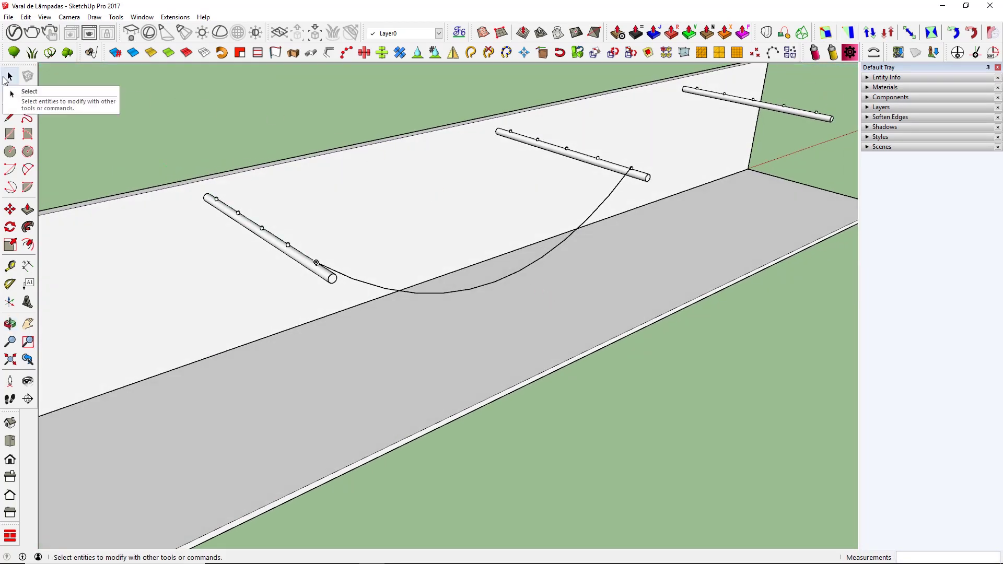
- Measure the 2,99 m span between the wire's ends on the left and middle bars
{"action": "left_click", "coordinate": [10, 266]}
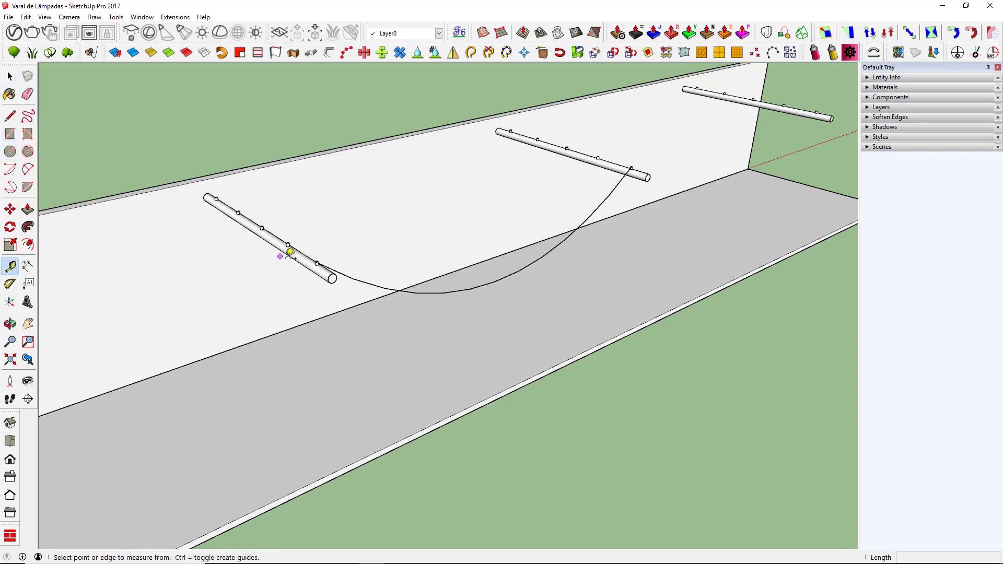
{"action": "left_click", "coordinate": [316, 262]}
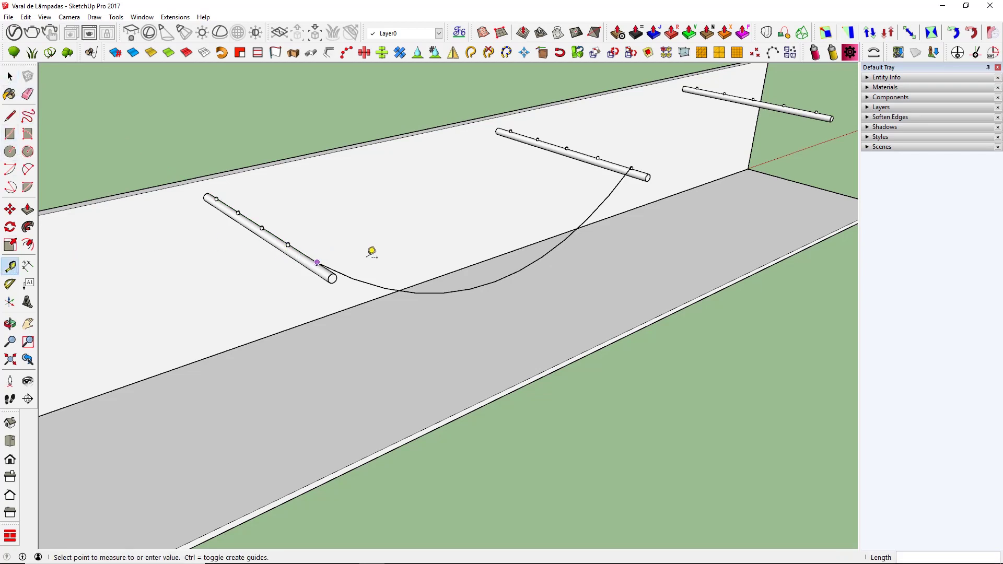
{"action": "left_click", "coordinate": [636, 162]}
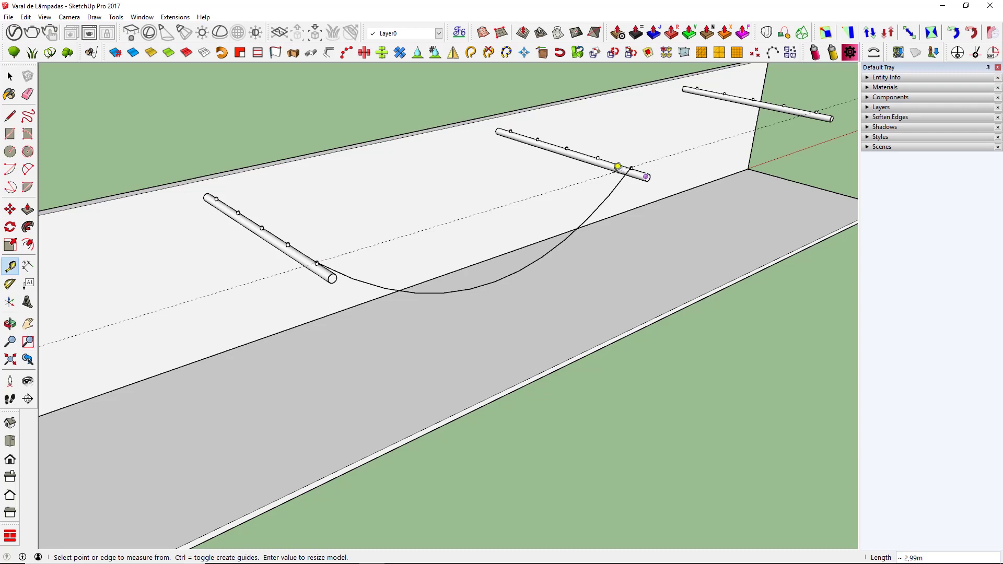
{"action": "middle_click_drag", "start_coordinate": [620, 191], "coordinate": [612, 196]}
{"action": "key", "text": "space"}
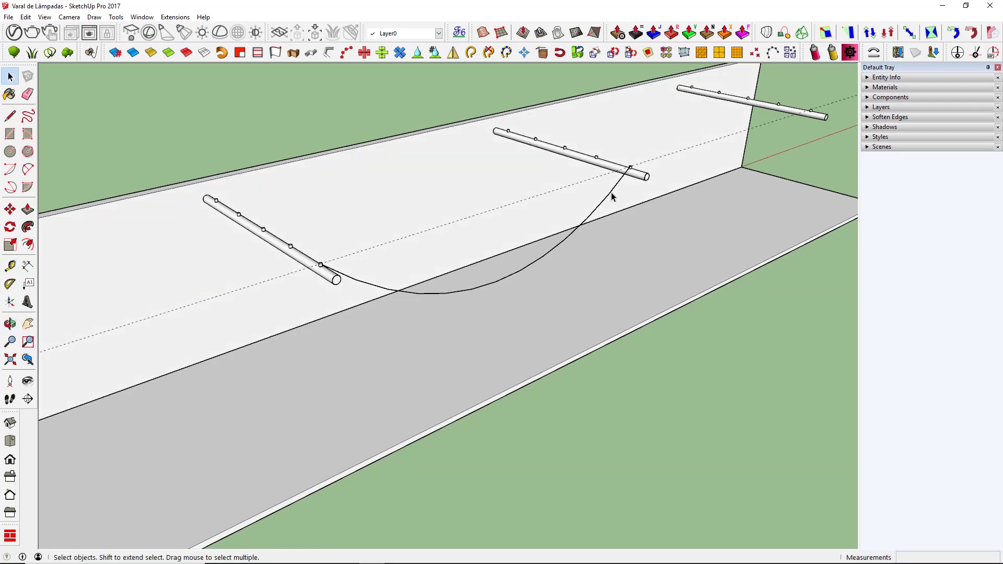
- Read the wire's 3,29 m length in Entity Info, then delete the wire
{"action": "left_click", "coordinate": [612, 196]}
{"action": "left_click", "coordinate": [880, 78]}
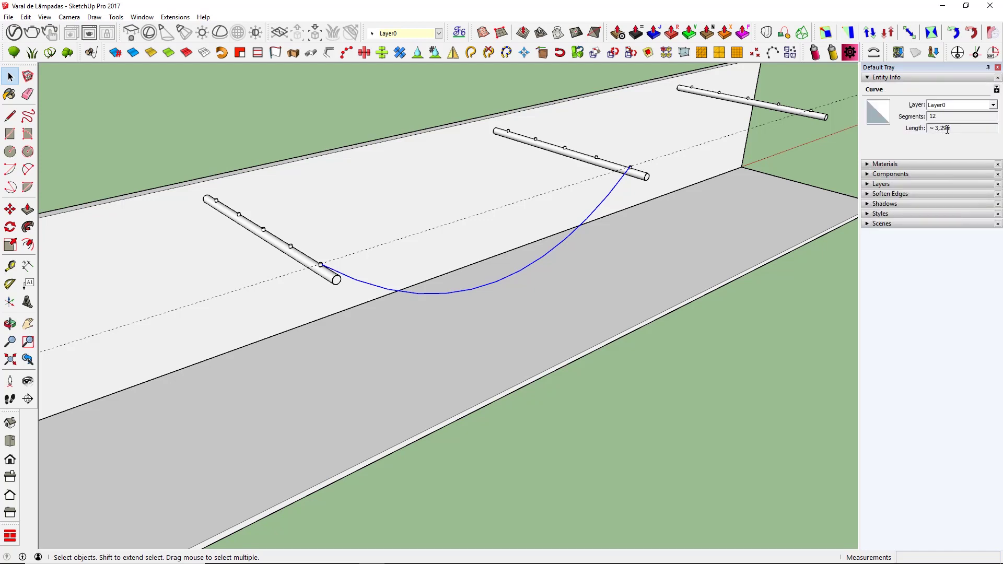
{"action": "double_click", "coordinate": [935, 128]}
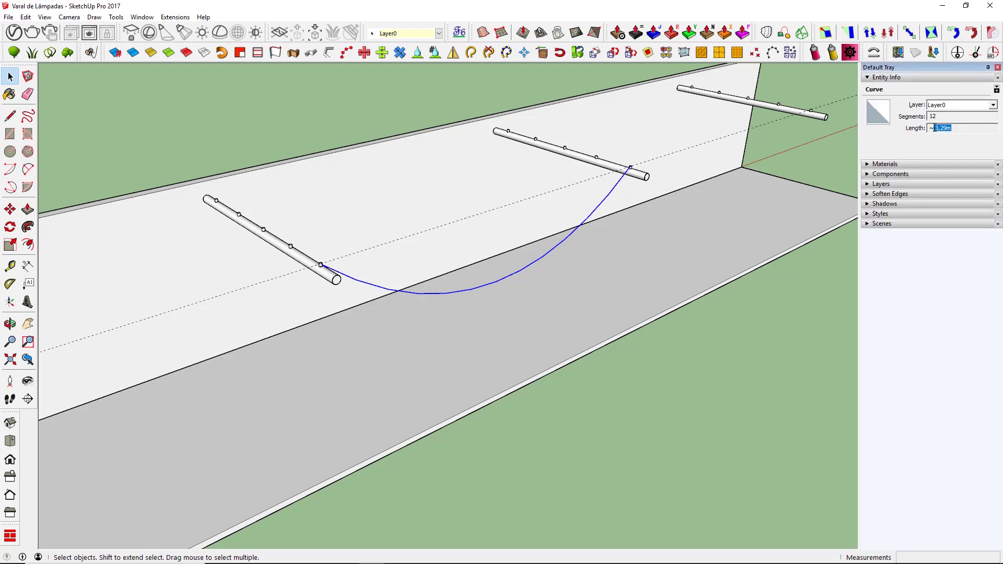
{"action": "left_click", "coordinate": [953, 128]}
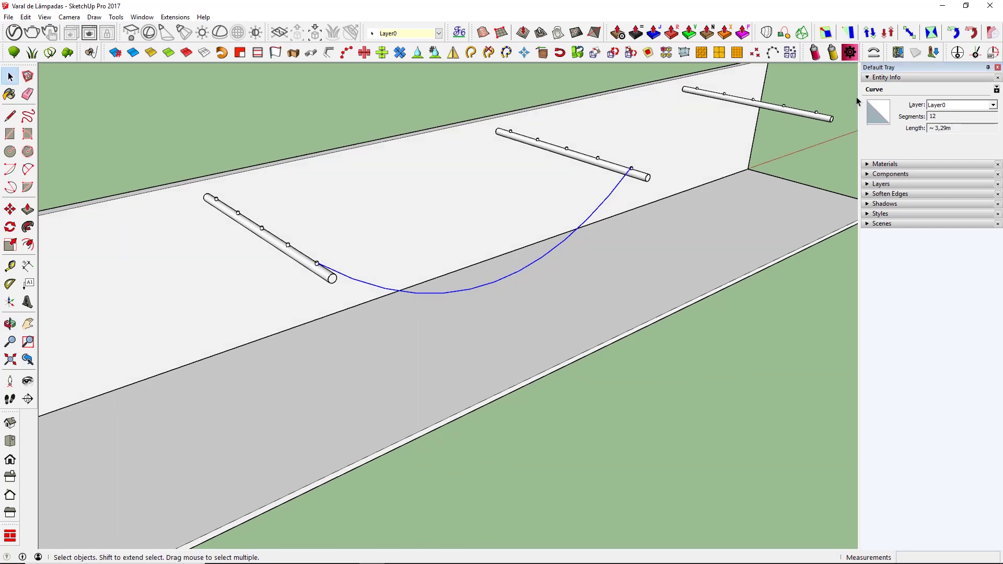
{"action": "key", "text": "Delete"}
{"action": "scroll", "coordinate": [656, 213], "scroll_direction": "down", "scroll_amount": 4}
{"action": "scroll", "coordinate": [601, 185], "scroll_direction": "up", "scroll_amount": 3}
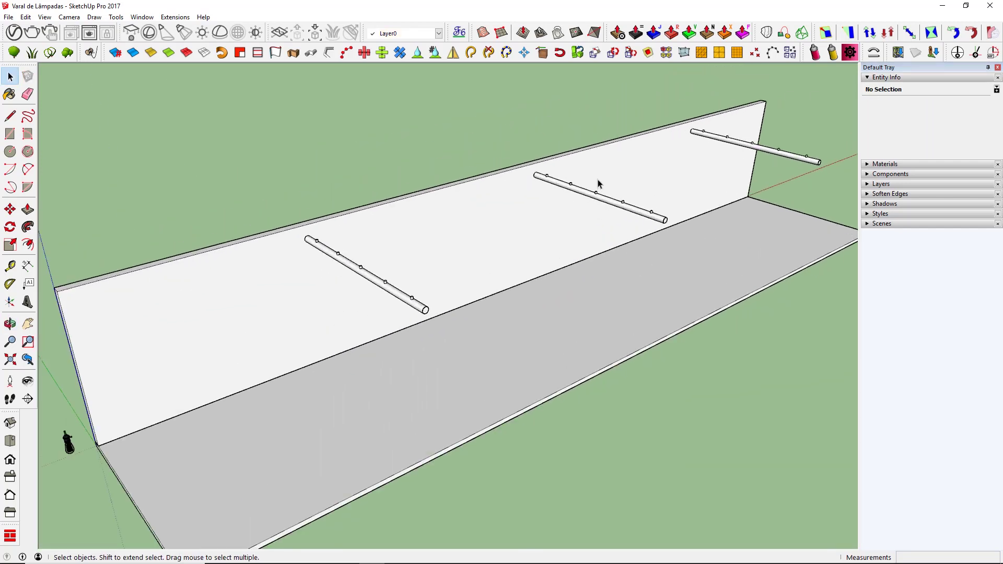
- Draw a 105% arc-length catenary wire from the left bar to the middle bar
{"action": "left_click", "coordinate": [91, 53]}
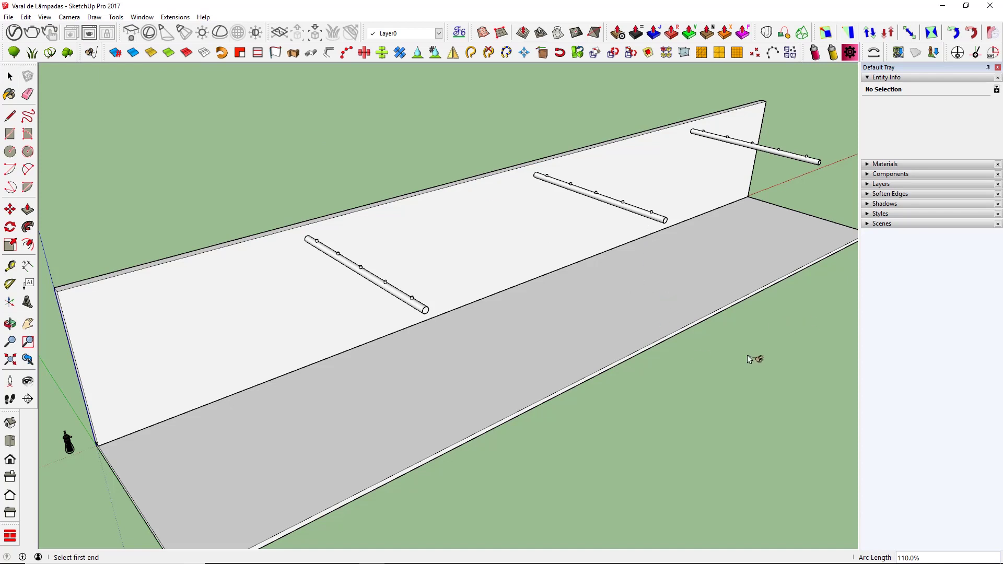
{"action": "type", "text": "10"}
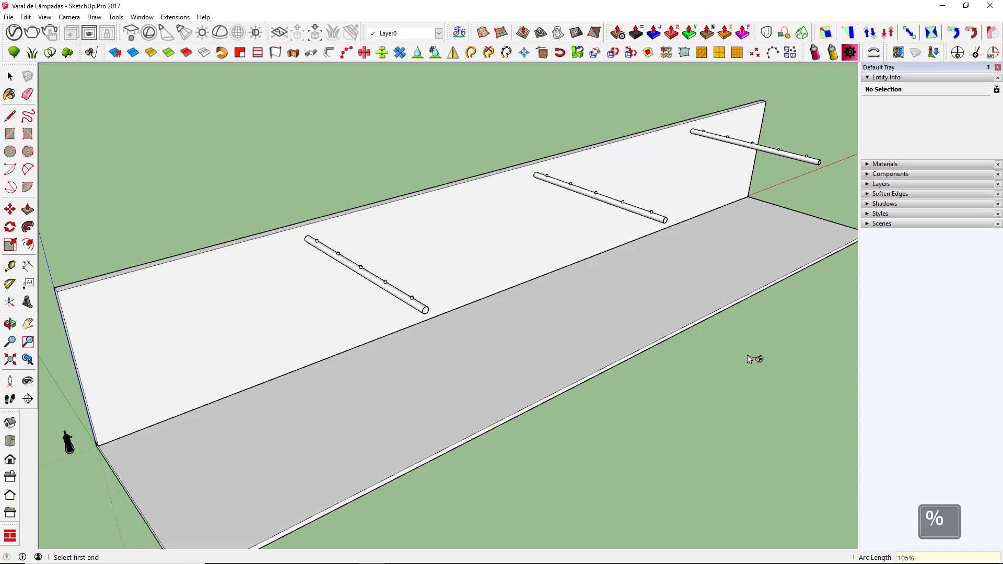
{"action": "key", "text": "Return"}
{"action": "scroll", "coordinate": [392, 286], "scroll_direction": "up", "scroll_amount": 1}
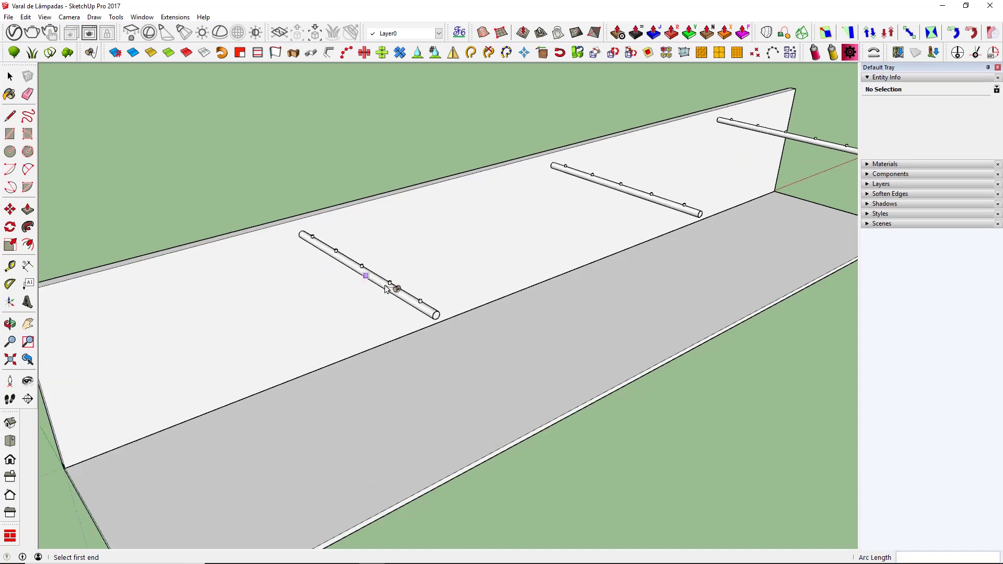
{"action": "scroll", "coordinate": [391, 286], "scroll_direction": "up", "scroll_amount": 1}
{"action": "left_click", "coordinate": [426, 302]}
{"action": "left_click", "coordinate": [709, 199]}
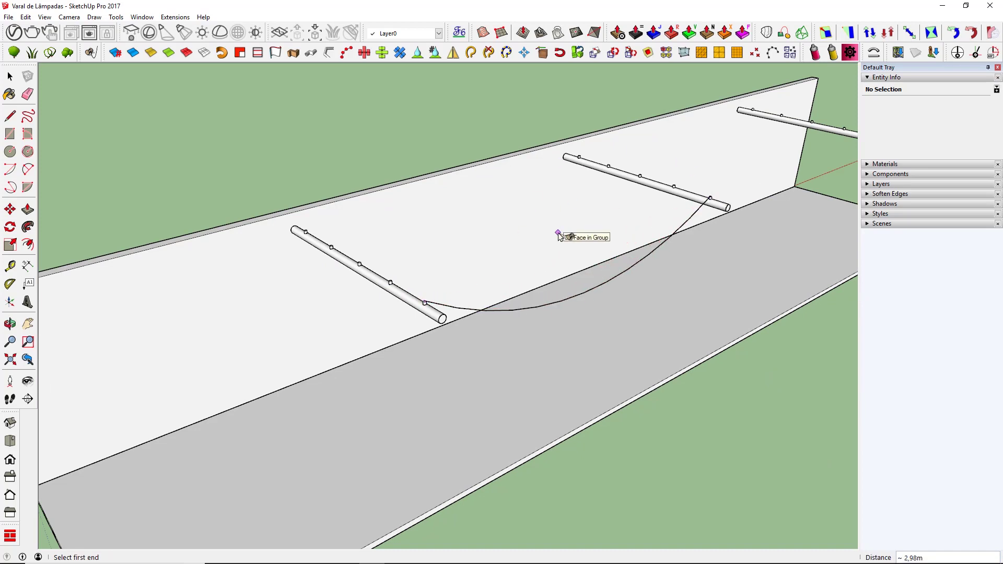
- Set arc length to 100 and draw a straight wire between left and middle bar nodes
{"action": "type", "text": "100"}
{"action": "left_click", "coordinate": [391, 283]}
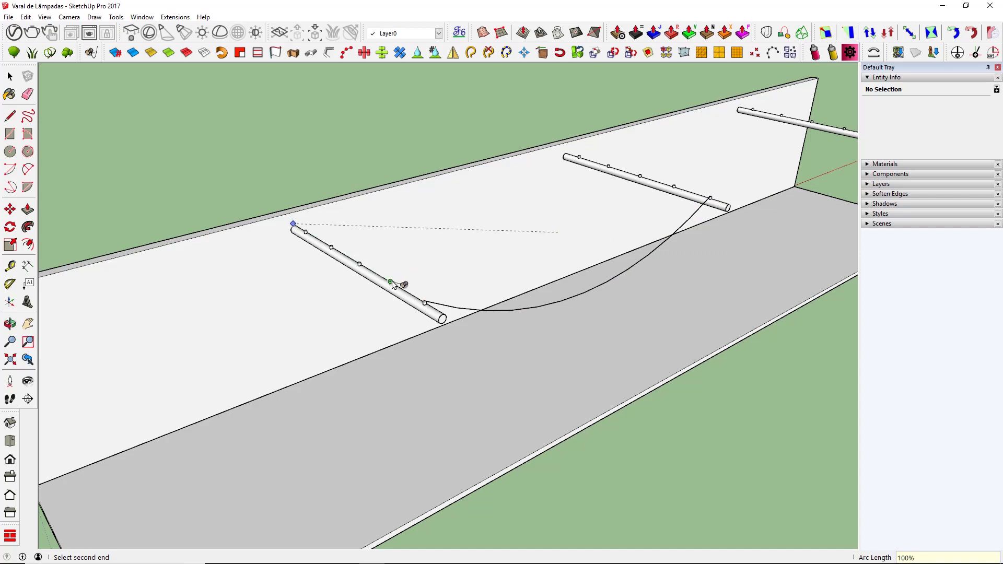
{"action": "key", "text": "Escape"}
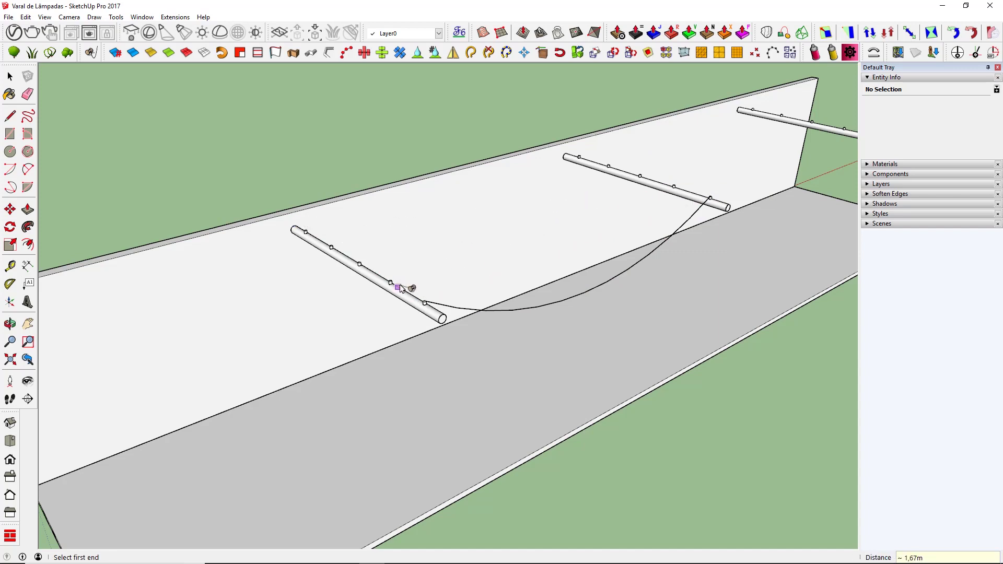
{"action": "left_click", "coordinate": [391, 283]}
{"action": "left_click", "coordinate": [672, 188]}
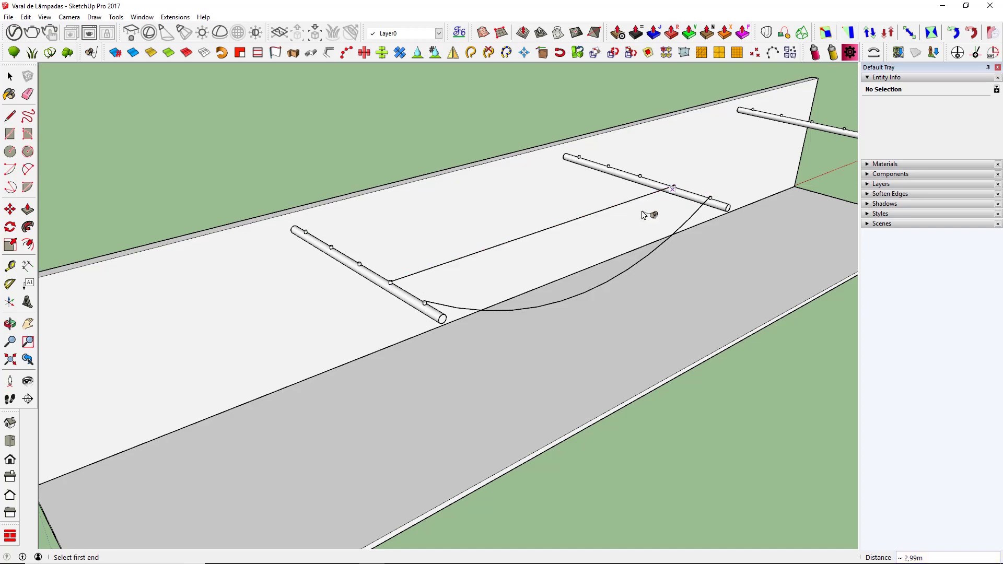
{"action": "mouse_move", "coordinate": [642, 211]}
{"action": "middle_mouse_down"}
{"action": "mouse_move", "coordinate": [459, 170]}
{"action": "mouse_move", "coordinate": [610, 259]}
{"action": "mouse_move", "coordinate": [576, 240]}
{"action": "middle_mouse_up"}
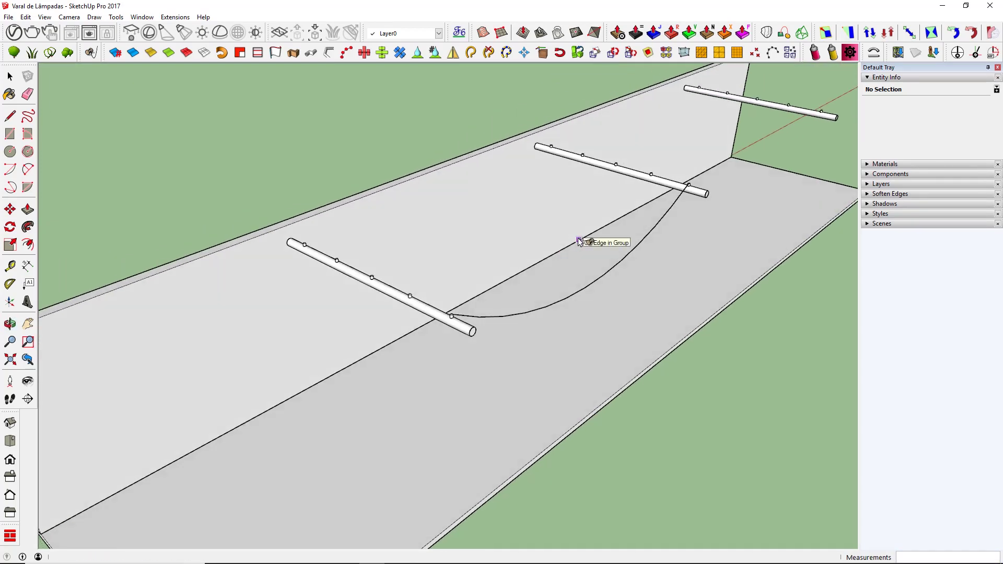
- Reactivate the catenary tool with a 3,20 m arc length
{"action": "mouse_move", "coordinate": [692, 271]}
{"action": "middle_mouse_down"}
{"action": "mouse_move", "coordinate": [568, 291]}
{"action": "mouse_move", "coordinate": [592, 290]}
{"action": "middle_mouse_up"}
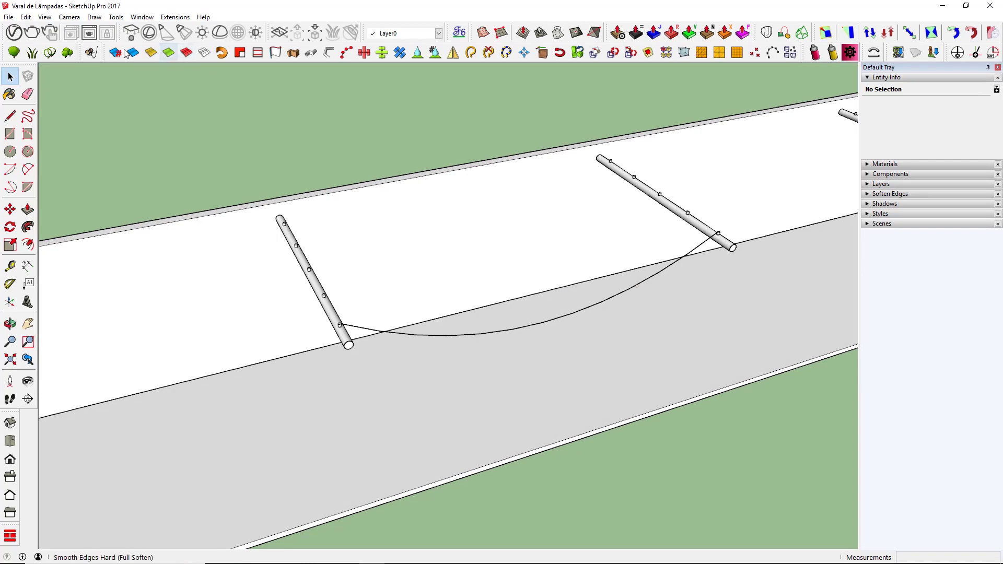
{"action": "left_click", "coordinate": [91, 52]}
{"action": "middle_click_drag", "start_coordinate": [178, 161], "coordinate": [339, 153]}
{"action": "type", "text": "3,2"}
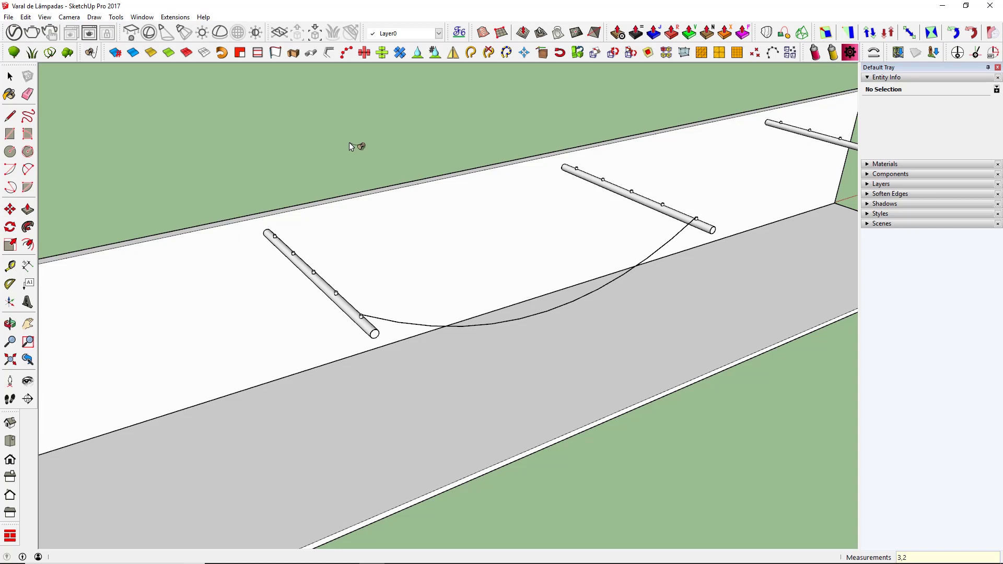
{"action": "key", "text": "Return"}
- Draw the second wire between the left and middle bars and select it for inspection
{"action": "scroll", "coordinate": [342, 294], "scroll_direction": "up", "scroll_amount": 1}
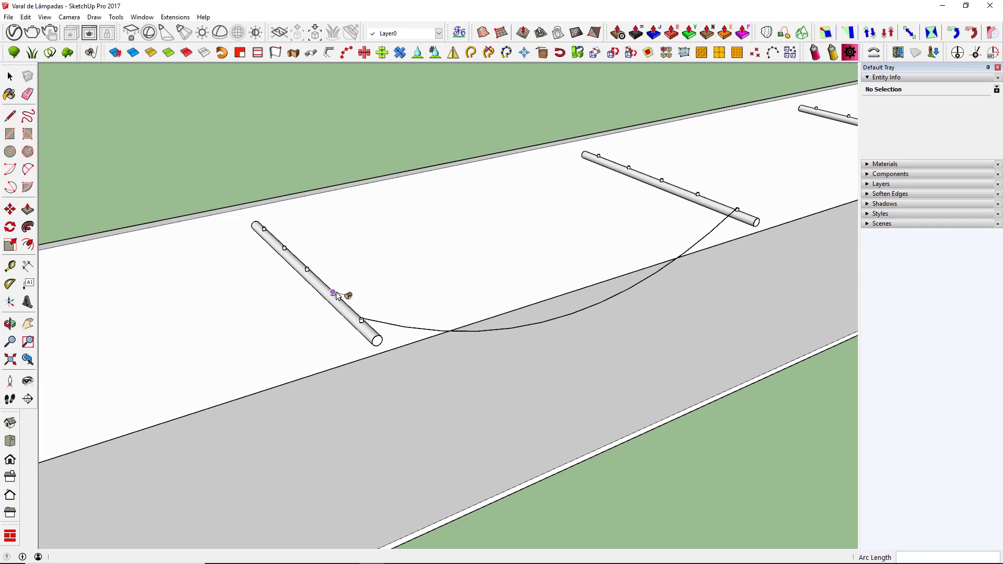
{"action": "left_click", "coordinate": [333, 293]}
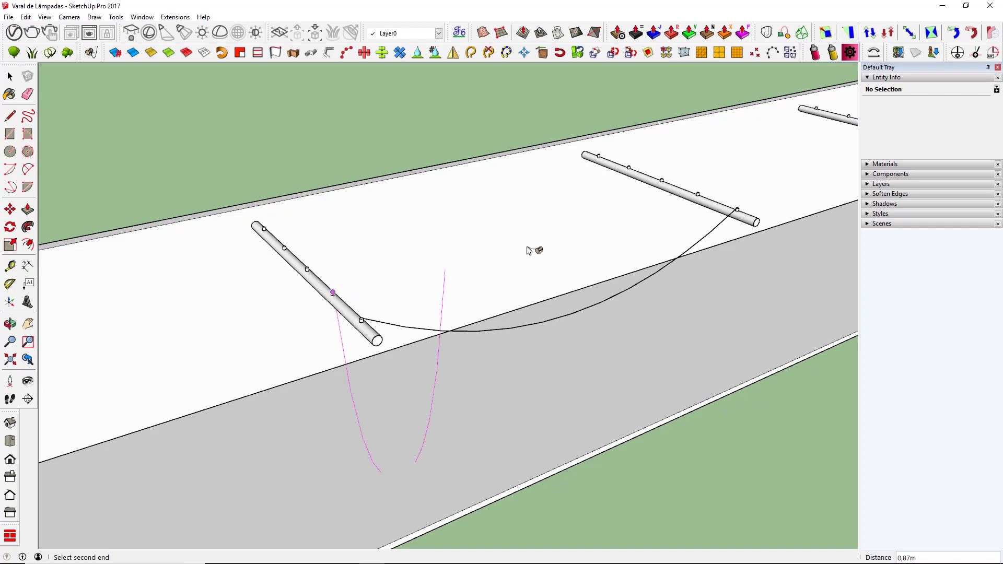
{"action": "left_click", "coordinate": [698, 198]}
{"action": "left_click", "coordinate": [493, 287]}
{"action": "middle_click_drag", "start_coordinate": [492, 287], "coordinate": [588, 248]}
{"action": "key", "text": "space"}
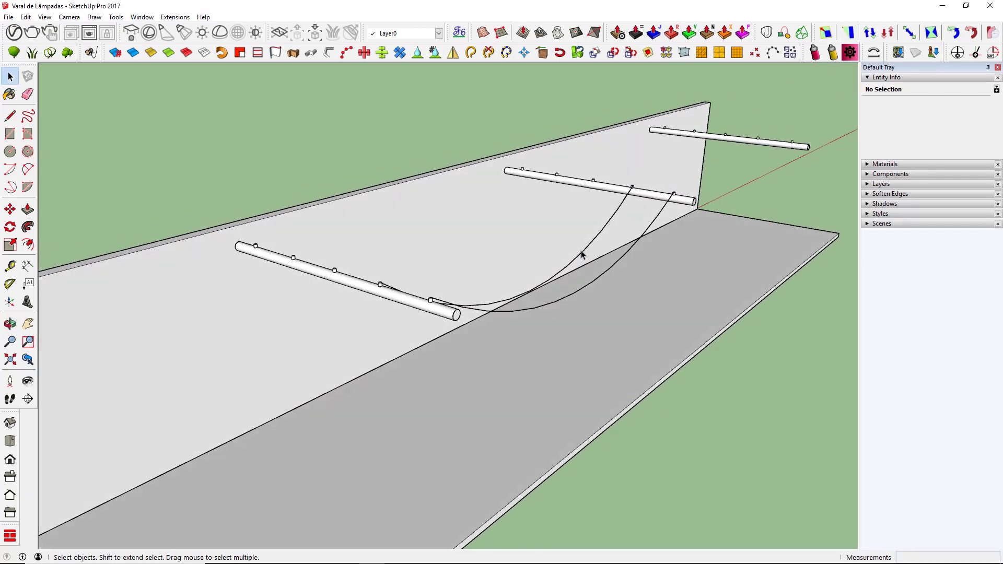
{"action": "left_click", "coordinate": [583, 255]}
- Compare both wires' lengths and segment counts in Entity Info from several orbit angles
{"action": "left_click", "coordinate": [960, 128]}
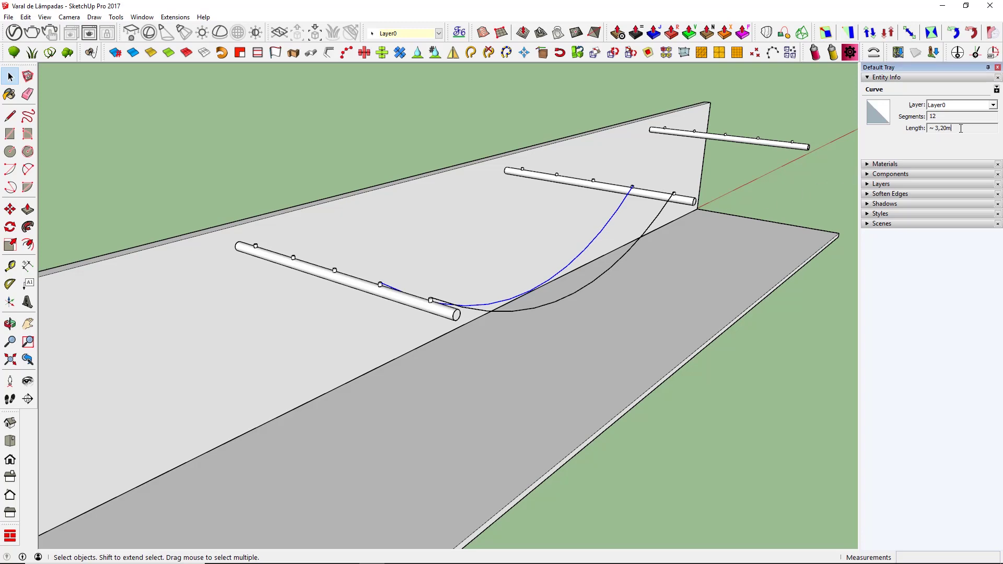
{"action": "triple_click", "coordinate": [961, 128]}
{"action": "mouse_move", "coordinate": [486, 182]}
{"action": "middle_mouse_down"}
{"action": "mouse_move", "coordinate": [622, 197]}
{"action": "mouse_move", "coordinate": [465, 268]}
{"action": "mouse_move", "coordinate": [325, 117]}
{"action": "middle_mouse_up"}
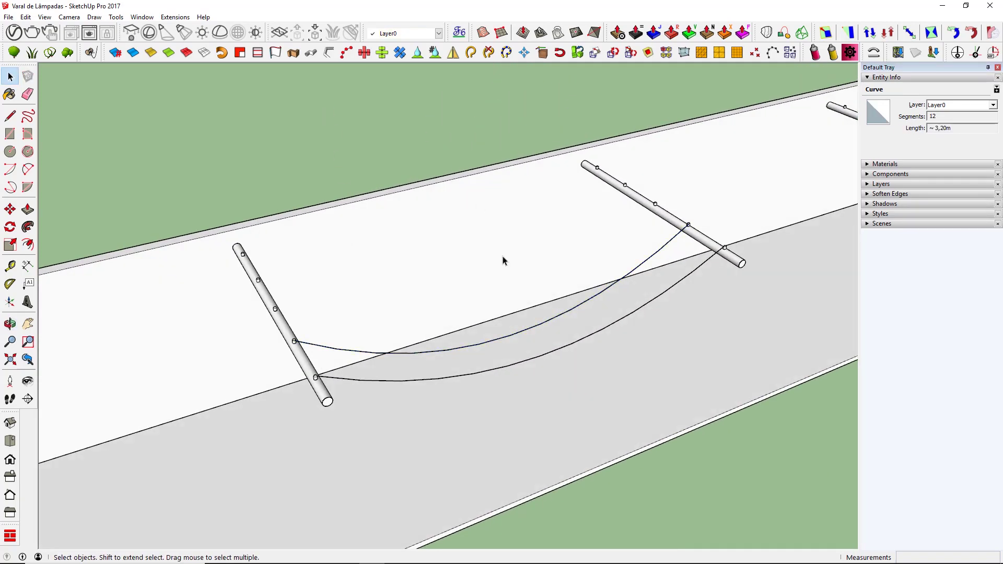
{"action": "mouse_move", "coordinate": [503, 259]}
{"action": "middle_mouse_down"}
{"action": "mouse_move", "coordinate": [564, 351]}
{"action": "mouse_move", "coordinate": [665, 239]}
{"action": "mouse_move", "coordinate": [579, 318]}
{"action": "middle_mouse_up"}
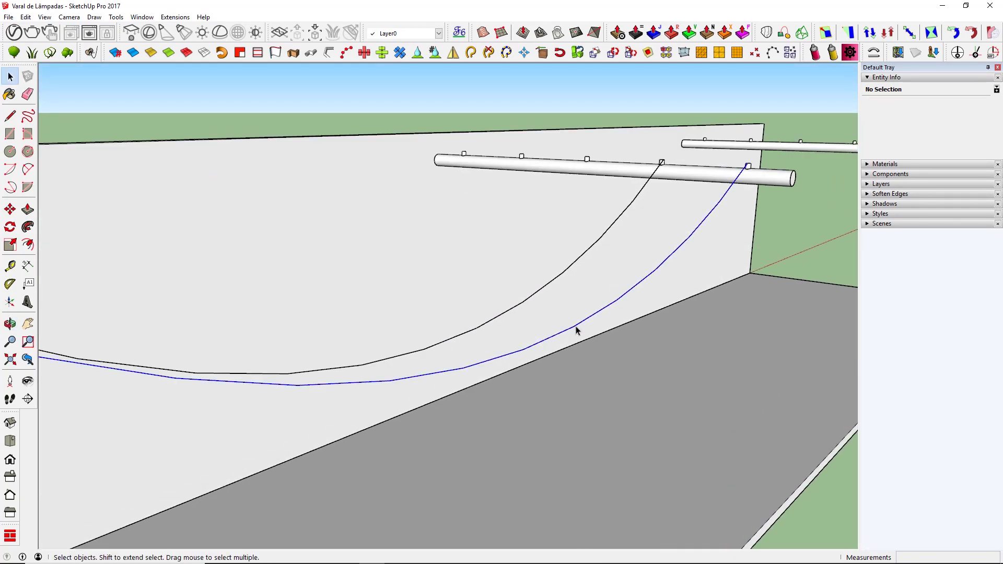
{"action": "left_click", "coordinate": [517, 305]}
{"action": "mouse_move", "coordinate": [513, 311]}
{"action": "middle_mouse_down"}
{"action": "mouse_move", "coordinate": [532, 263]}
{"action": "mouse_move", "coordinate": [576, 223]}
{"action": "middle_mouse_up"}
{"action": "left_click", "coordinate": [508, 260]}
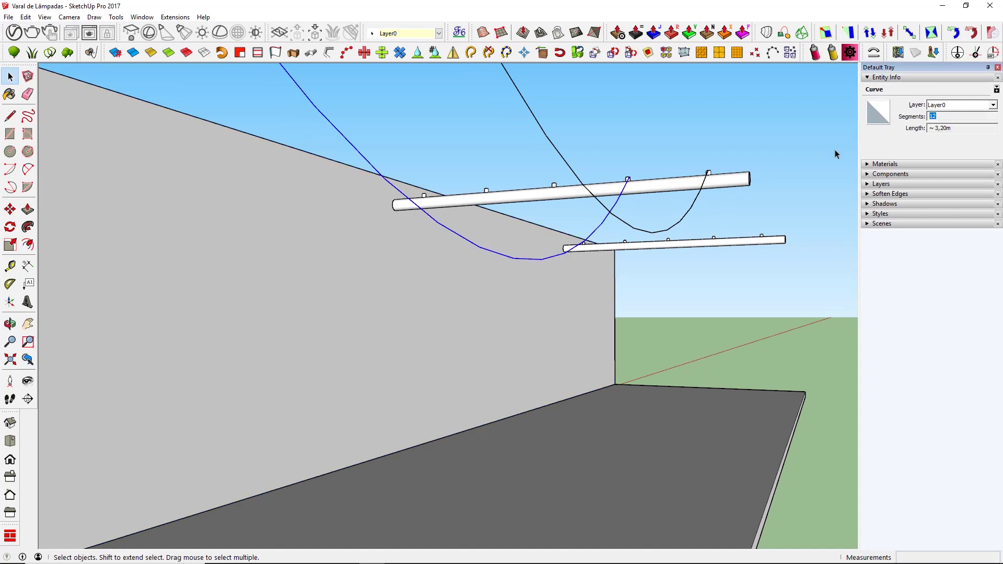
{"action": "mouse_move", "coordinate": [455, 269]}
{"action": "middle_mouse_down"}
{"action": "mouse_move", "coordinate": [477, 246]}
{"action": "mouse_move", "coordinate": [463, 285]}
{"action": "middle_mouse_up"}
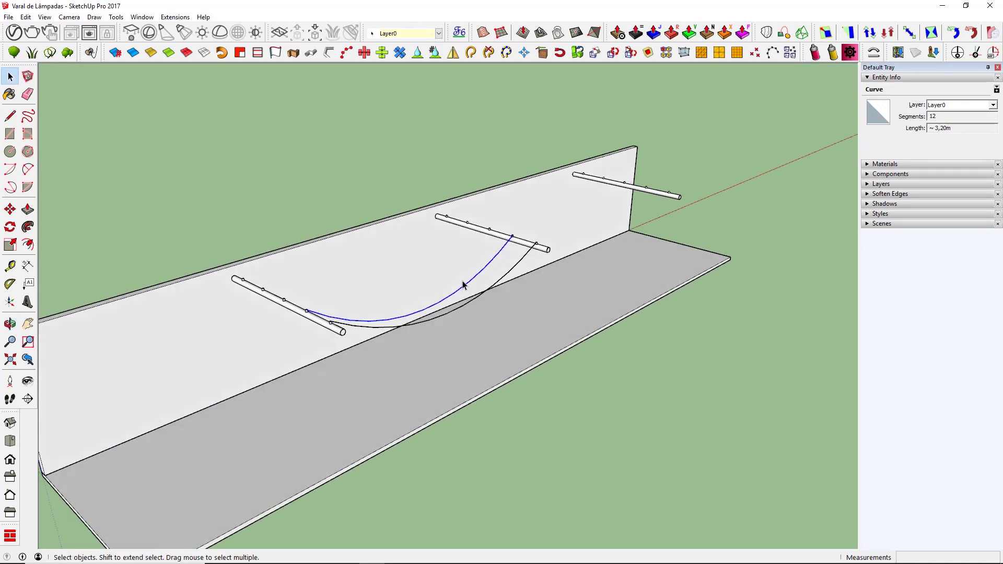
{"action": "left_click", "coordinate": [91, 52]}
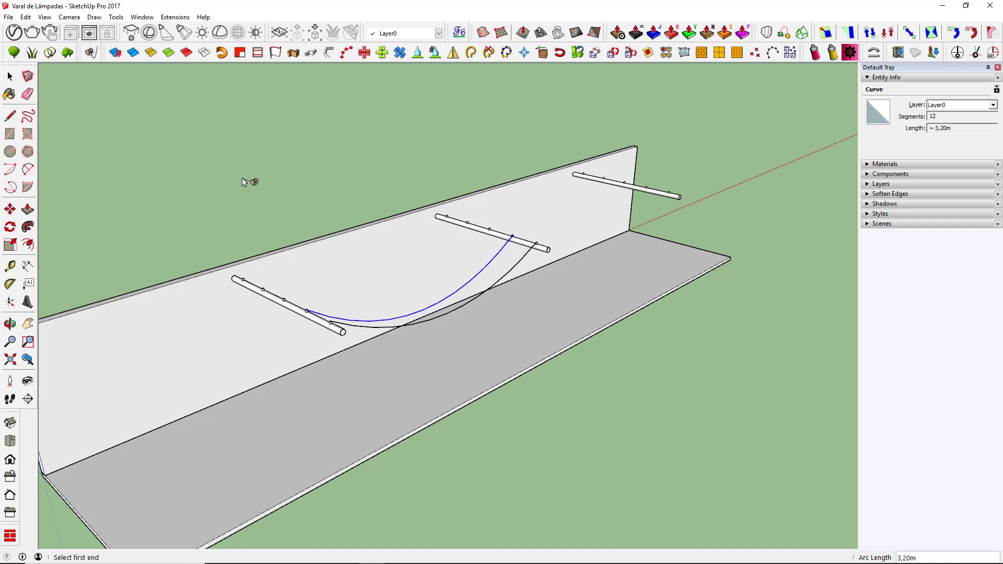
- Draw a 6-segment catenary wire from the left bar to the middle bar
{"action": "type", "text": "6s"}
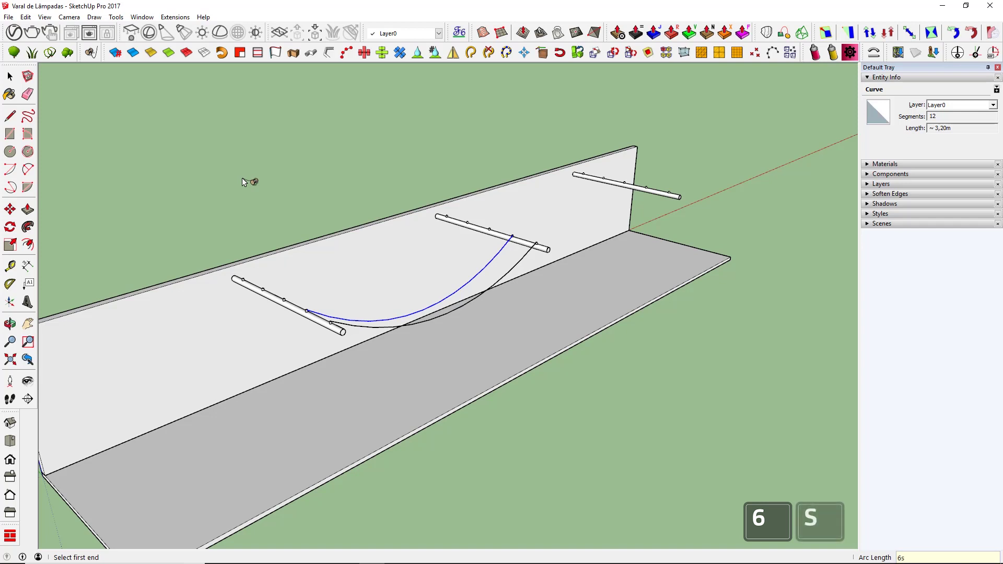
{"action": "key", "text": "Return"}
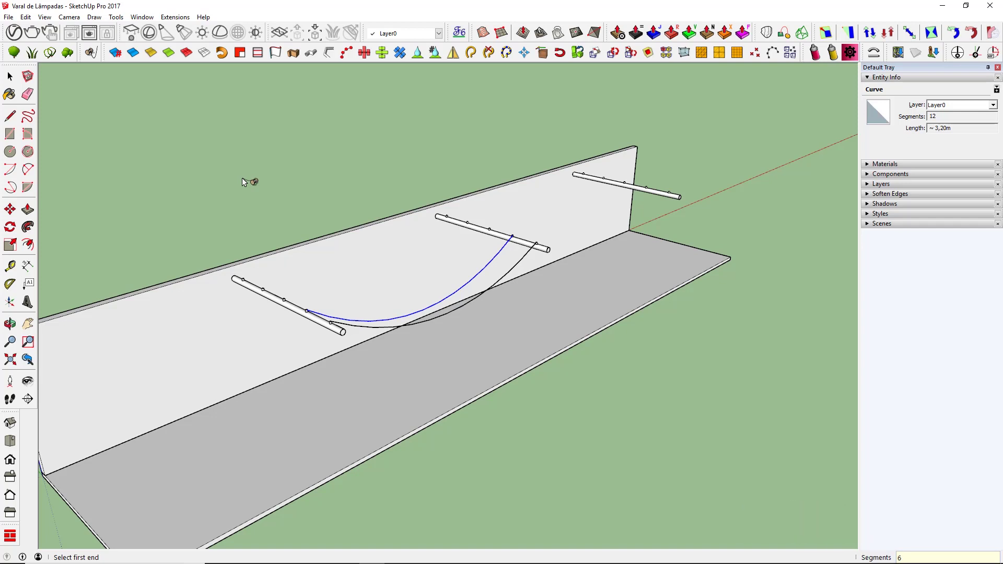
{"action": "scroll", "coordinate": [305, 296], "scroll_direction": "up", "scroll_amount": 2}
{"action": "scroll", "coordinate": [273, 301], "scroll_direction": "up", "scroll_amount": 1}
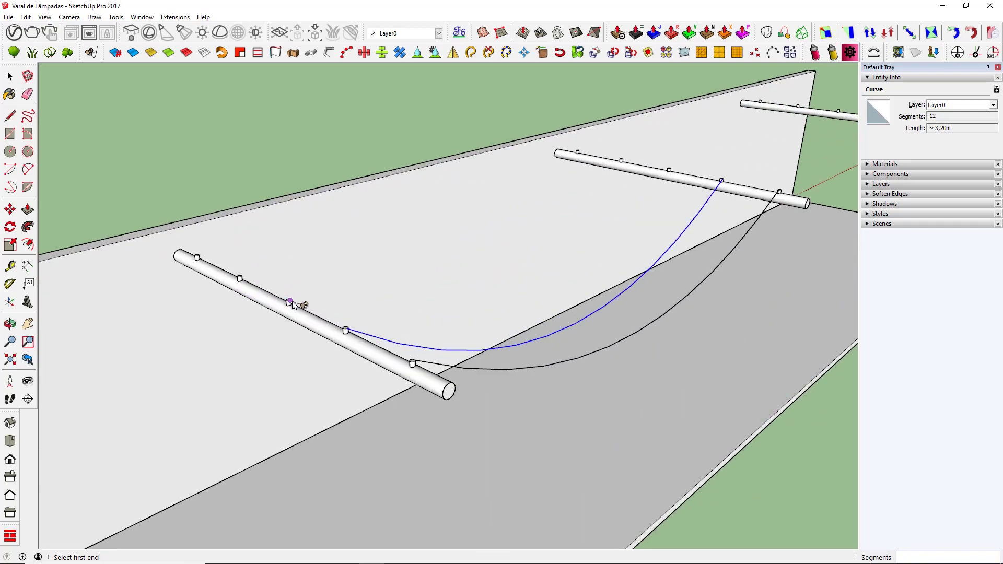
{"action": "left_click", "coordinate": [290, 301]}
{"action": "left_click", "coordinate": [670, 172]}
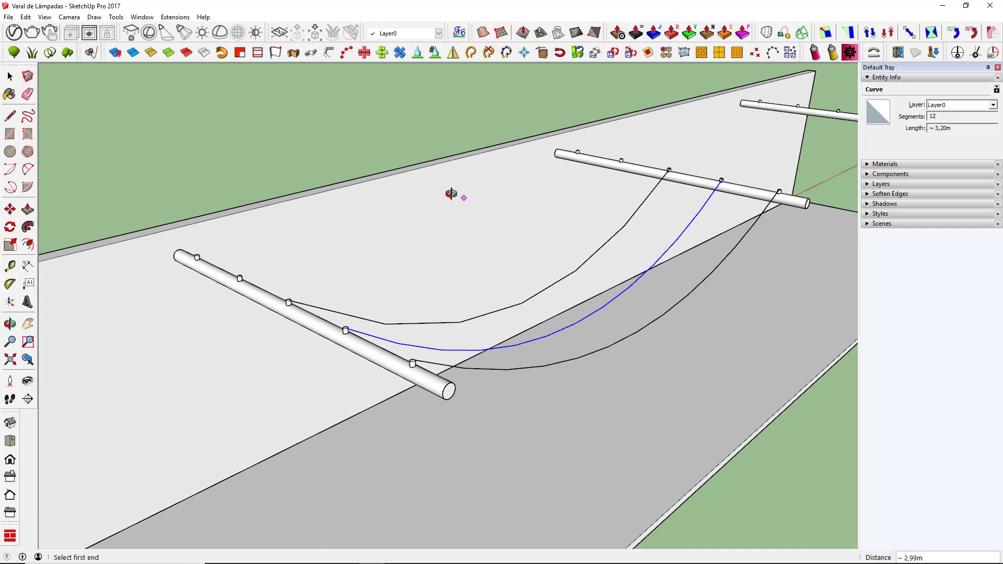
{"action": "mouse_move", "coordinate": [453, 197]}
{"action": "middle_mouse_down"}
{"action": "mouse_move", "coordinate": [316, 265]}
{"action": "mouse_move", "coordinate": [481, 245]}
{"action": "middle_mouse_up"}
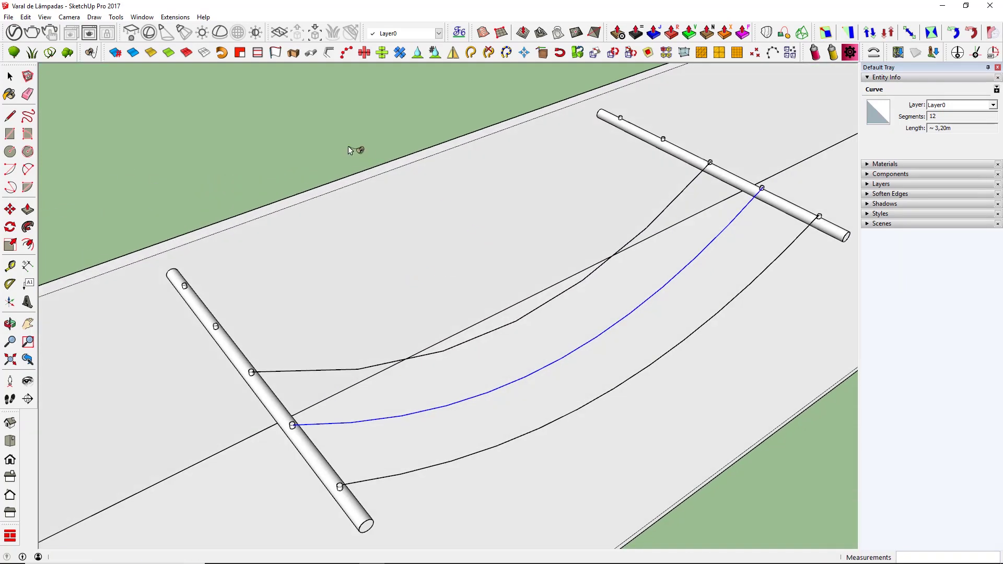
- Draw a 48-segment catenary wire between the same bars, then remove the test wires
{"action": "left_click", "coordinate": [91, 52]}
{"action": "type", "text": "48s"}
{"action": "key", "text": "Return"}
{"action": "left_click", "coordinate": [215, 326]}
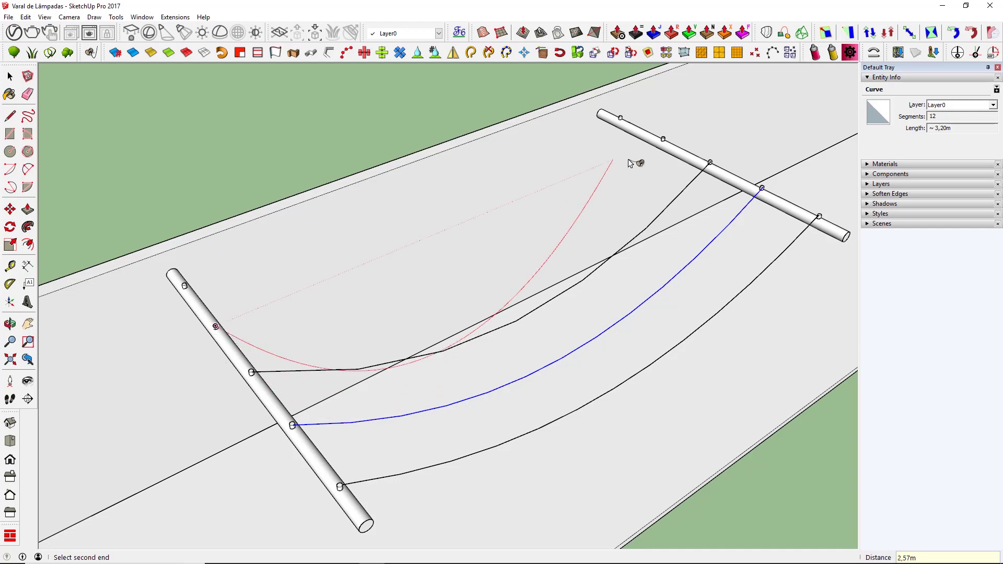
{"action": "left_click", "coordinate": [661, 138]}
{"action": "mouse_move", "coordinate": [660, 142]}
{"action": "middle_mouse_down"}
{"action": "mouse_move", "coordinate": [424, 298]}
{"action": "mouse_move", "coordinate": [361, 244]}
{"action": "mouse_move", "coordinate": [398, 294]}
{"action": "mouse_move", "coordinate": [413, 287]}
{"action": "middle_mouse_up"}
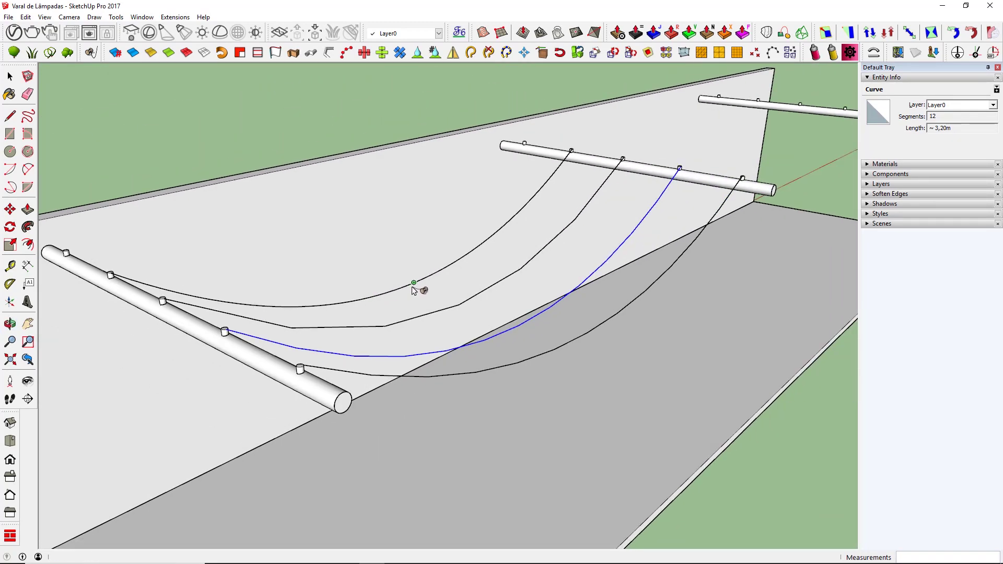
{"action": "key", "text": "ctrl+z"}
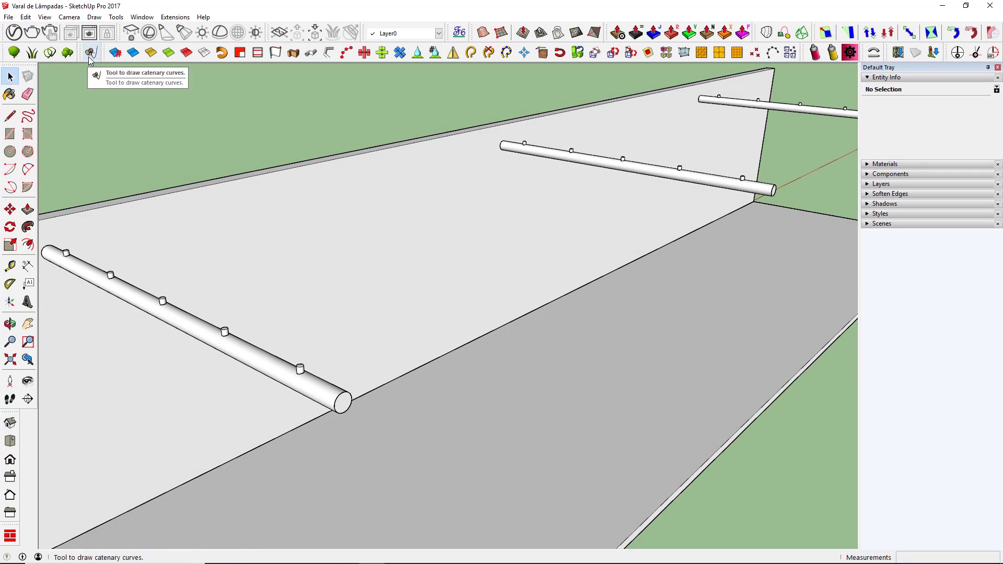
- Draw a 32-segment catenary wire from the front bar's lamp hole to the next bar's hole
{"action": "left_click", "coordinate": [90, 54]}
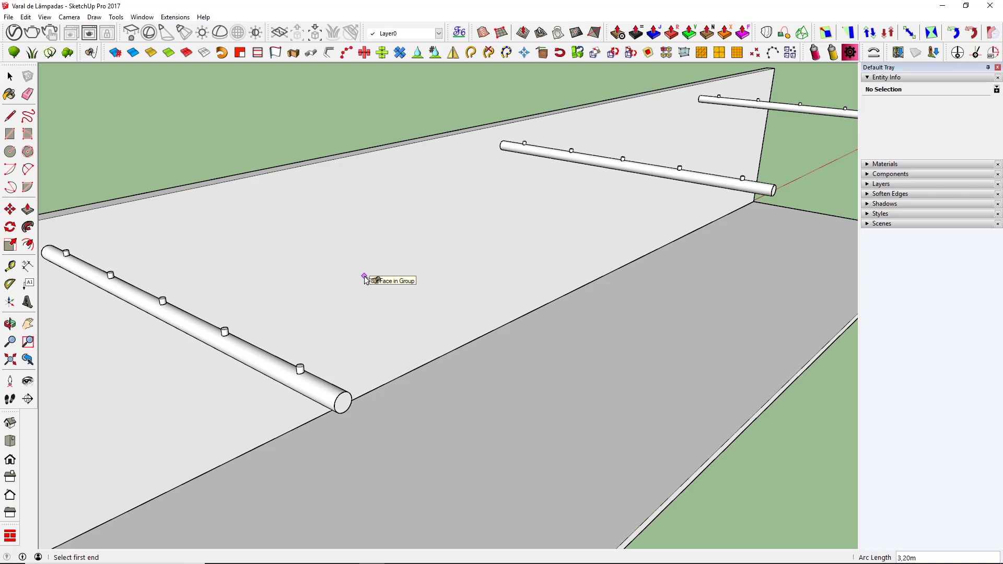
{"action": "type", "text": "32s"}
{"action": "key", "text": "Return"}
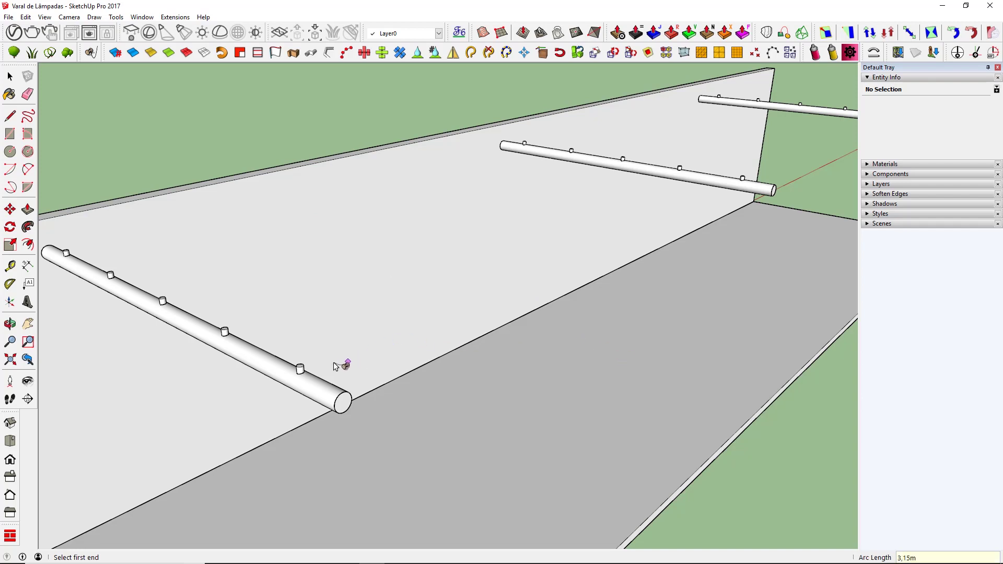
{"action": "left_click", "coordinate": [300, 369]}
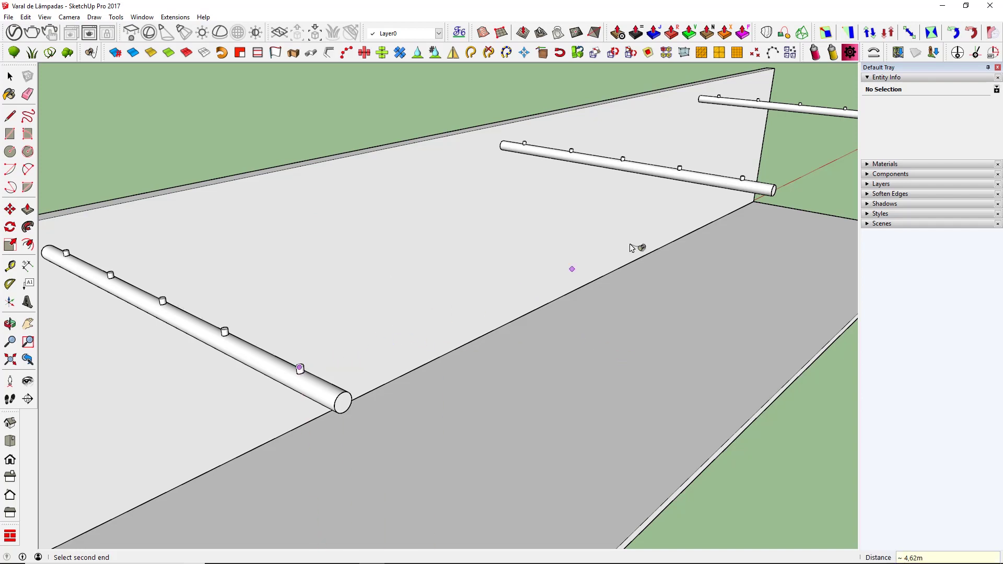
{"action": "left_click", "coordinate": [741, 181]}
- Verify the wire's 32 segments and roughly 3,15 m length in Entity Info, then deselect it
{"action": "scroll", "coordinate": [714, 236], "scroll_direction": "up", "scroll_amount": 1}
{"action": "scroll", "coordinate": [698, 233], "scroll_direction": "up", "scroll_amount": 1}
{"action": "key", "text": "space"}
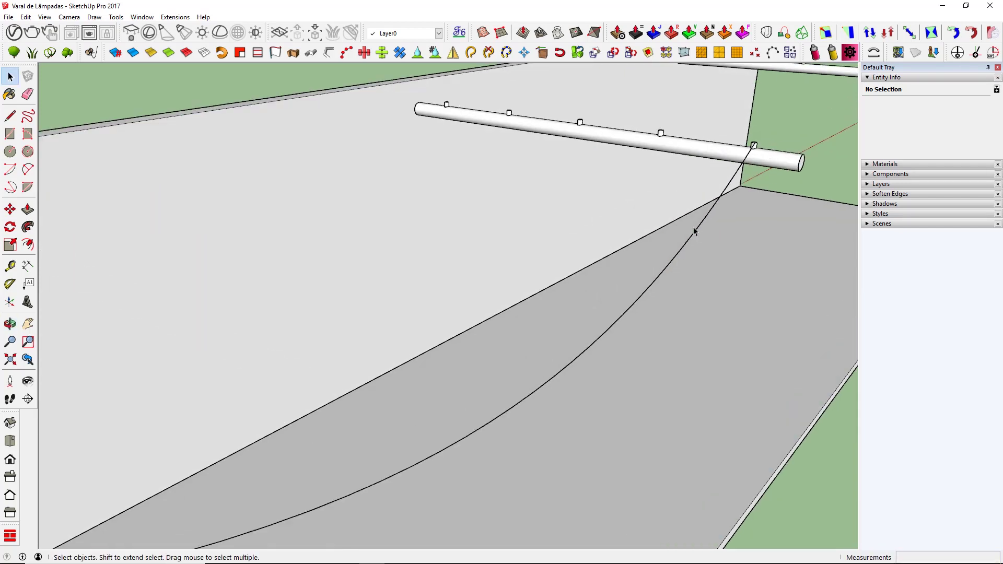
{"action": "left_click", "coordinate": [696, 233]}
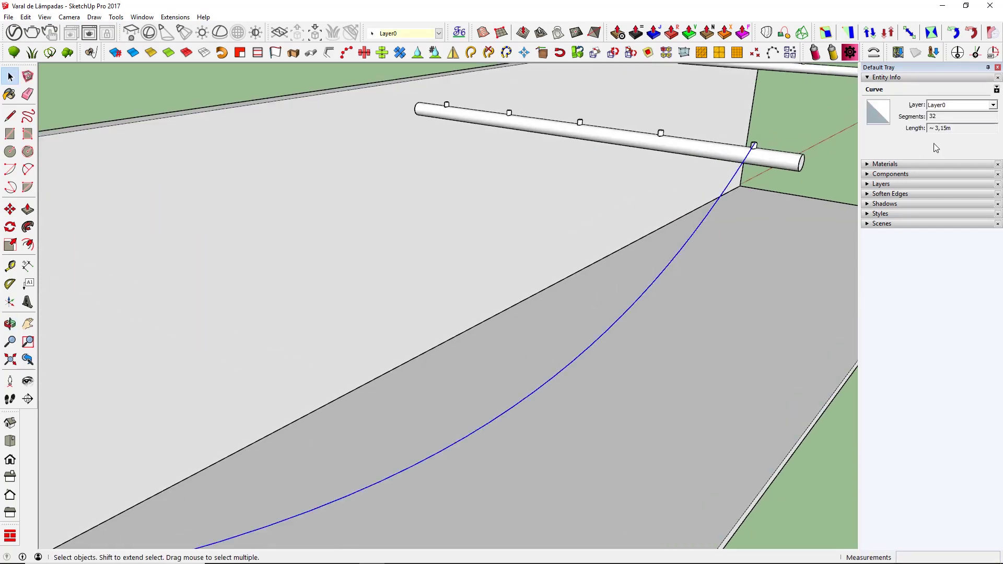
{"action": "double_click", "coordinate": [954, 119]}
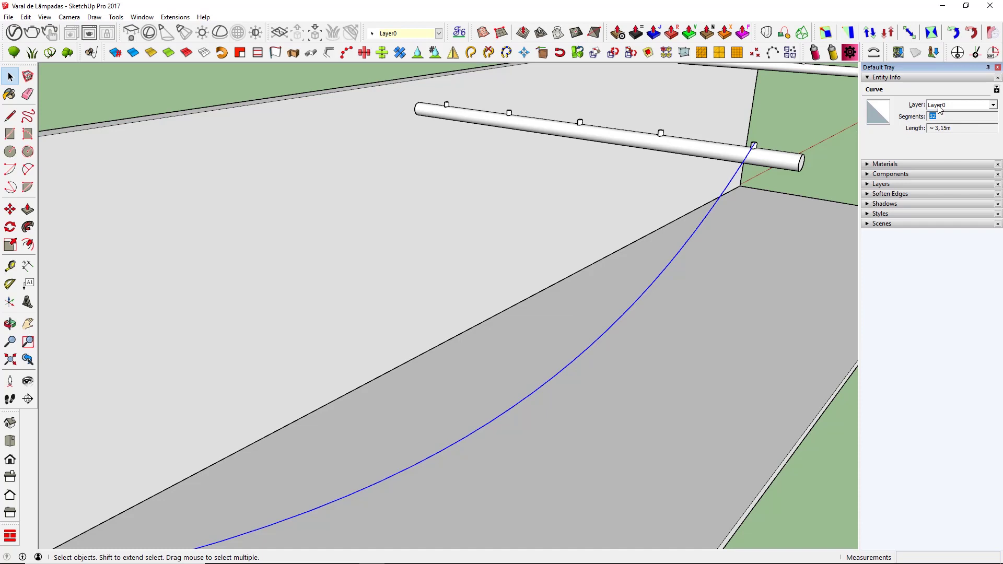
{"action": "type", "text": "32"}
{"action": "left_click_drag", "start_coordinate": [961, 129], "coordinate": [930, 130]}
{"action": "scroll", "coordinate": [574, 142], "scroll_direction": "down", "scroll_amount": 3}
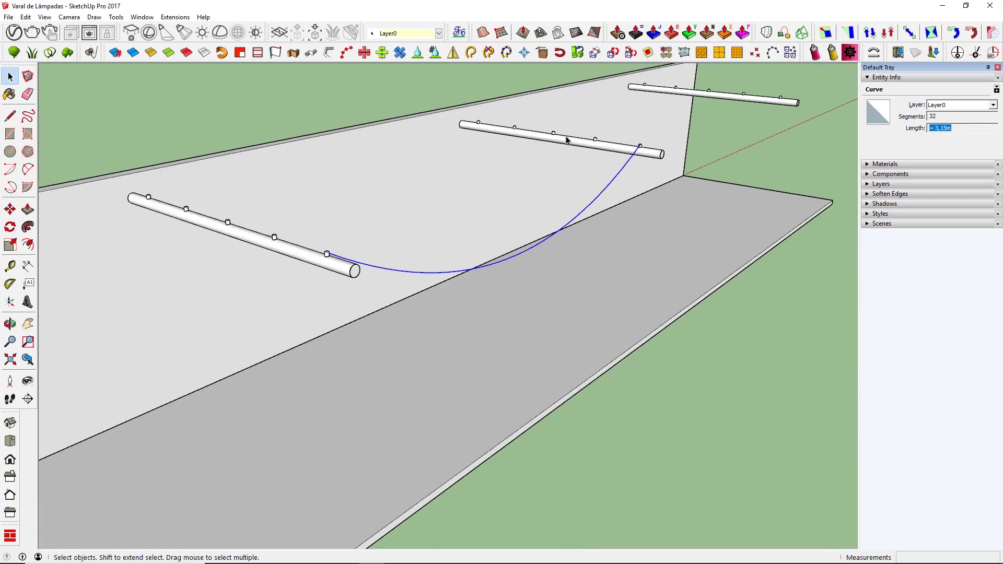
{"action": "scroll", "coordinate": [566, 138], "scroll_direction": "up", "scroll_amount": 2}
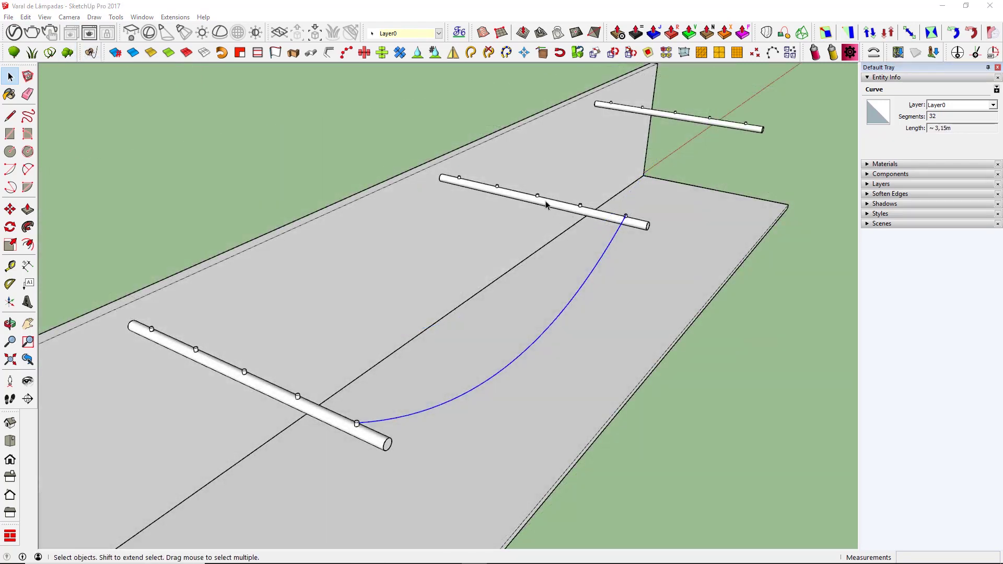
{"action": "scroll", "coordinate": [588, 216], "scroll_direction": "up", "scroll_amount": 2}
{"action": "scroll", "coordinate": [603, 204], "scroll_direction": "up", "scroll_amount": 2}
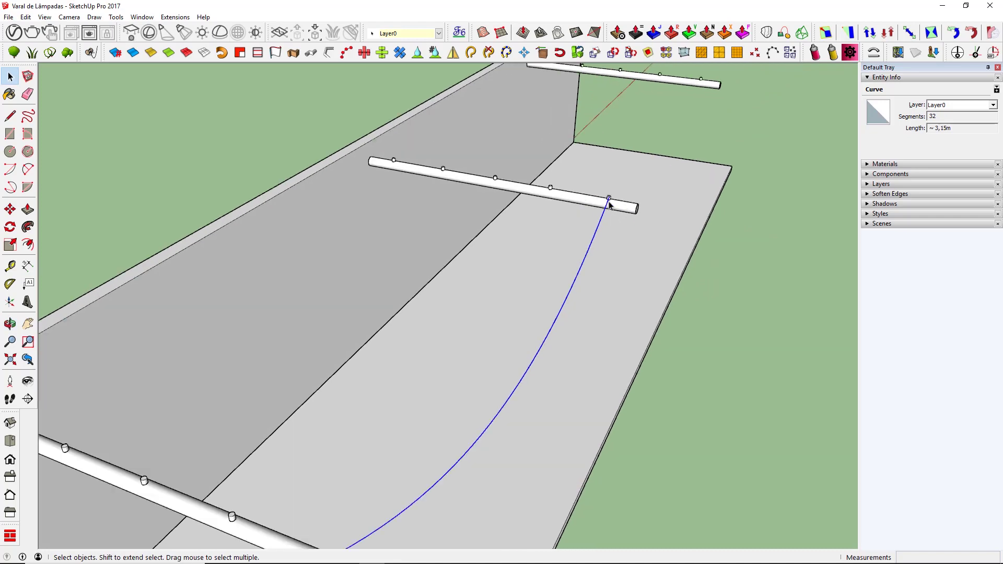
{"action": "scroll", "coordinate": [606, 206], "scroll_direction": "down", "scroll_amount": 3}
{"action": "middle_click_drag", "start_coordinate": [586, 313], "coordinate": [582, 237]}
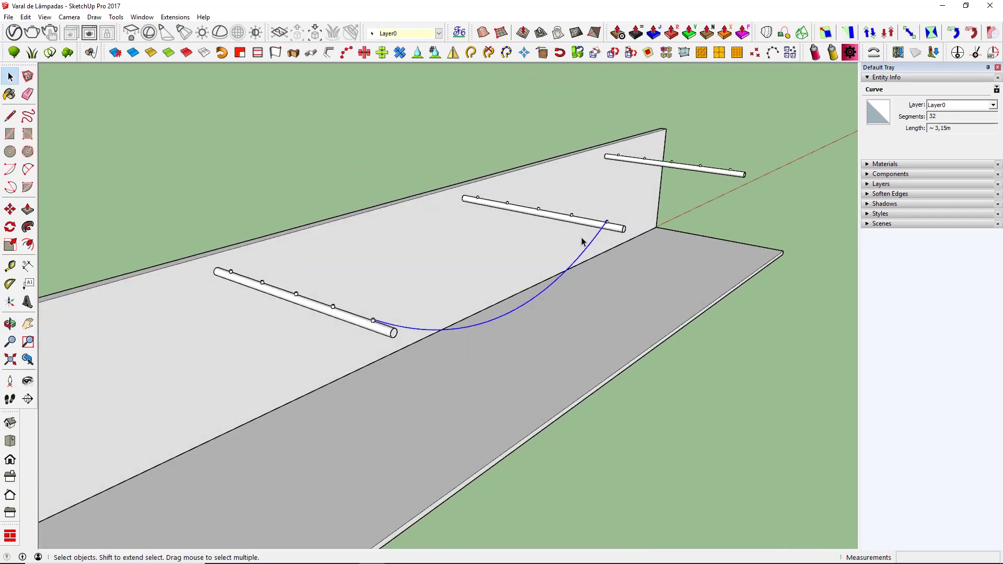
{"action": "left_click", "coordinate": [584, 131]}
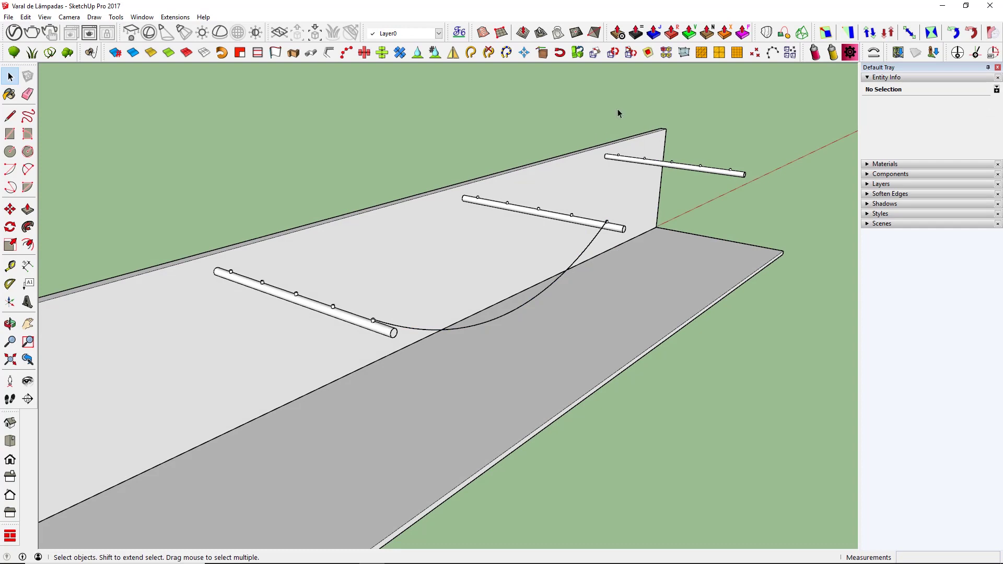
- Draw several more catenary wires linking left-bar holes to holes on the neighbouring bar
{"action": "left_click", "coordinate": [90, 52]}
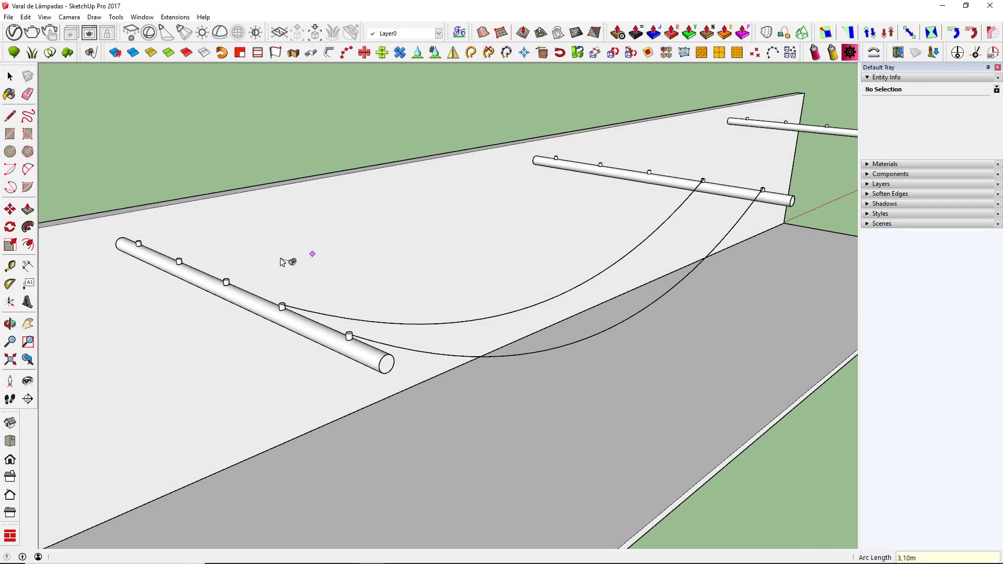
{"action": "left_click", "coordinate": [226, 280]}
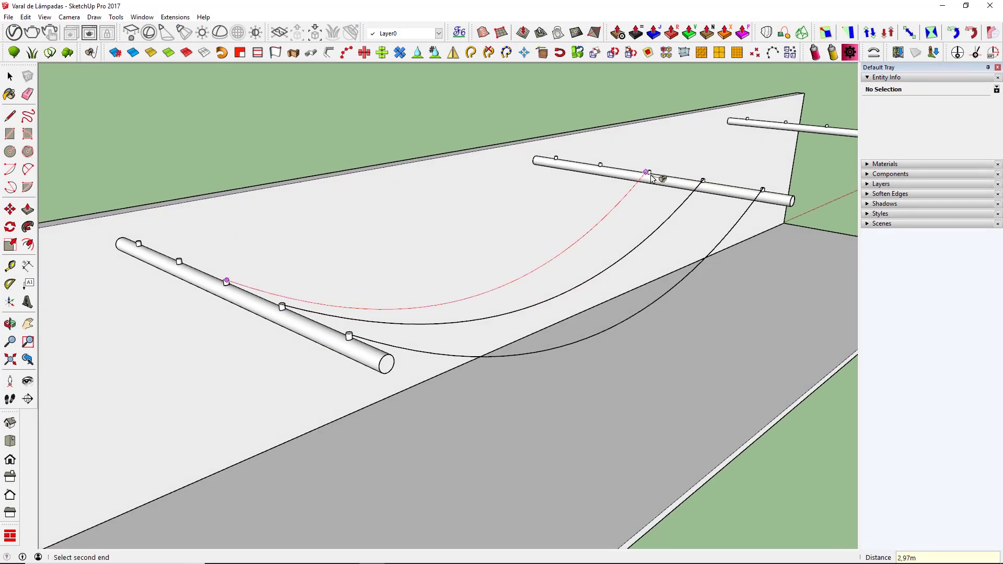
{"action": "left_click", "coordinate": [651, 177]}
{"action": "left_click", "coordinate": [180, 261]}
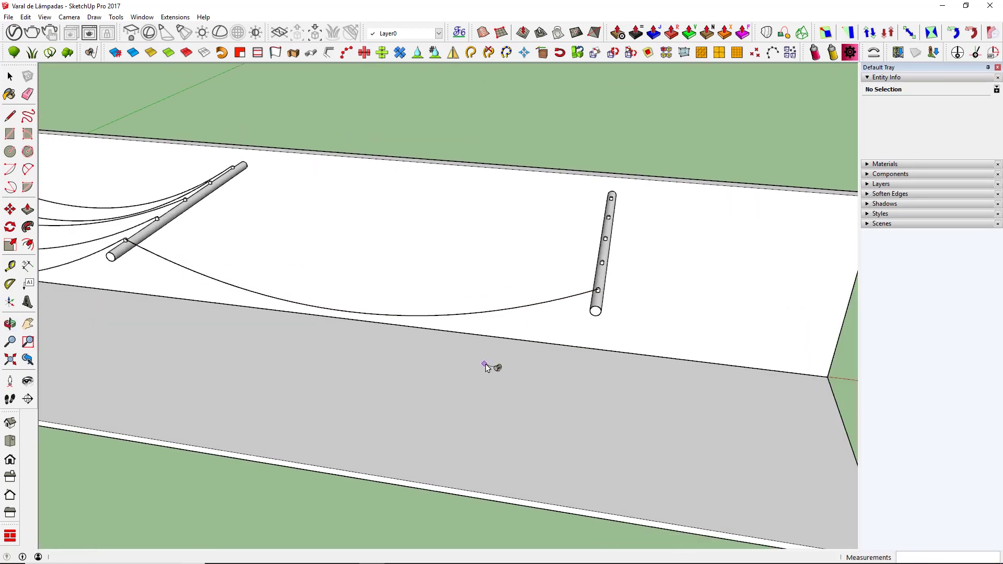
{"action": "left_click", "coordinate": [156, 218]}
{"action": "left_click", "coordinate": [601, 263]}
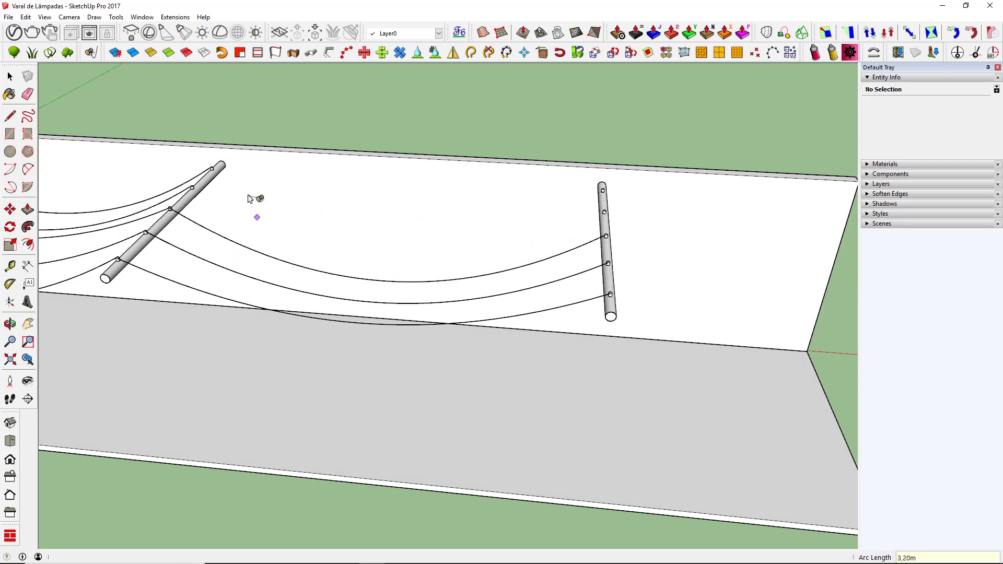
{"action": "left_click", "coordinate": [228, 161]}
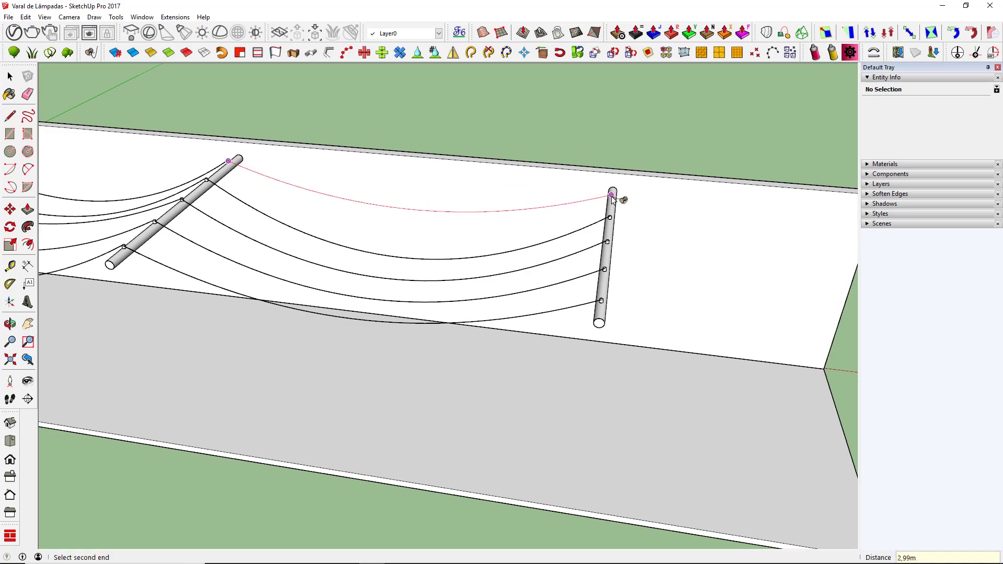
{"action": "middle_click_drag", "start_coordinate": [611, 196], "coordinate": [622, 286]}
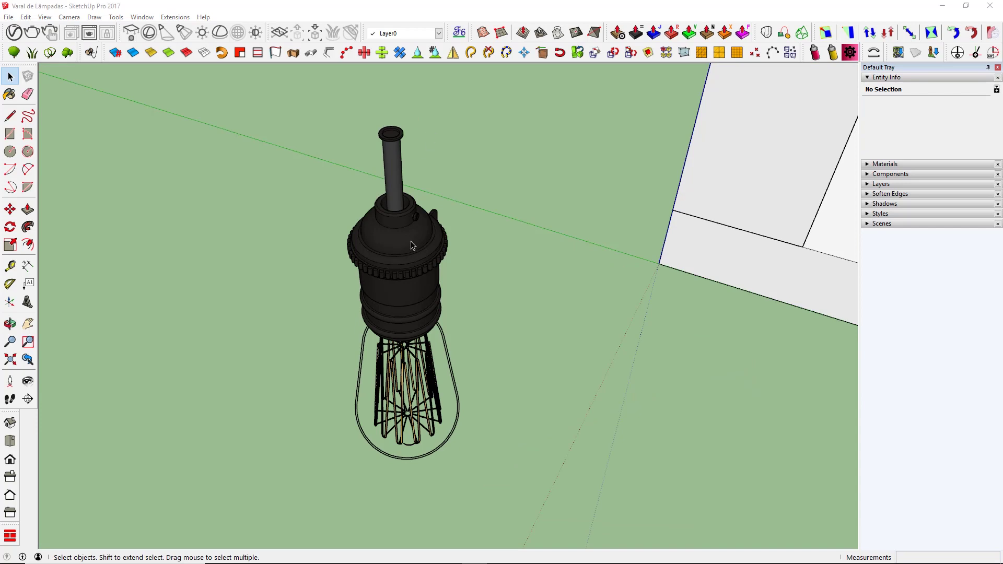
{"action": "double_click", "coordinate": [413, 246]}
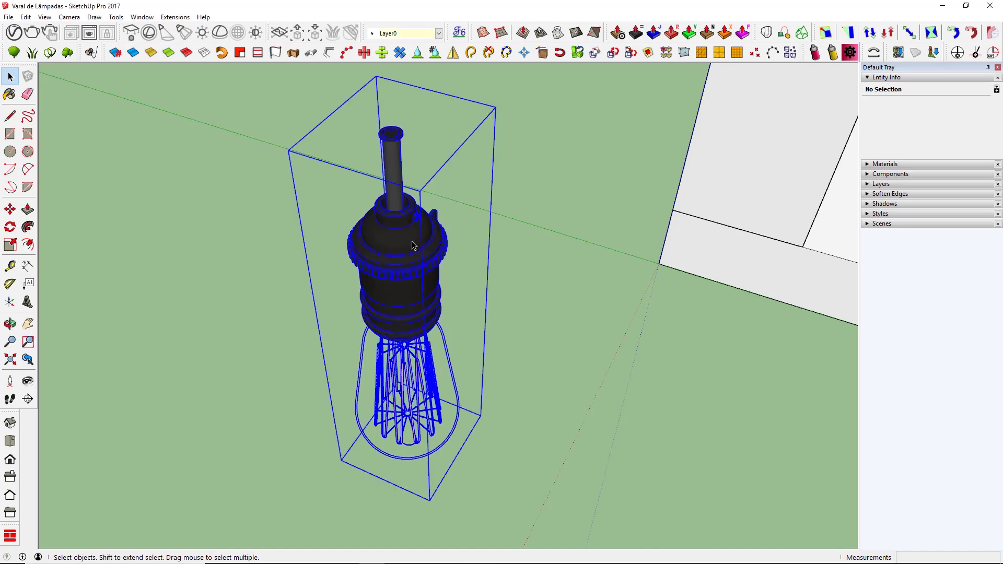
{"action": "scroll", "coordinate": [412, 245], "scroll_direction": "up", "scroll_amount": 2}
{"action": "middle_click_drag", "start_coordinate": [413, 245], "coordinate": [390, 303]}
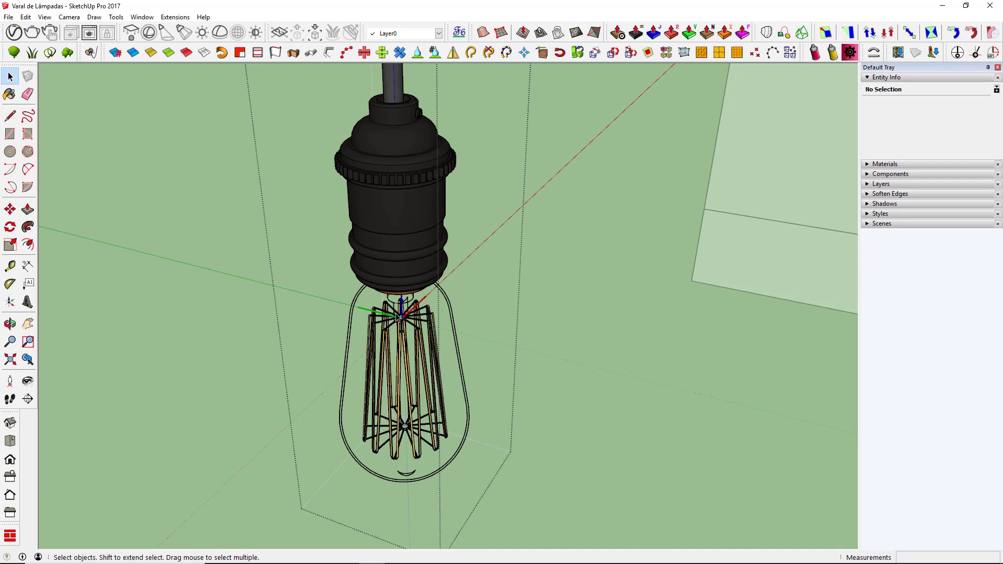
{"action": "mouse_move", "coordinate": [398, 318]}
{"action": "middle_mouse_down"}
{"action": "mouse_move", "coordinate": [556, 320]}
{"action": "mouse_move", "coordinate": [392, 280]}
{"action": "middle_mouse_up"}
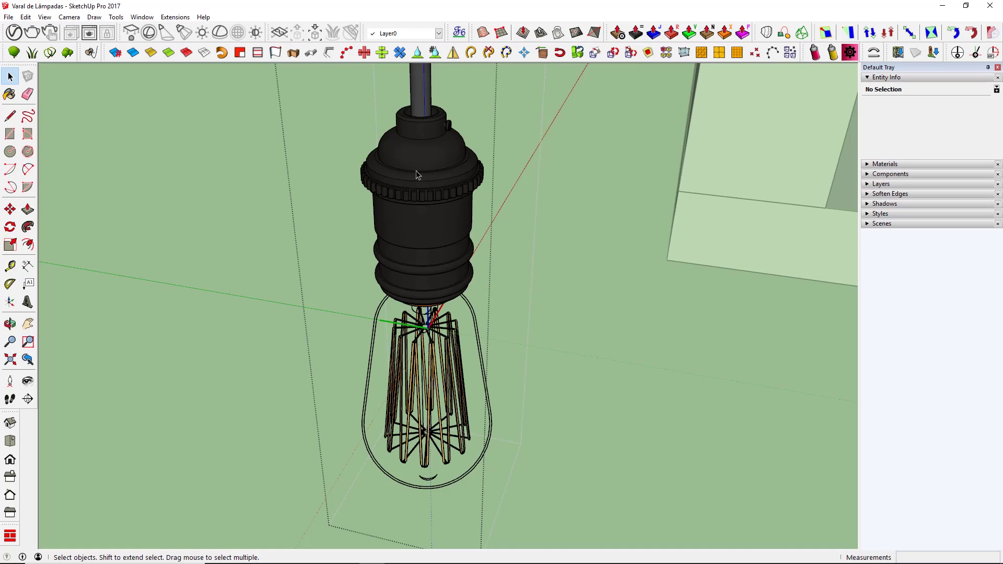
{"action": "middle_click_drag", "start_coordinate": [419, 175], "coordinate": [414, 234]}
{"action": "scroll", "coordinate": [410, 216], "scroll_direction": "up", "scroll_amount": 1}
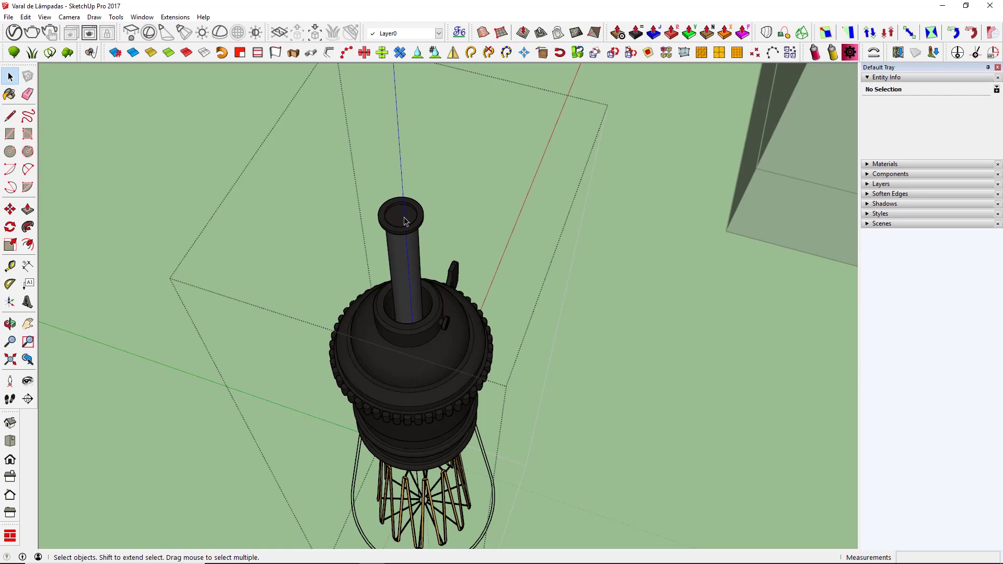
{"action": "scroll", "coordinate": [402, 218], "scroll_direction": "down", "scroll_amount": 1}
{"action": "scroll", "coordinate": [402, 218], "scroll_direction": "down", "scroll_amount": 1}
{"action": "scroll", "coordinate": [403, 219], "scroll_direction": "down", "scroll_amount": 1}
{"action": "mouse_move", "coordinate": [381, 208]}
{"action": "middle_mouse_down"}
{"action": "mouse_move", "coordinate": [291, 235]}
{"action": "mouse_move", "coordinate": [369, 231]}
{"action": "mouse_move", "coordinate": [398, 267]}
{"action": "middle_mouse_up"}
{"action": "scroll", "coordinate": [398, 265], "scroll_direction": "up", "scroll_amount": 1}
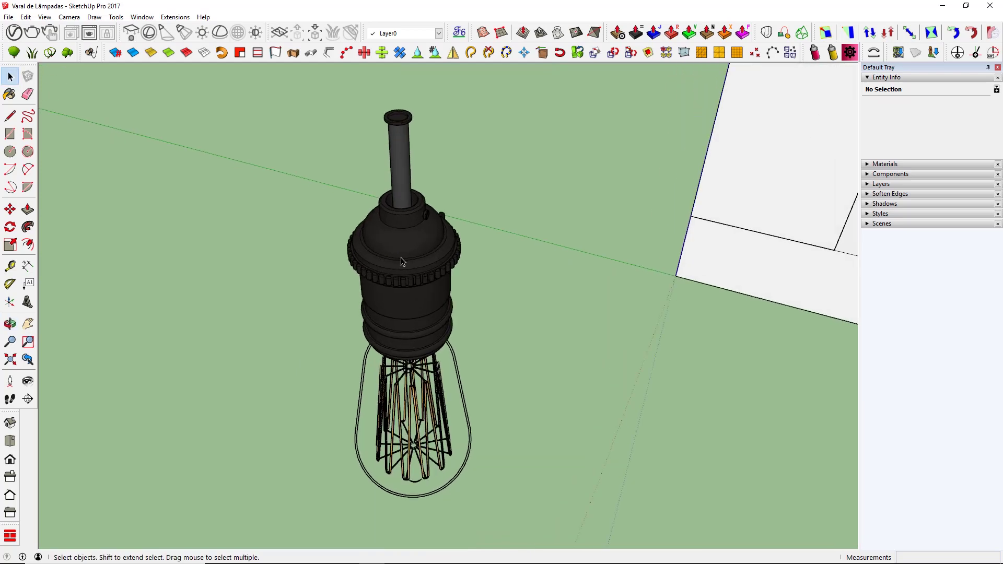
- Reposition the lamp component's axes so the origin sits on top of its stem
{"action": "right_click", "coordinate": [402, 261]}
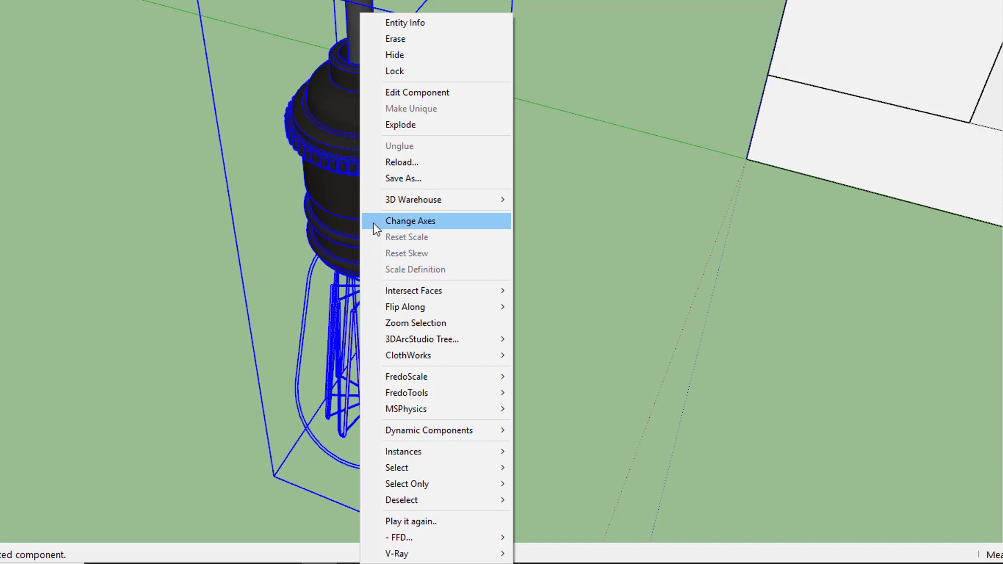
{"action": "left_click", "coordinate": [373, 223]}
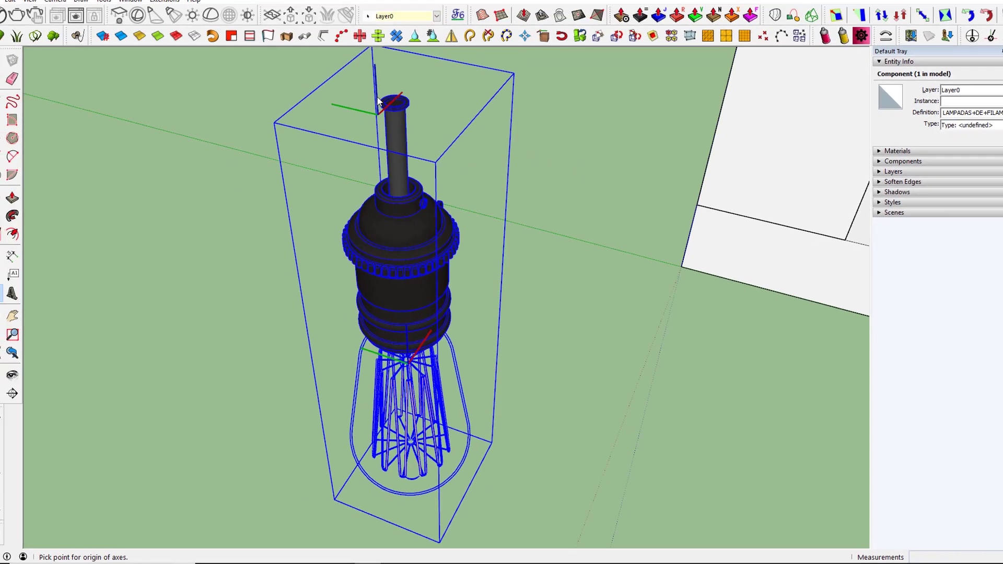
{"action": "scroll", "coordinate": [393, 114], "scroll_direction": "down", "scroll_amount": 3}
{"action": "scroll", "coordinate": [396, 119], "scroll_direction": "up", "scroll_amount": 2}
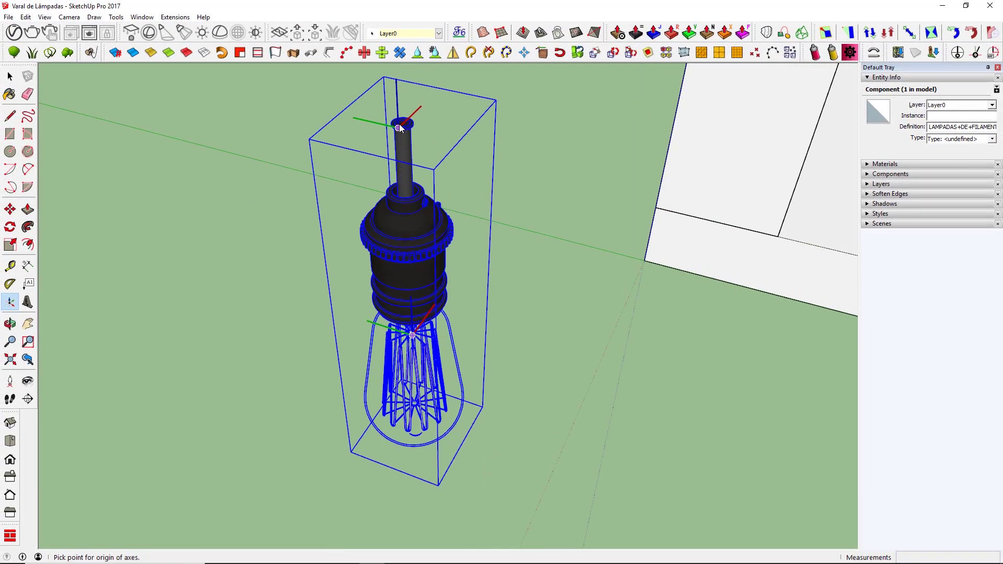
{"action": "scroll", "coordinate": [400, 124], "scroll_direction": "up", "scroll_amount": 2}
{"action": "scroll", "coordinate": [402, 125], "scroll_direction": "up", "scroll_amount": 2}
{"action": "scroll", "coordinate": [401, 125], "scroll_direction": "up", "scroll_amount": 2}
{"action": "scroll", "coordinate": [405, 126], "scroll_direction": "up", "scroll_amount": 1}
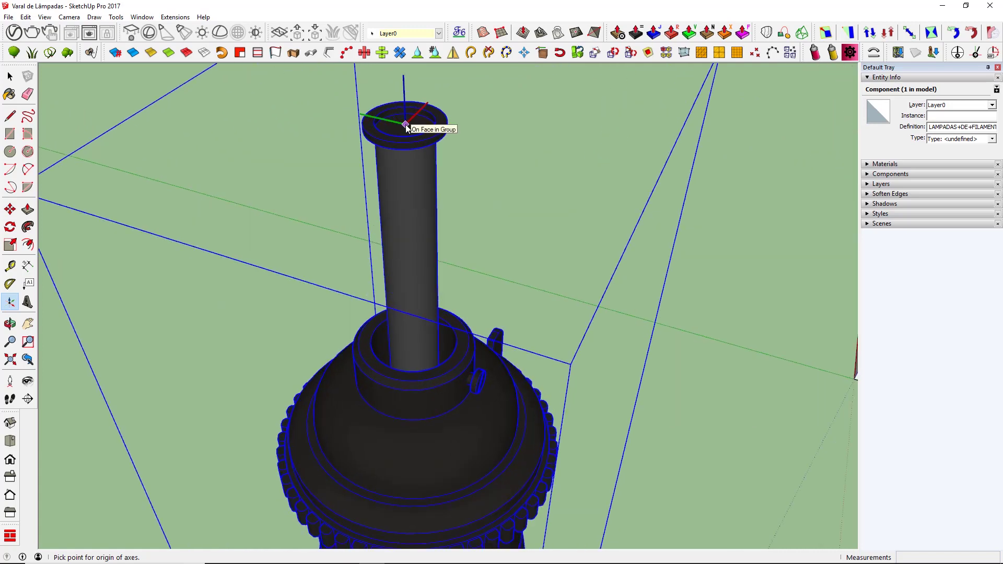
{"action": "left_click", "coordinate": [405, 124]}
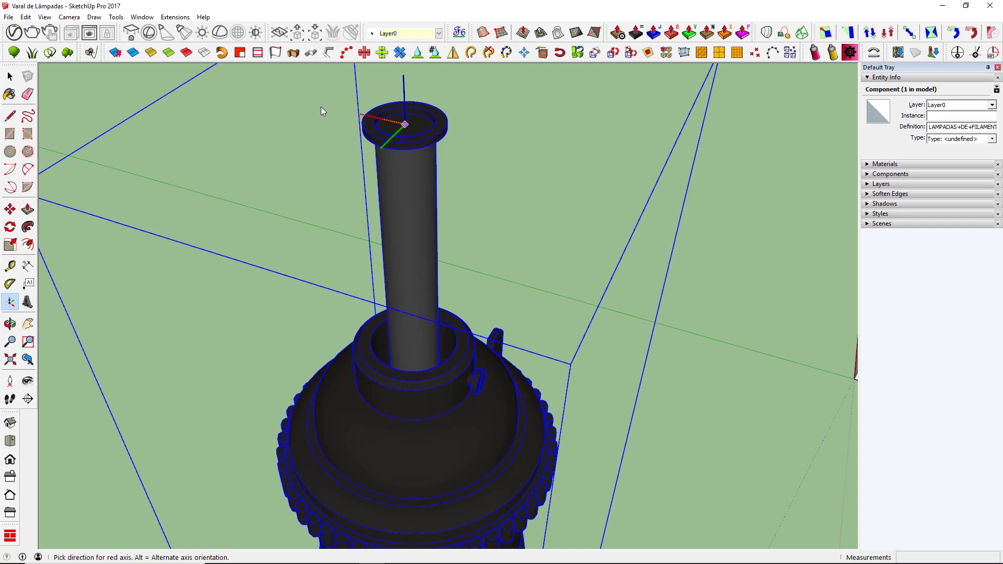
{"action": "left_click", "coordinate": [369, 174]}
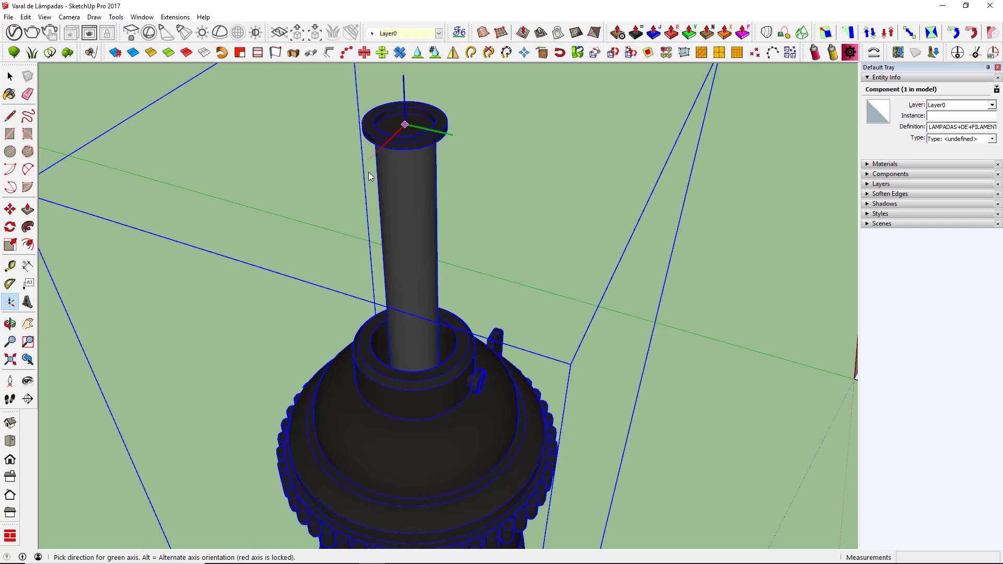
{"action": "left_click", "coordinate": [475, 140]}
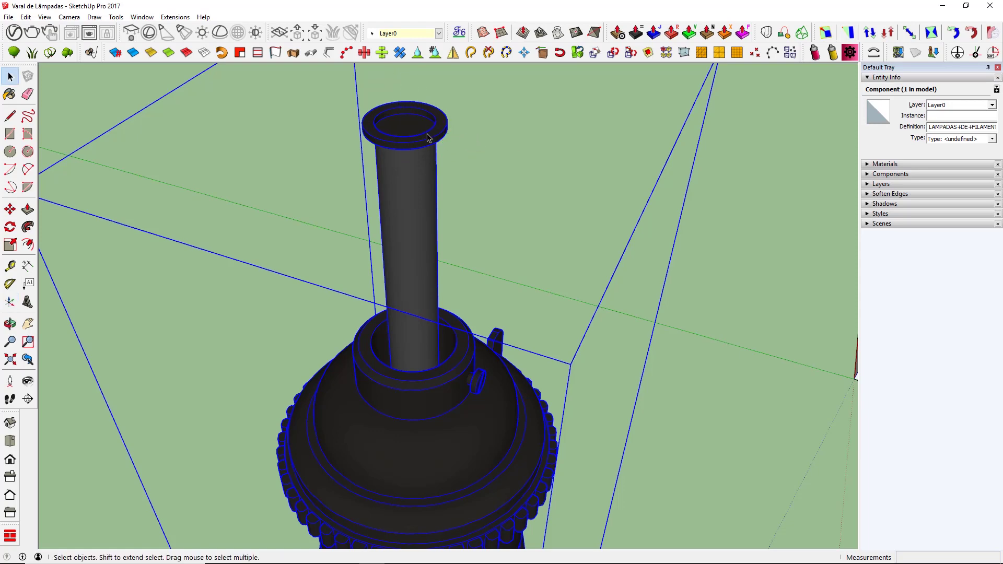
- Deselect the lamp, then orbit and zoom out to show the whole clothesline scene
{"action": "scroll", "coordinate": [423, 146], "scroll_direction": "down", "scroll_amount": 3}
{"action": "scroll", "coordinate": [423, 146], "scroll_direction": "down", "scroll_amount": 2}
{"action": "middle_click_drag", "start_coordinate": [423, 146], "coordinate": [426, 172]}
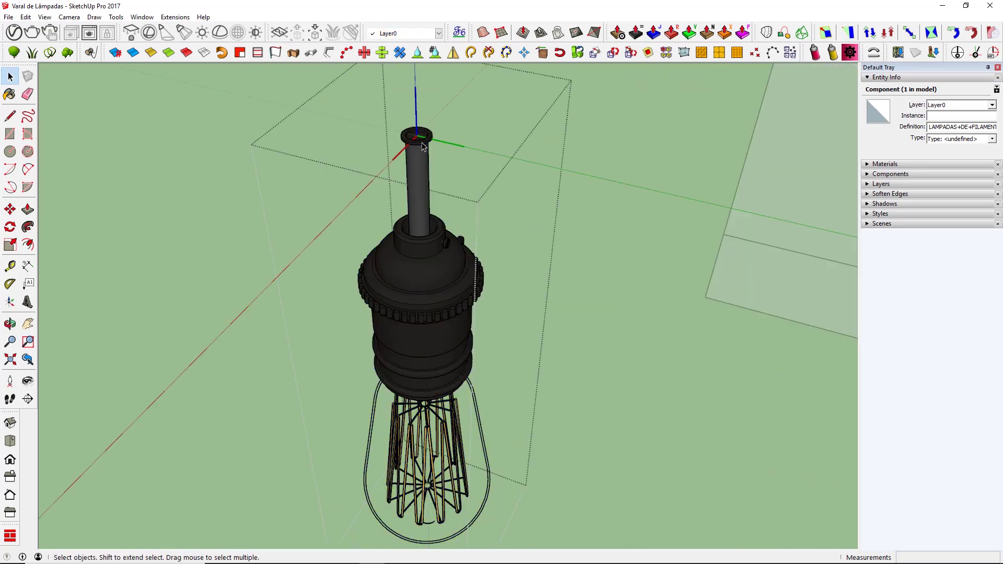
{"action": "left_click", "coordinate": [522, 157]}
{"action": "middle_click_drag", "start_coordinate": [523, 157], "coordinate": [429, 204]}
{"action": "scroll", "coordinate": [429, 204], "scroll_direction": "up", "scroll_amount": 3}
{"action": "scroll", "coordinate": [429, 203], "scroll_direction": "up", "scroll_amount": 1}
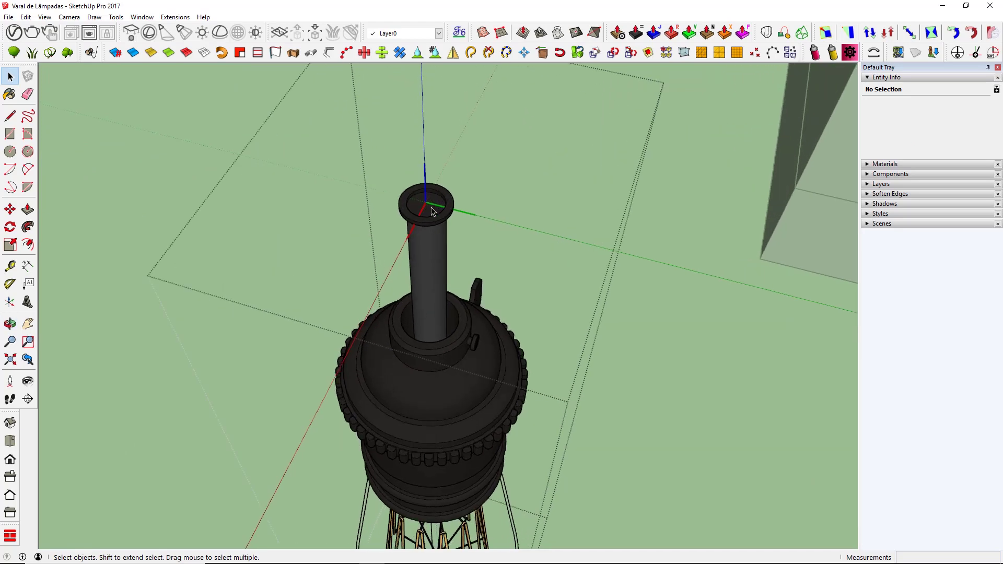
{"action": "scroll", "coordinate": [430, 201], "scroll_direction": "down", "scroll_amount": 2}
{"action": "scroll", "coordinate": [426, 200], "scroll_direction": "down", "scroll_amount": 2}
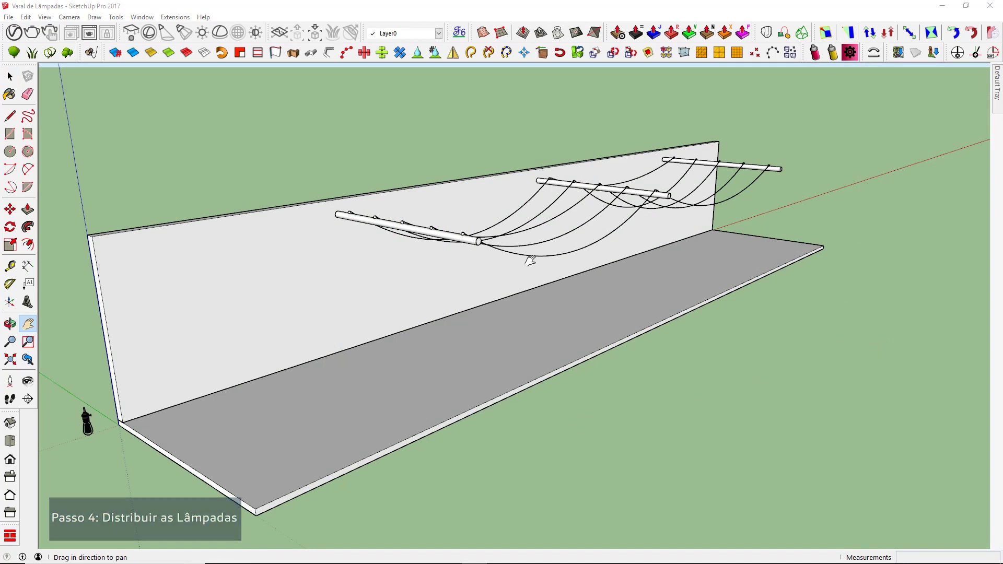
- Copy the lamp along the lowest front wire with Copy Along Path at 0,6 m spacing
{"action": "key", "text": "o"}
{"action": "key", "text": "space"}
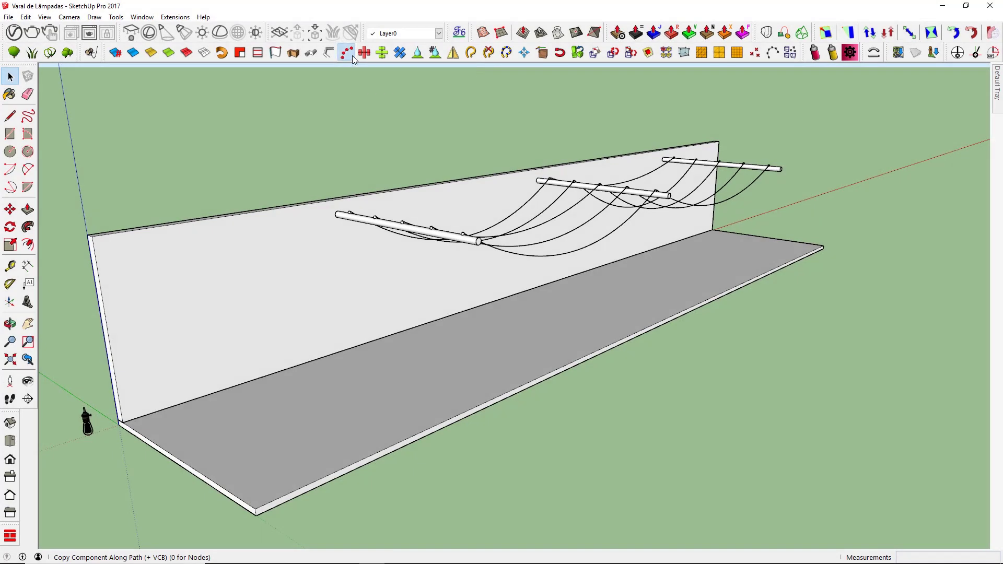
{"action": "left_click", "coordinate": [352, 55]}
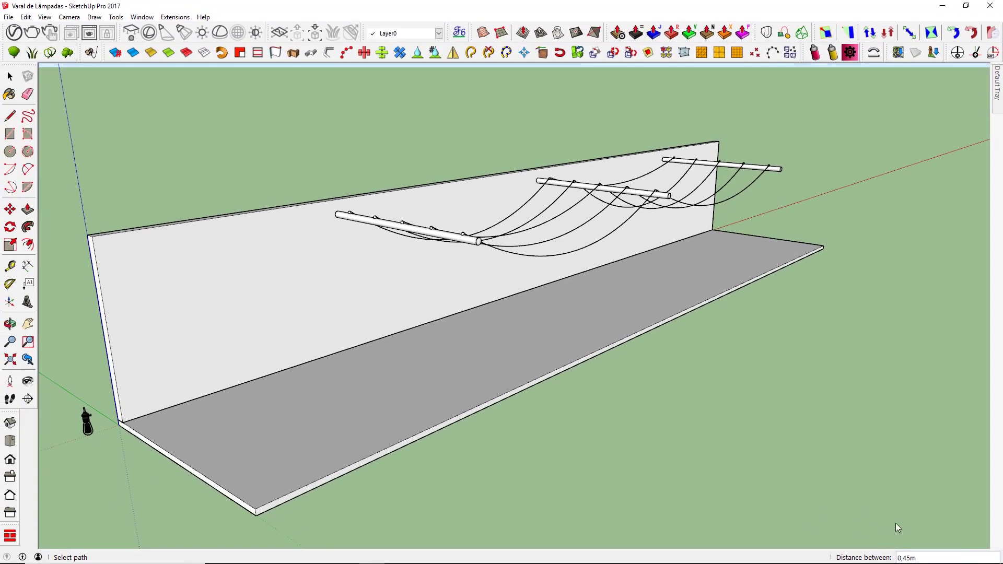
{"action": "type", "text": ",6"}
{"action": "left_click", "coordinate": [579, 250]}
{"action": "left_click", "coordinate": [89, 426]}
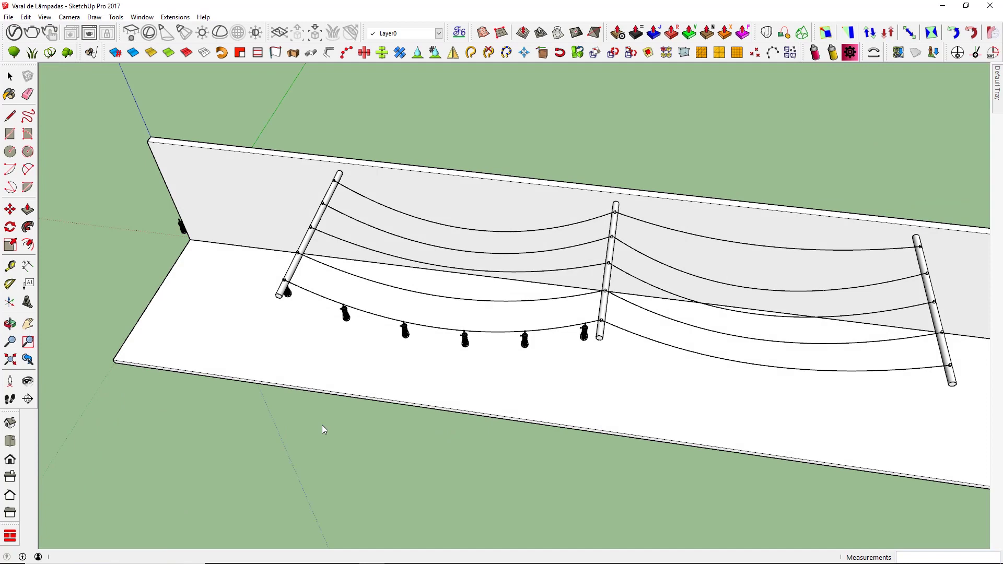
- Try spacings of ,8, ,3, ,2 and ,45 before settling the lamp spacing at 0,35 m
{"action": "scroll", "coordinate": [323, 428], "scroll_direction": "up", "scroll_amount": 2}
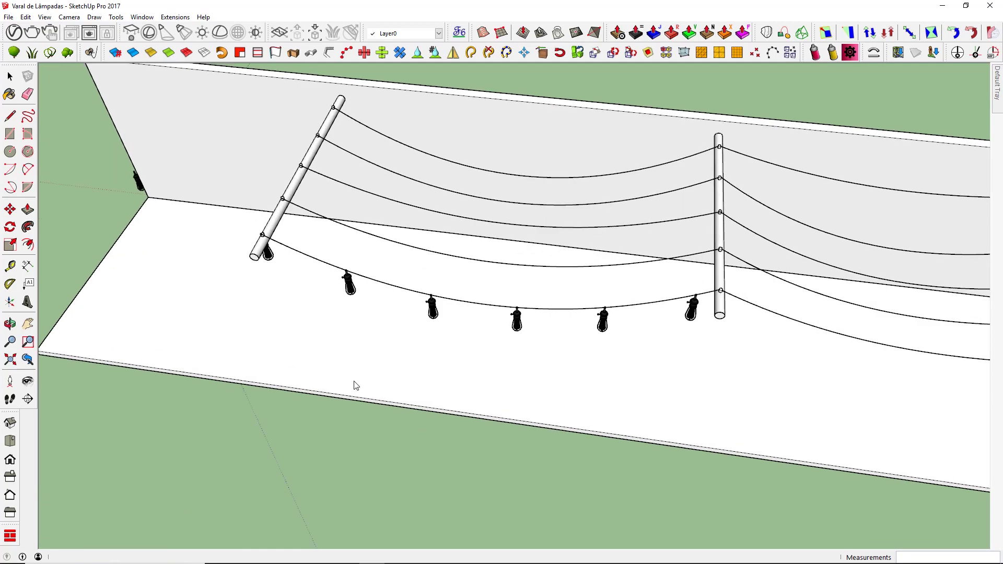
{"action": "middle_click_drag", "start_coordinate": [354, 385], "coordinate": [432, 336]}
{"action": "scroll", "coordinate": [450, 299], "scroll_direction": "up", "scroll_amount": 2}
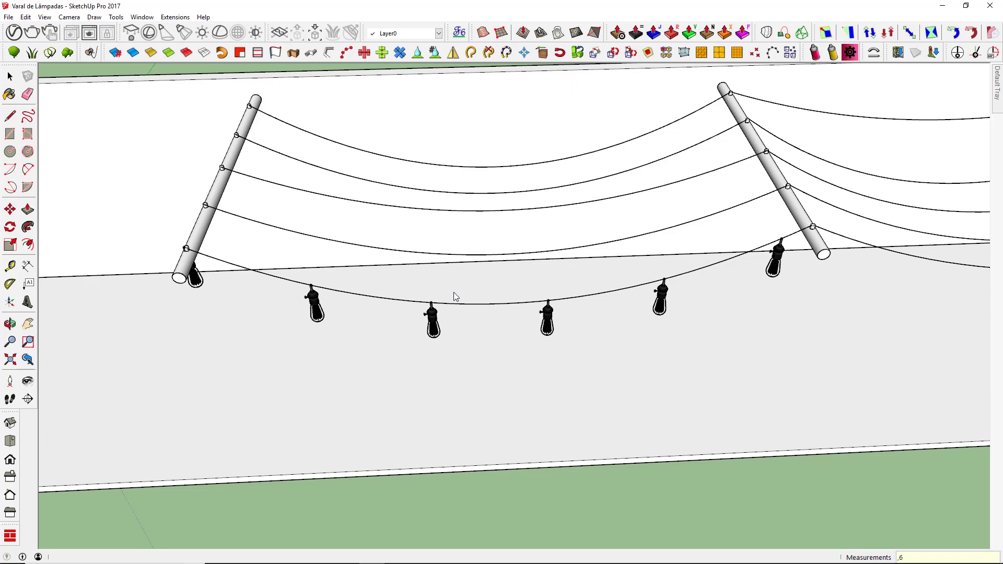
{"action": "key", "text": "ctrl+z"}
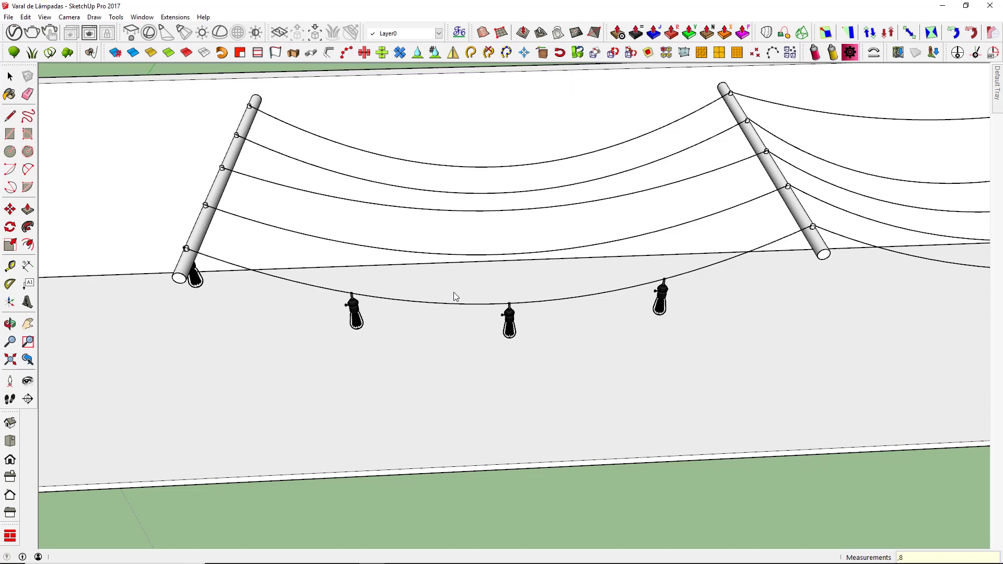
{"action": "type", "text": "/3"}
{"action": "key", "text": "Return"}
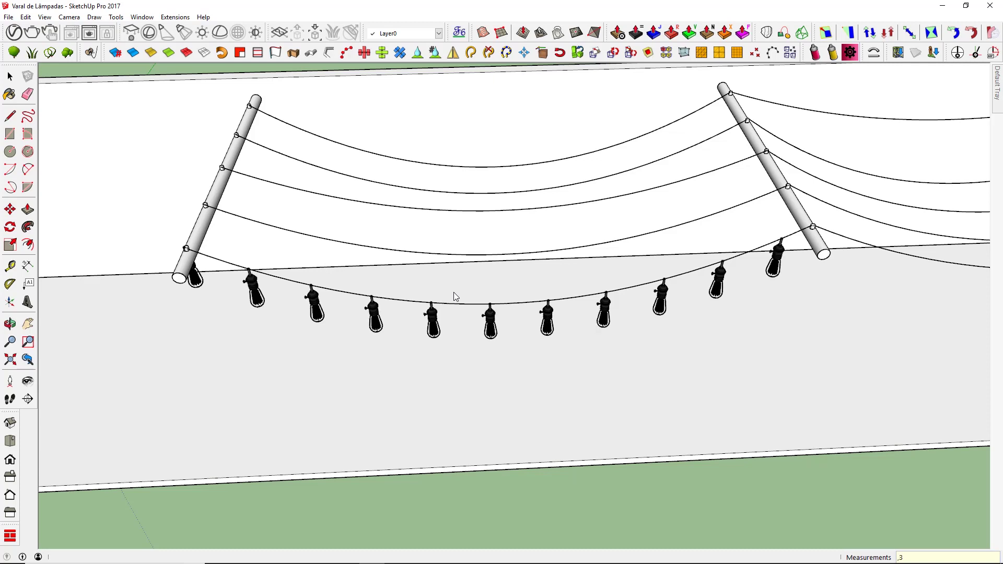
{"action": "key", "text": "Return"}
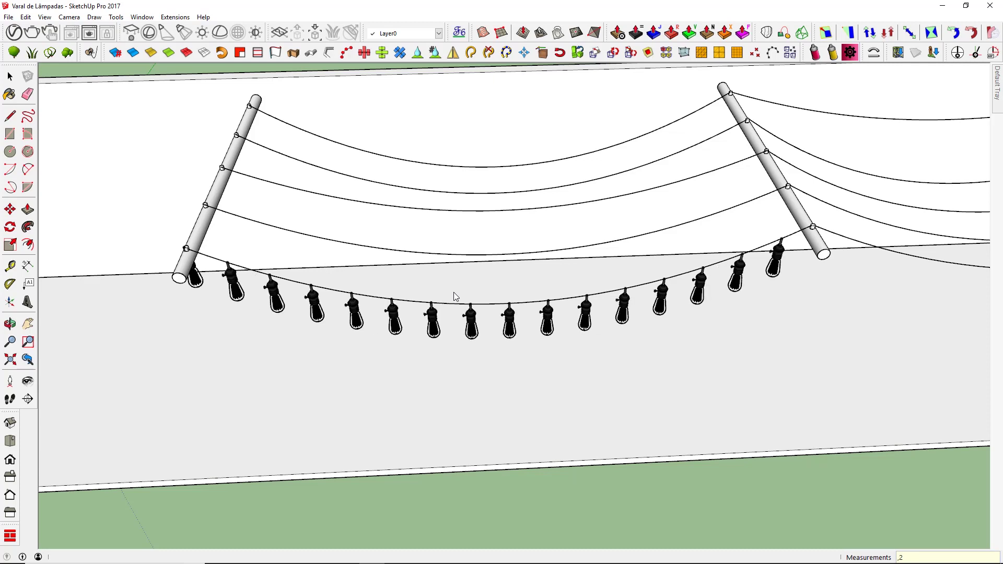
{"action": "type", "text": "5"}
{"action": "key", "text": "Return"}
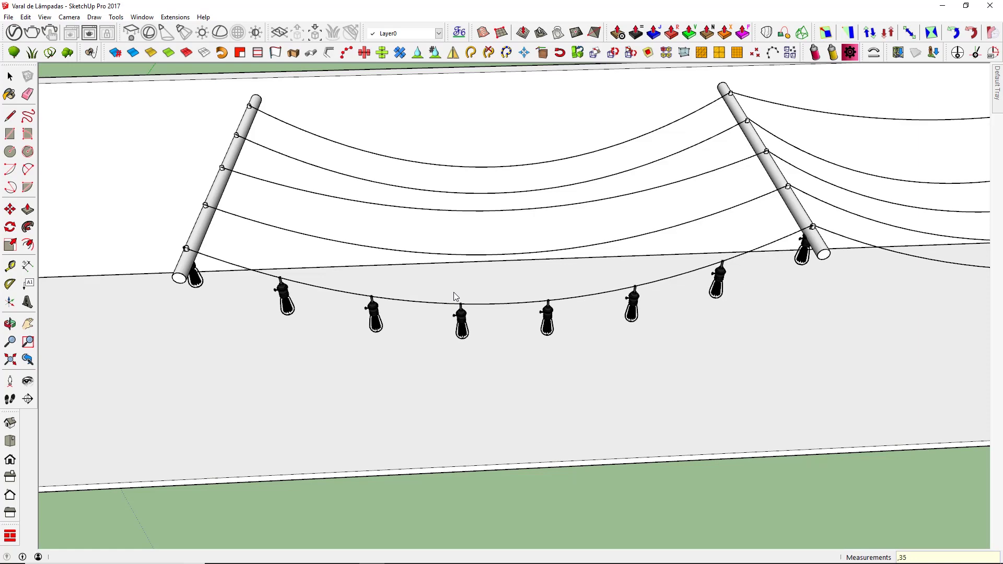
{"action": "key", "text": "Return"}
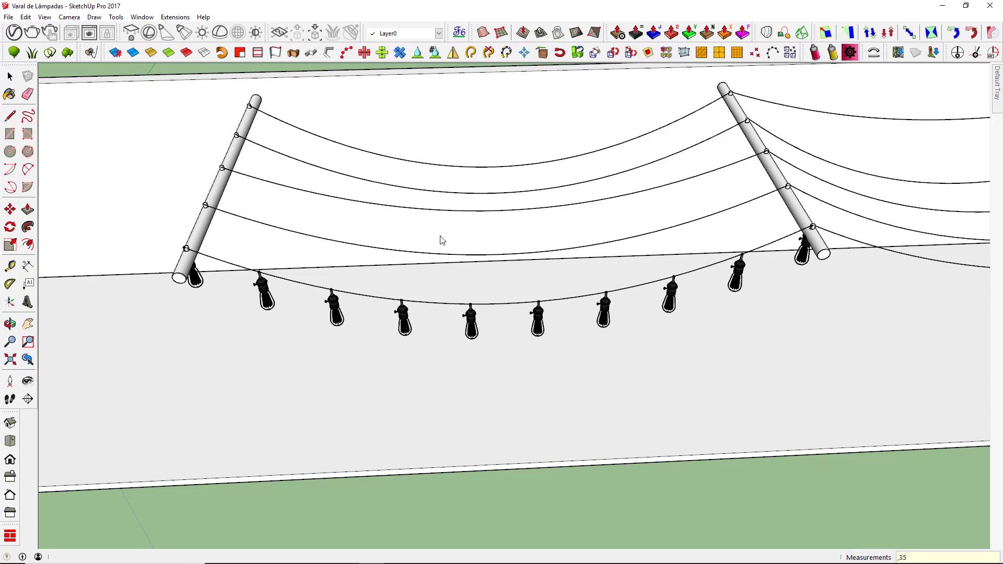
{"action": "middle_click_drag", "start_coordinate": [440, 241], "coordinate": [519, 199]}
{"action": "scroll", "coordinate": [491, 193], "scroll_direction": "down", "scroll_amount": 1}
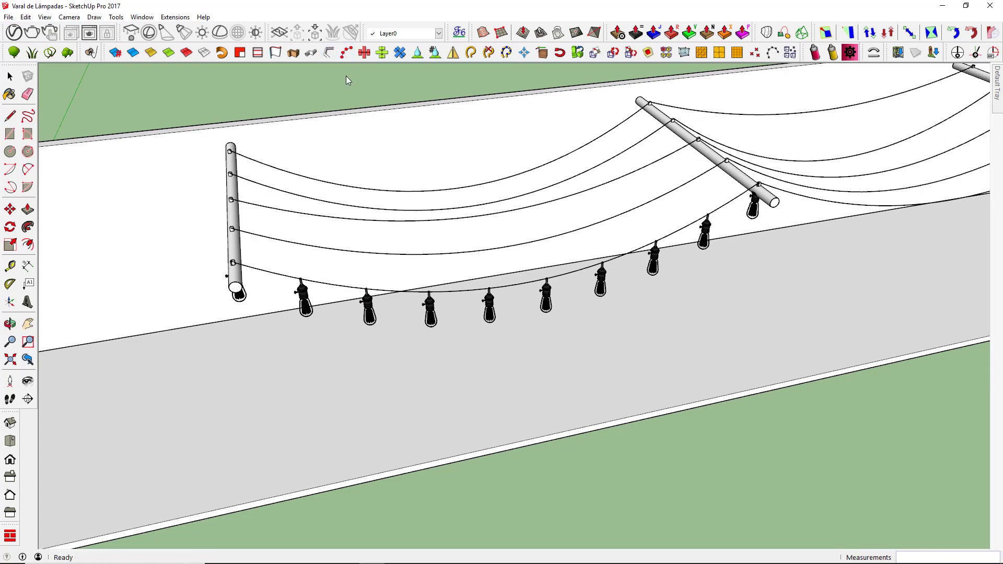
- Copy the lamp along each remaining wire, front and far, upper and lower
{"action": "scroll", "coordinate": [742, 291], "scroll_direction": "down", "scroll_amount": 5}
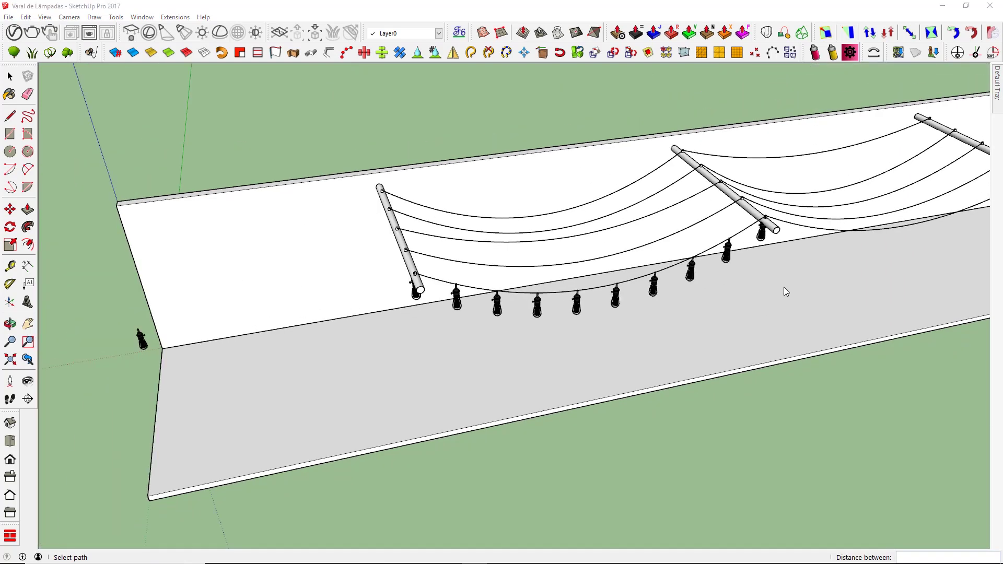
{"action": "middle_click_drag", "start_coordinate": [784, 286], "coordinate": [534, 280]}
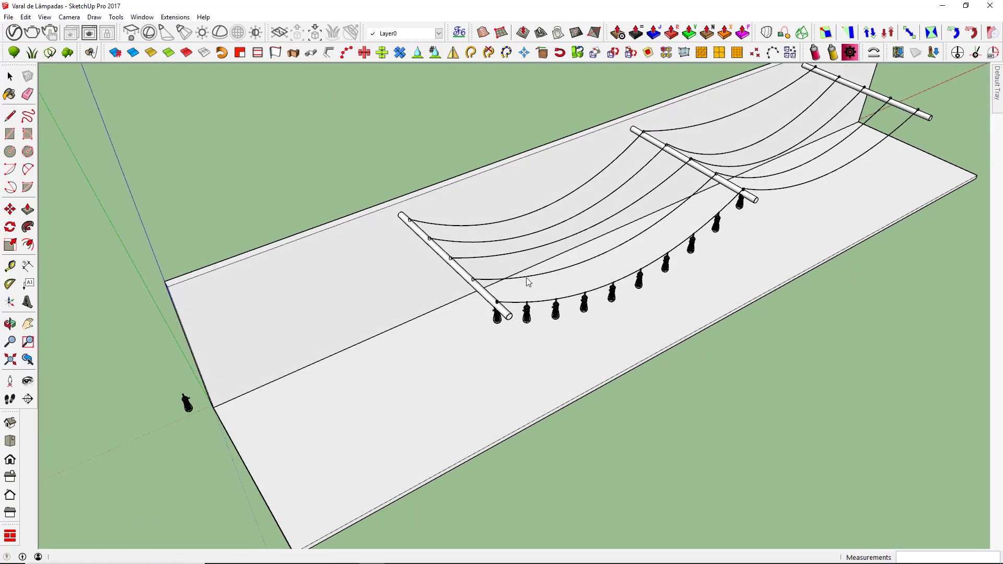
{"action": "left_click", "coordinate": [527, 278]}
{"action": "left_click", "coordinate": [187, 408]}
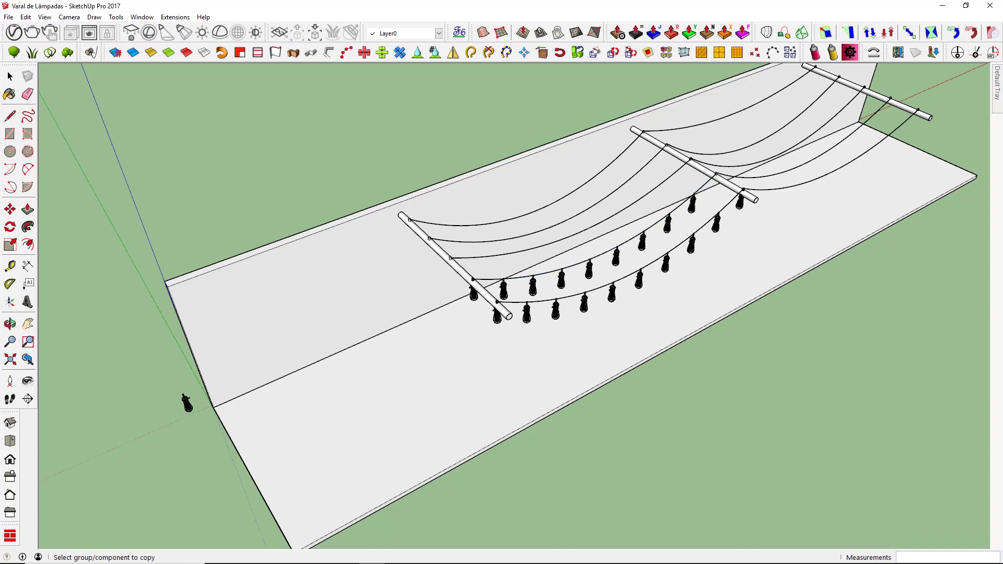
{"action": "middle_click_drag", "start_coordinate": [591, 234], "coordinate": [522, 261]}
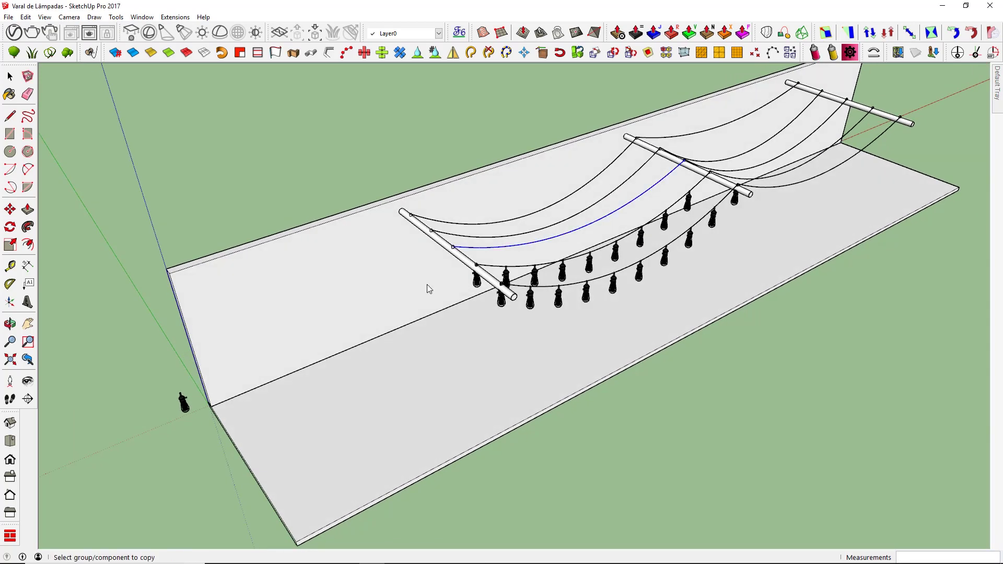
{"action": "left_click", "coordinate": [184, 403]}
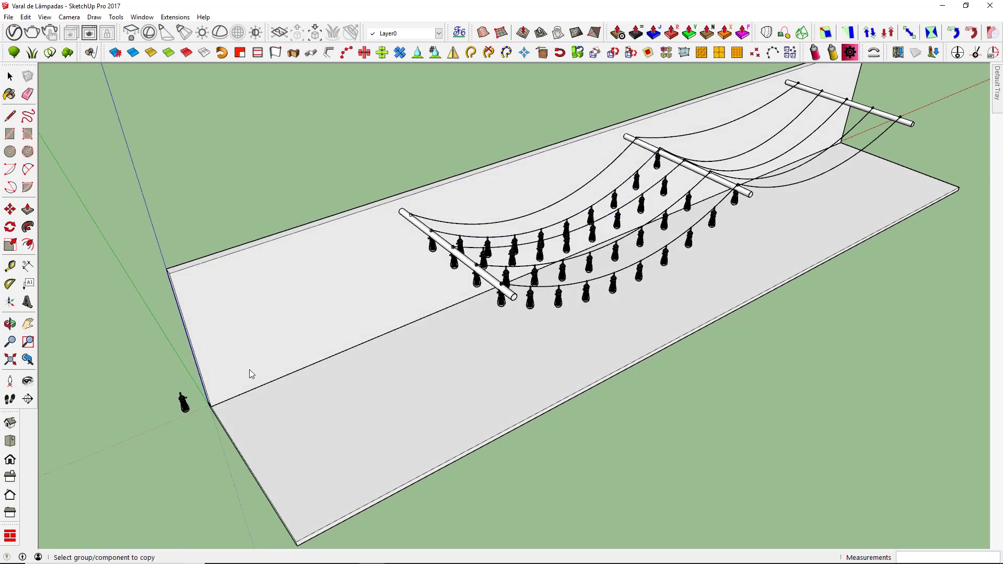
{"action": "left_click", "coordinate": [184, 404]}
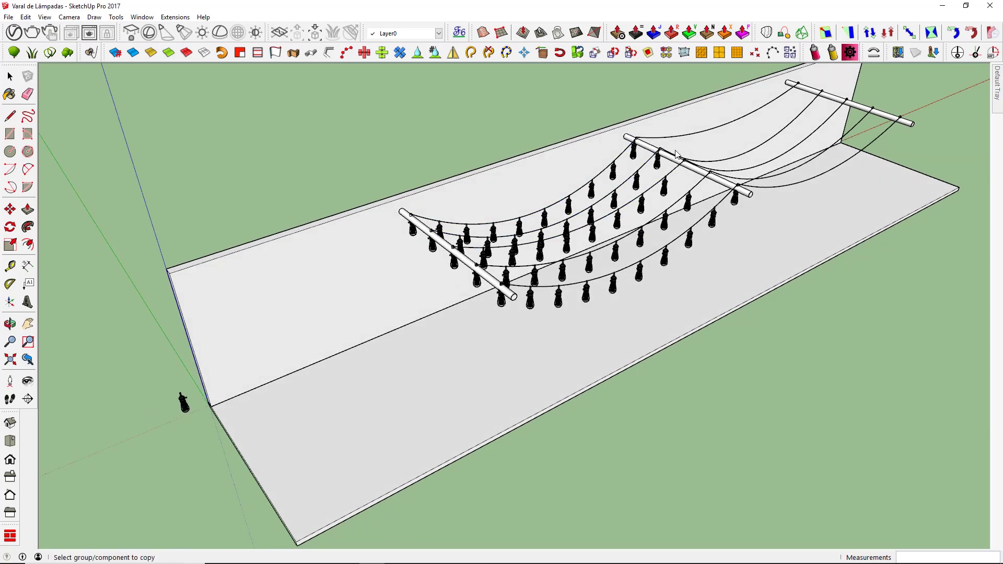
{"action": "left_click", "coordinate": [184, 403]}
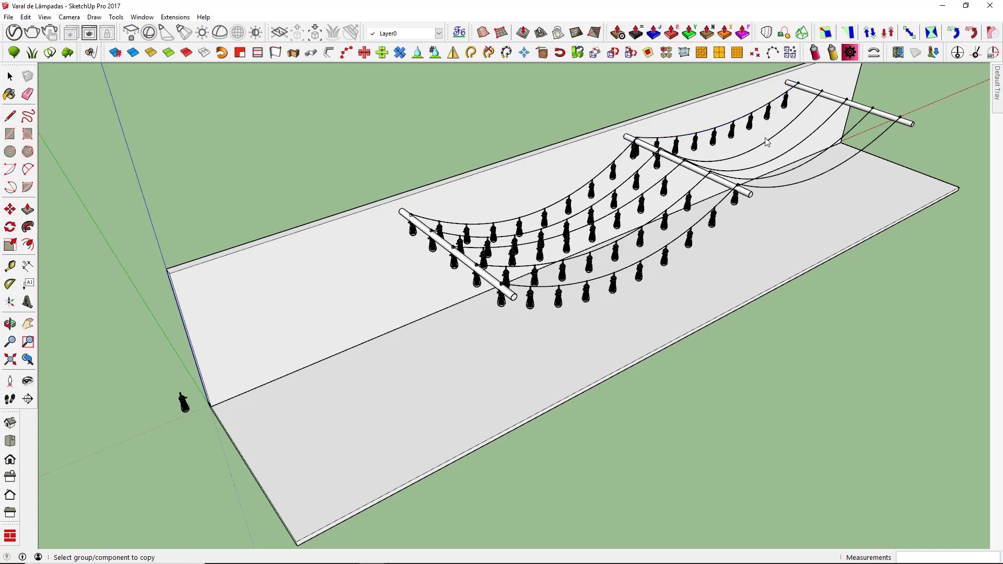
{"action": "left_click", "coordinate": [184, 404]}
{"action": "left_click", "coordinate": [185, 406]}
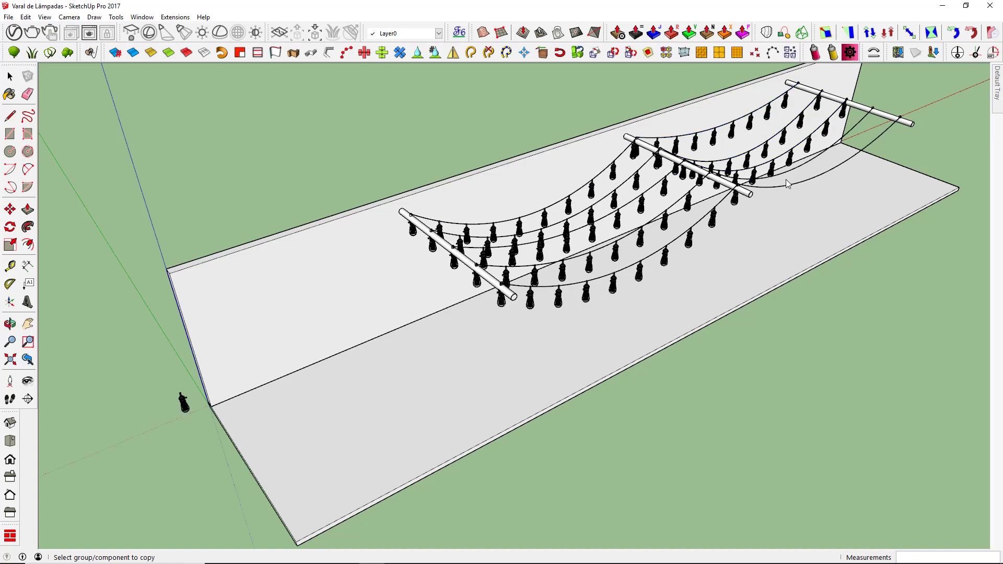
{"action": "left_click", "coordinate": [186, 407]}
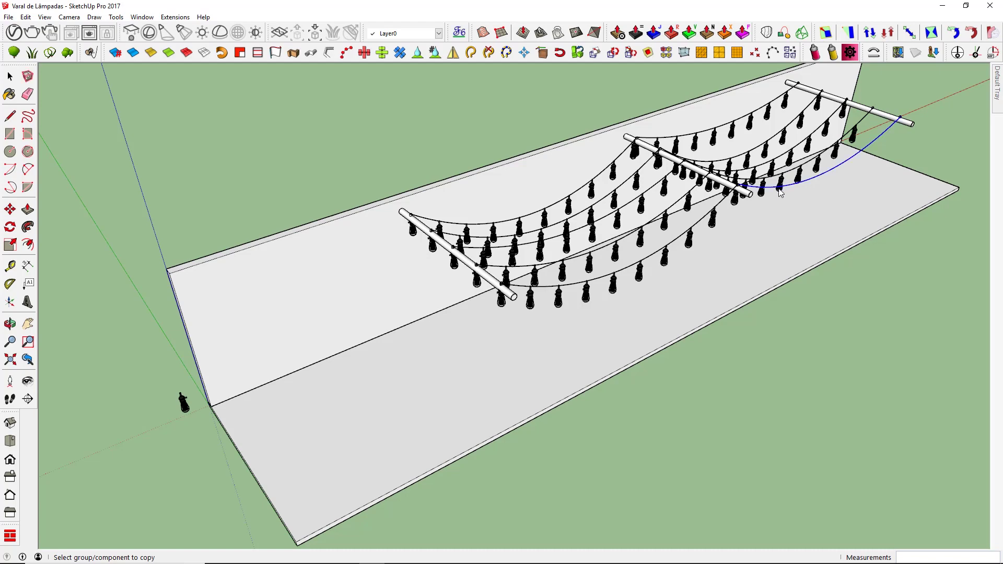
{"action": "mouse_move", "coordinate": [780, 187]}
{"action": "middle_mouse_down"}
{"action": "mouse_move", "coordinate": [563, 252]}
{"action": "mouse_move", "coordinate": [574, 225]}
{"action": "middle_mouse_up"}
- Orbit down to eye level and zoom in toward the hanging lamp rows
{"action": "scroll", "coordinate": [563, 251], "scroll_direction": "up", "scroll_amount": 5}
{"action": "scroll", "coordinate": [573, 187], "scroll_direction": "up", "scroll_amount": 2}
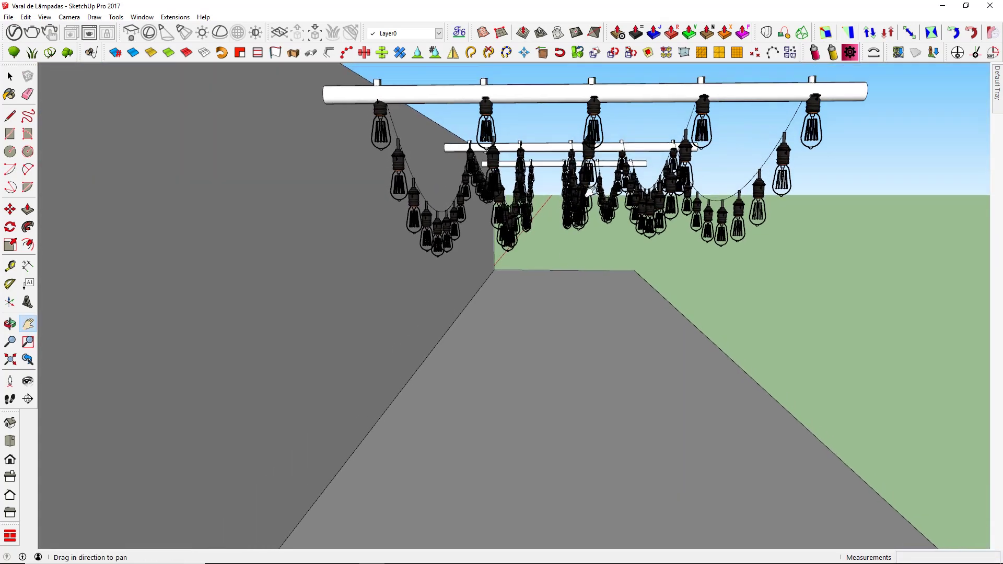
{"action": "scroll", "coordinate": [573, 187], "scroll_direction": "up", "scroll_amount": 2}
{"action": "scroll", "coordinate": [573, 186], "scroll_direction": "up", "scroll_amount": 2}
{"action": "scroll", "coordinate": [573, 186], "scroll_direction": "up", "scroll_amount": 2}
{"action": "middle_click_drag", "start_coordinate": [572, 187], "coordinate": [694, 290]}
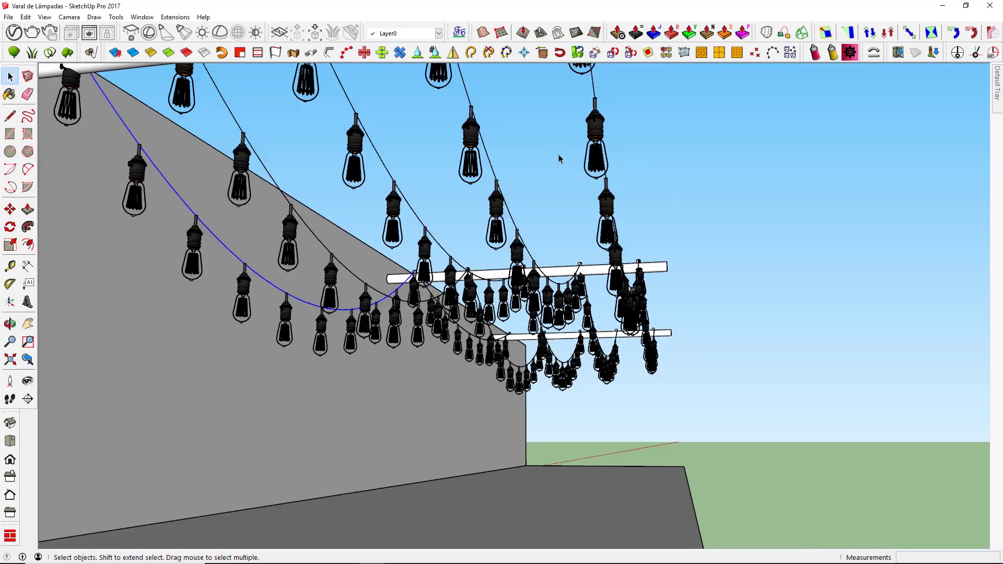
{"action": "left_click", "coordinate": [559, 160]}
{"action": "mouse_move", "coordinate": [559, 165]}
{"action": "middle_mouse_down"}
{"action": "mouse_move", "coordinate": [571, 186]}
{"action": "mouse_move", "coordinate": [617, 155]}
{"action": "middle_mouse_up"}
{"action": "scroll", "coordinate": [616, 155], "scroll_direction": "up", "scroll_amount": 2}
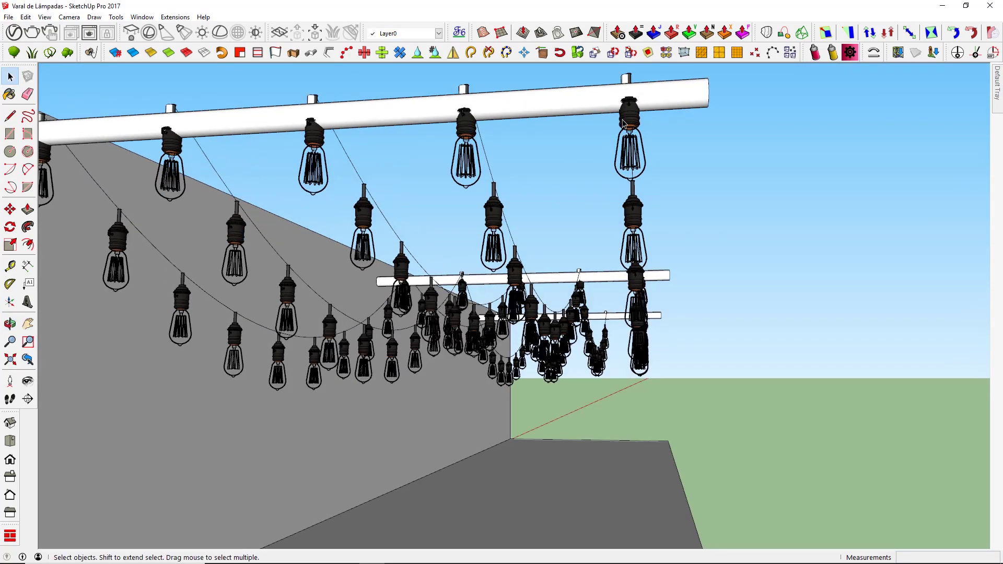
{"action": "scroll", "coordinate": [643, 144], "scroll_direction": "up", "scroll_amount": 2}
{"action": "scroll", "coordinate": [674, 131], "scroll_direction": "up", "scroll_amount": 2}
{"action": "scroll", "coordinate": [700, 118], "scroll_direction": "up", "scroll_amount": 2}
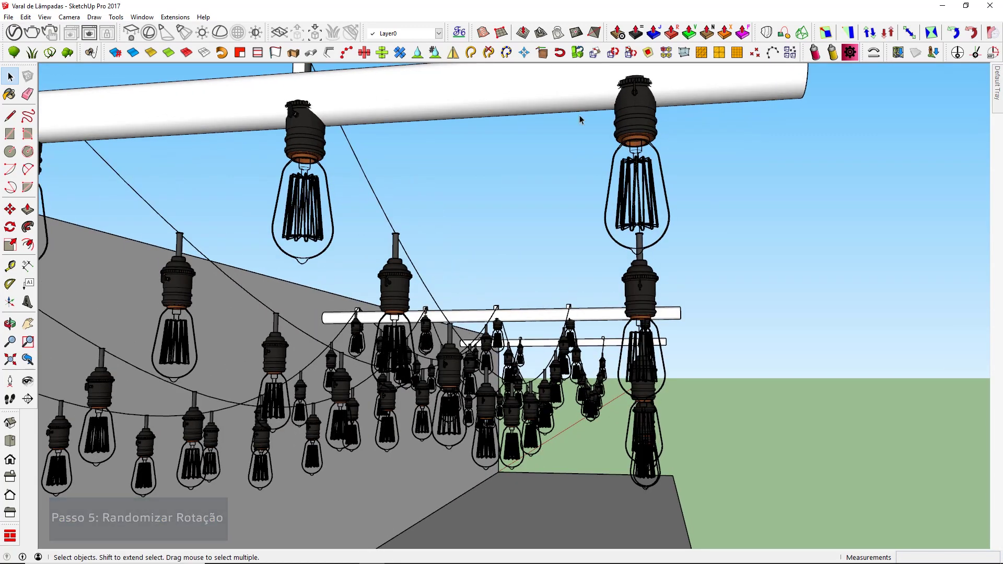
- Switch to Top view with Parallel Projection
{"action": "left_click", "coordinate": [10, 442]}
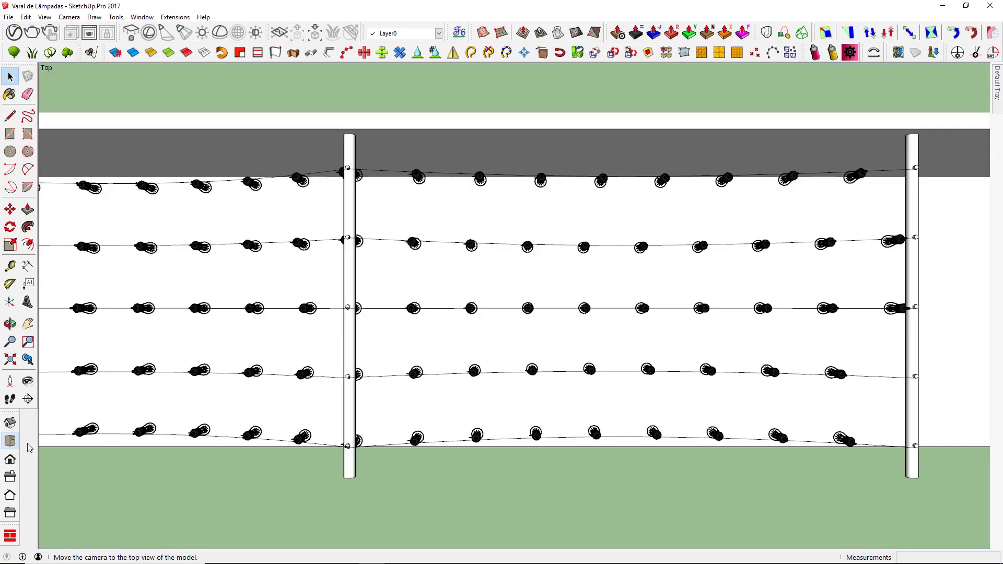
{"action": "scroll", "coordinate": [584, 308], "scroll_direction": "down", "scroll_amount": 1}
{"action": "scroll", "coordinate": [583, 308], "scroll_direction": "down", "scroll_amount": 2}
{"action": "scroll", "coordinate": [584, 308], "scroll_direction": "down", "scroll_amount": 2}
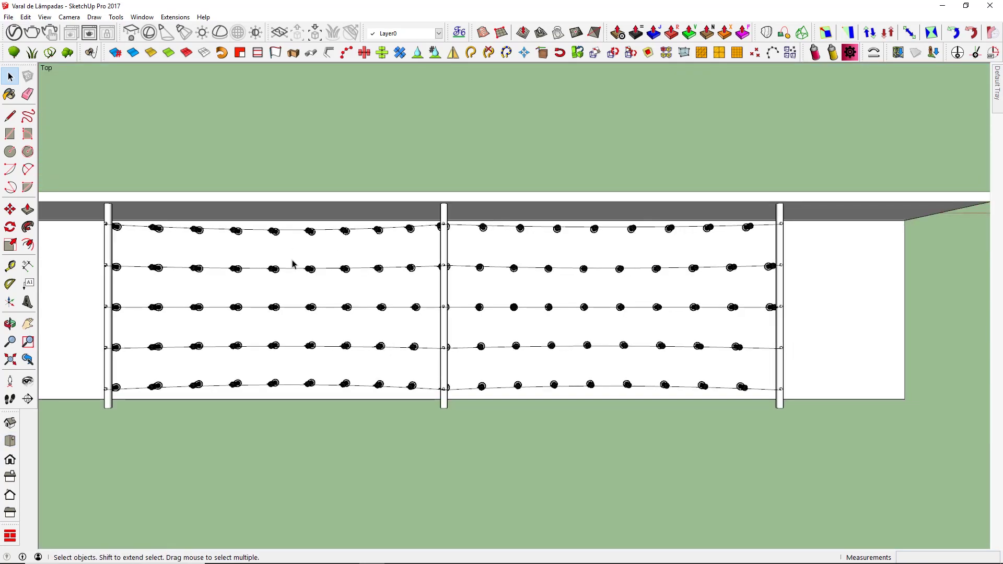
{"action": "left_click", "coordinate": [68, 19]}
{"action": "left_click", "coordinate": [86, 67]}
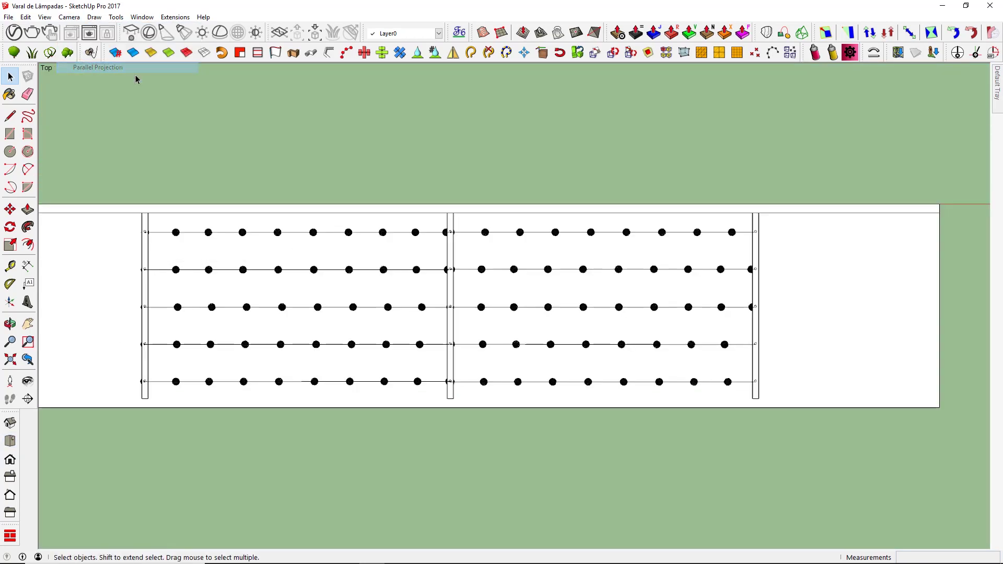
{"action": "scroll", "coordinate": [134, 238], "scroll_direction": "up", "scroll_amount": 1}
- Box-select the connectors at the left, middle and right posts to check them
{"action": "mouse_move", "coordinate": [124, 215]}
{"action": "left_mouse_down"}
{"action": "mouse_move", "coordinate": [162, 446]}
{"action": "mouse_move", "coordinate": [162, 434]}
{"action": "left_mouse_up"}
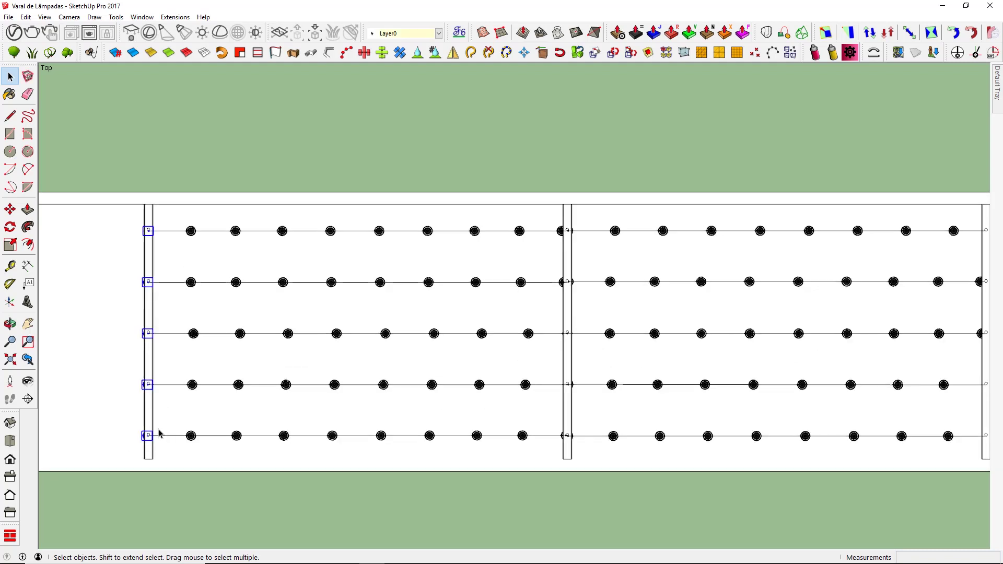
{"action": "left_click", "coordinate": [149, 406]}
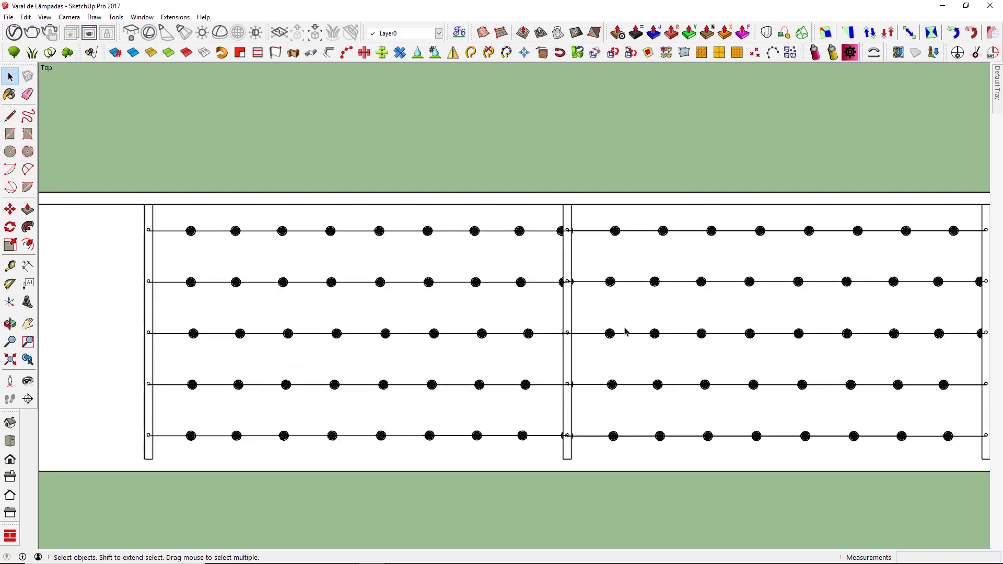
{"action": "left_click_drag", "start_coordinate": [552, 220], "coordinate": [588, 452]}
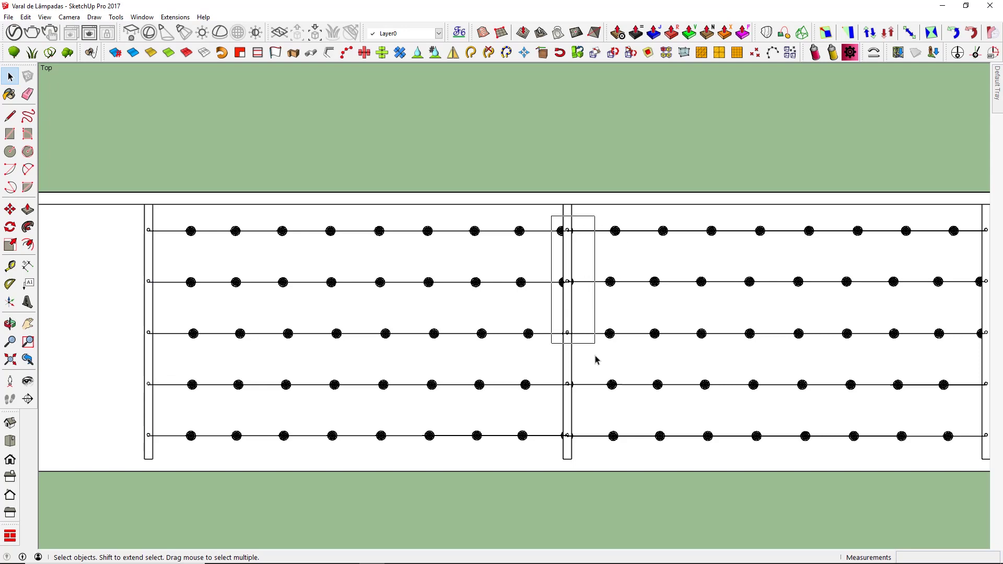
{"action": "left_click", "coordinate": [590, 450]}
{"action": "key", "text": "h"}
{"action": "left_click_drag", "start_coordinate": [676, 325], "coordinate": [495, 317]}
{"action": "key", "text": "space"}
{"action": "left_click_drag", "start_coordinate": [779, 239], "coordinate": [826, 349]}
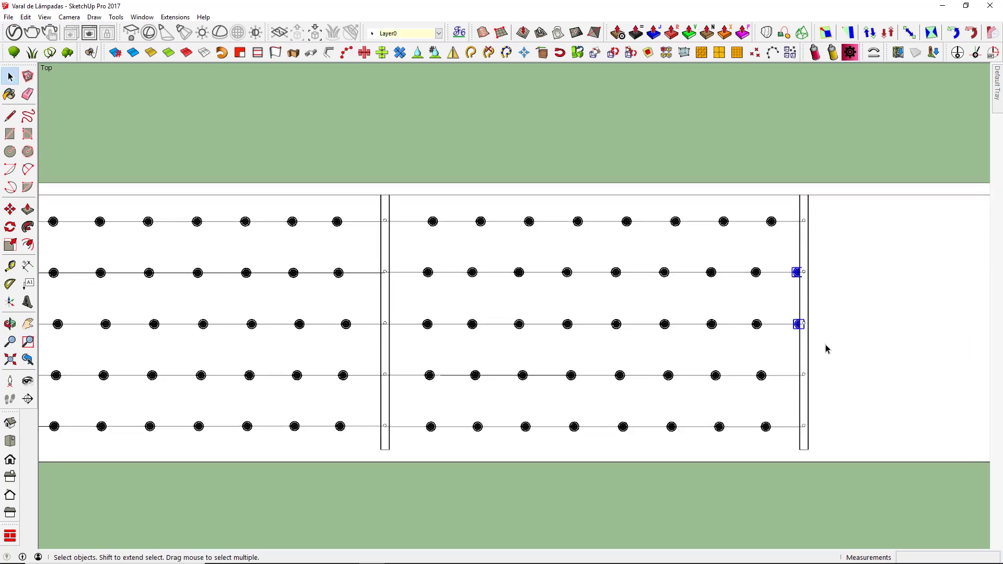
{"action": "left_click", "coordinate": [852, 324]}
- Zoom out and start dragging a selection box over all the lamps
{"action": "scroll", "coordinate": [852, 314], "scroll_direction": "down", "scroll_amount": 1}
{"action": "scroll", "coordinate": [852, 307], "scroll_direction": "down", "scroll_amount": 2}
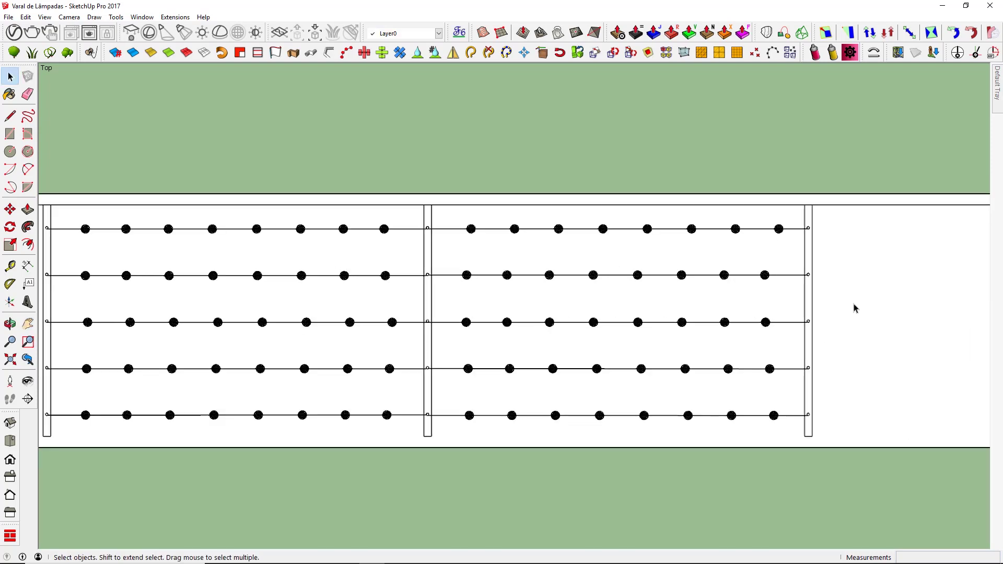
{"action": "scroll", "coordinate": [853, 308], "scroll_direction": "down", "scroll_amount": 2}
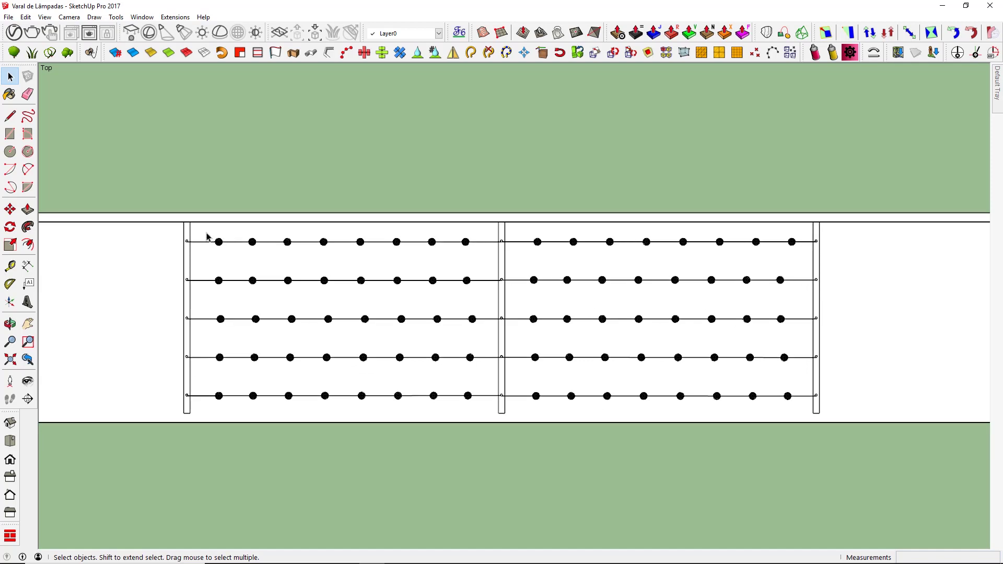
{"action": "left_click_drag", "start_coordinate": [203, 232], "coordinate": [621, 426]}
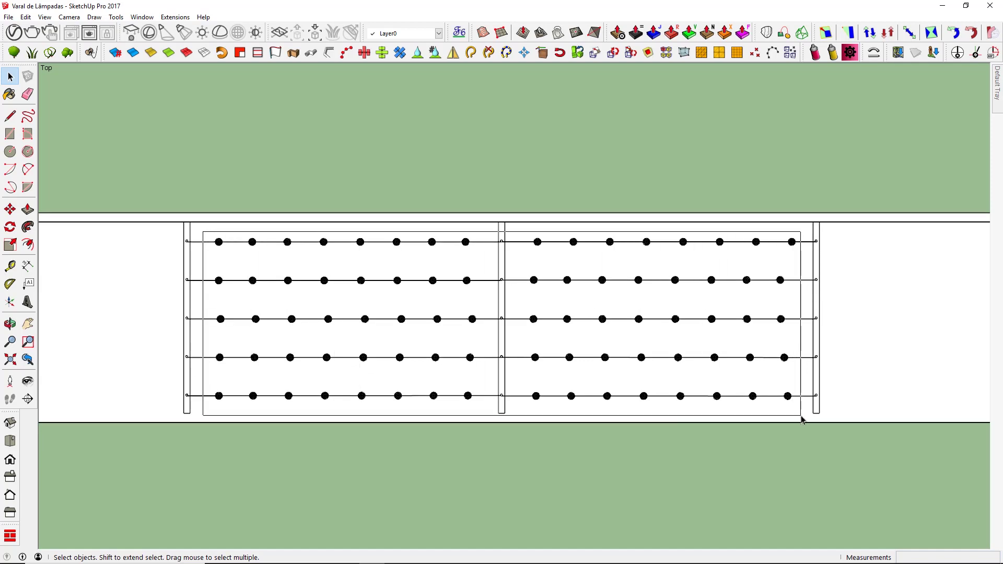
- Select all lamps and open Chris Fullmer's Scale and Rotate Randomly settings
{"action": "left_click_drag", "start_coordinate": [621, 426], "coordinate": [806, 417]}
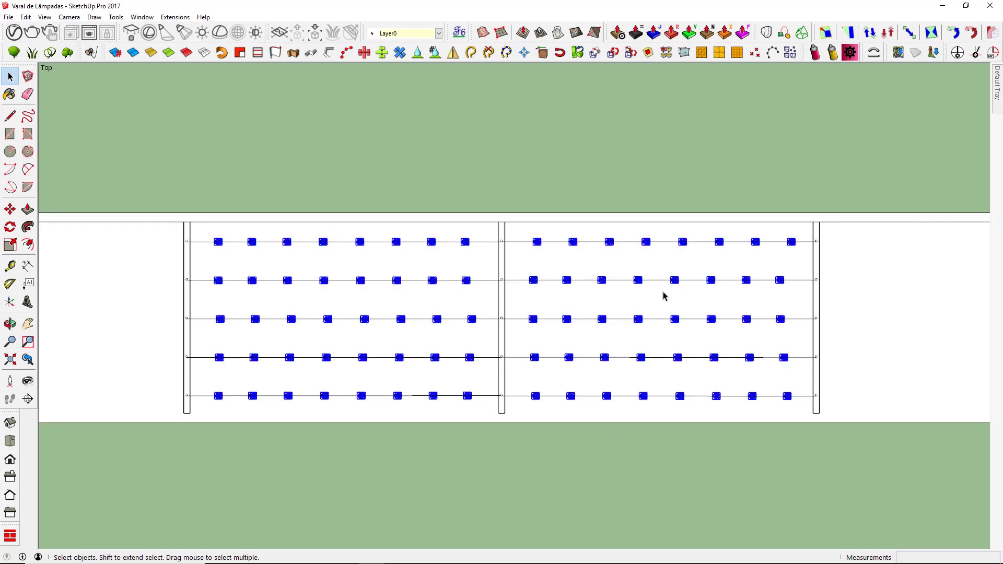
{"action": "left_click", "coordinate": [172, 22]}
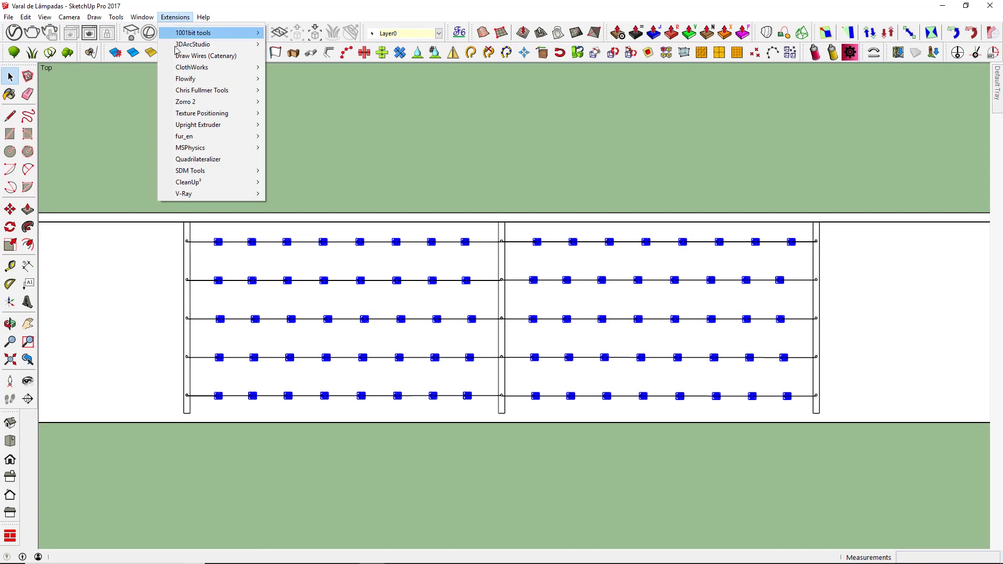
{"action": "mouse_move", "coordinate": [202, 90]}
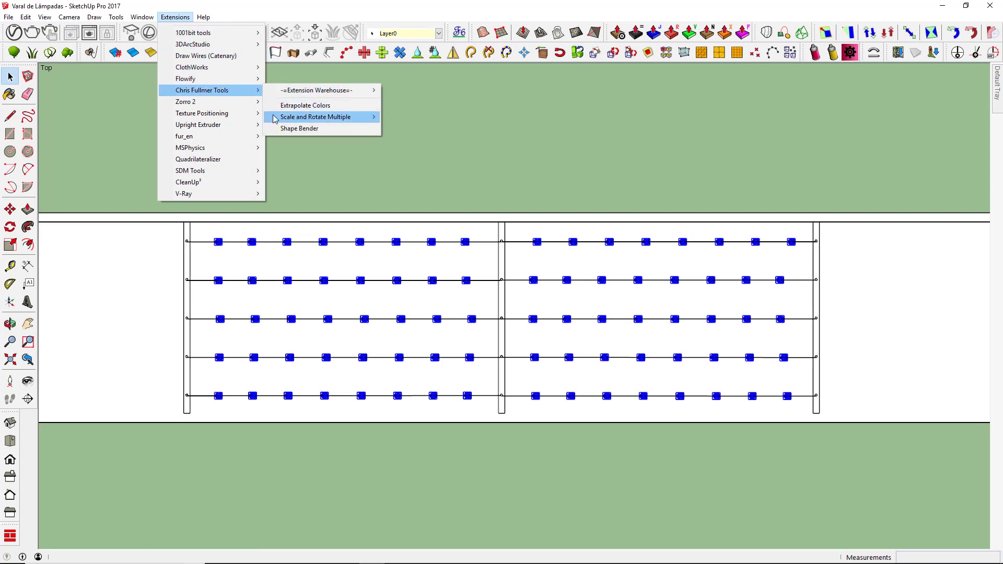
{"action": "mouse_move", "coordinate": [315, 116]}
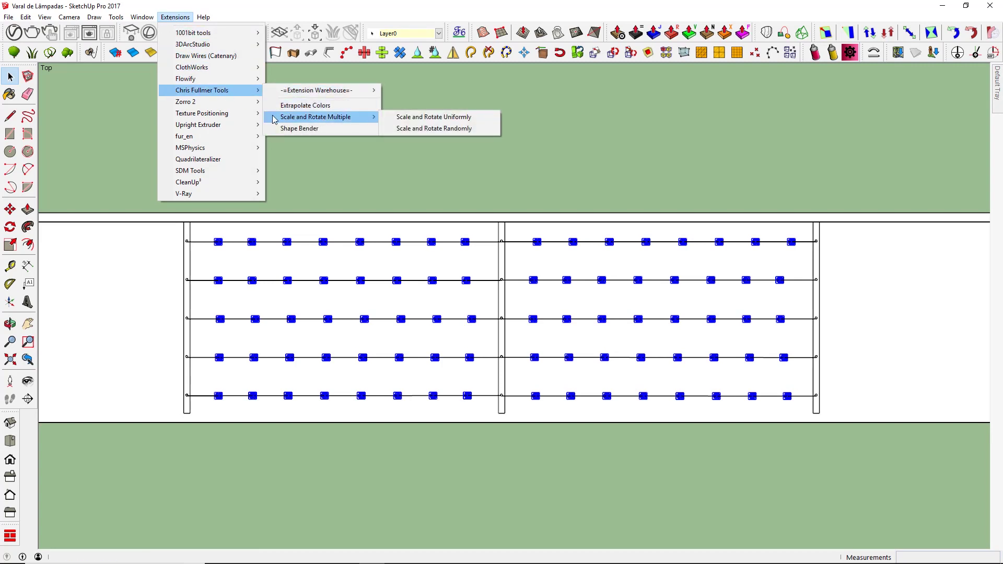
{"action": "left_click", "coordinate": [395, 128]}
{"action": "left_click_drag", "start_coordinate": [483, 227], "coordinate": [689, 121]}
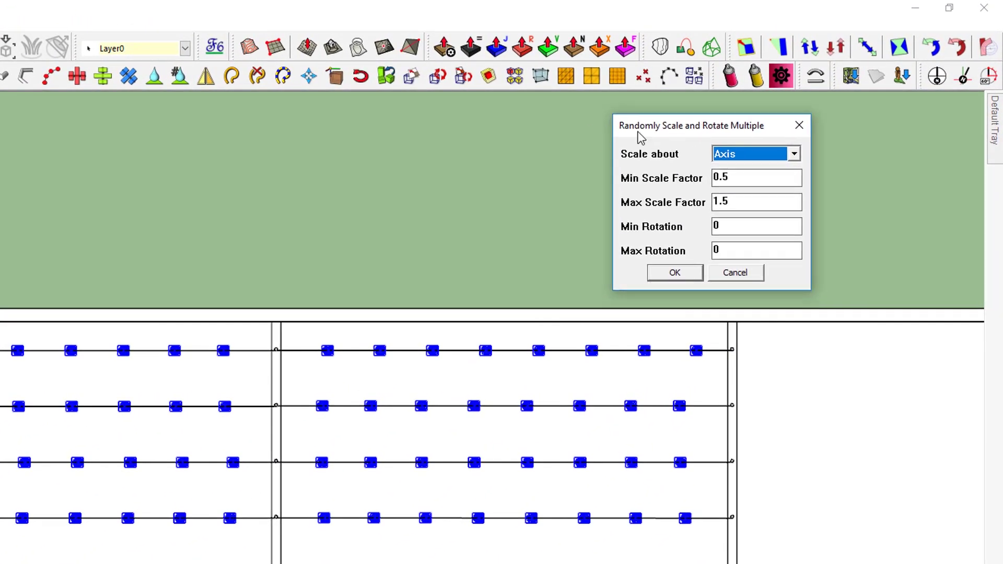
{"action": "left_click_drag", "start_coordinate": [665, 128], "coordinate": [694, 132]}
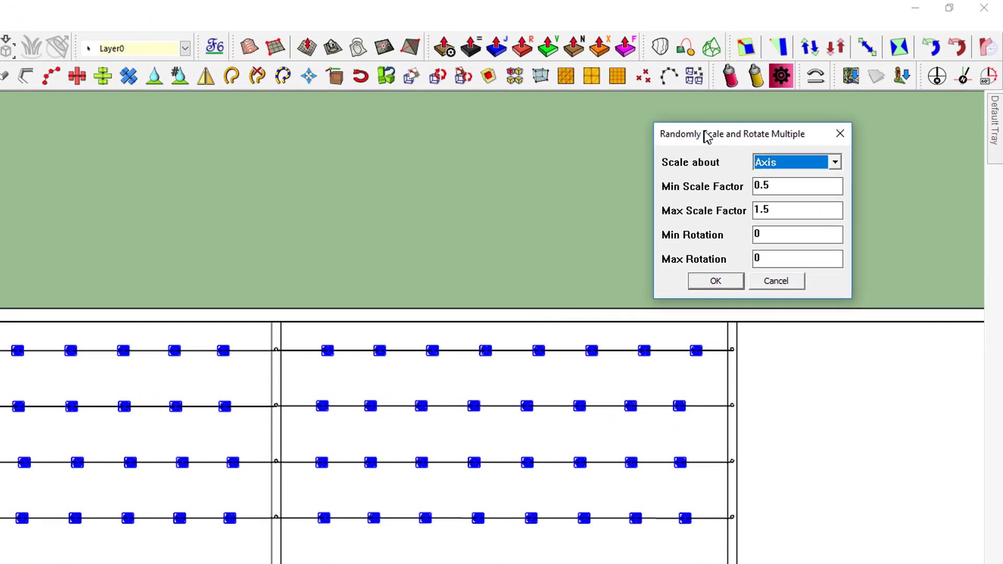
- Set the scale factor range to 1–1 and rotation range to 30–300 degrees
{"action": "left_click", "coordinate": [775, 180]}
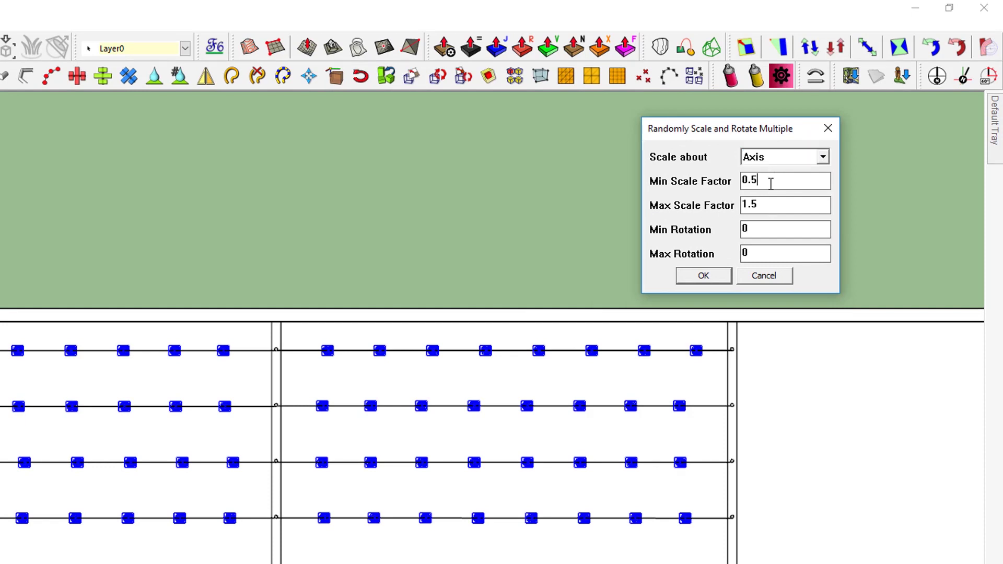
{"action": "left_click_drag", "start_coordinate": [771, 181], "coordinate": [704, 175]}
{"action": "left_click", "coordinate": [792, 186]}
{"action": "left_click_drag", "start_coordinate": [778, 205], "coordinate": [669, 197]}
{"action": "type", "text": "1"}
{"action": "left_click_drag", "start_coordinate": [777, 180], "coordinate": [687, 192]}
{"action": "type", "text": "1"}
{"action": "left_click", "coordinate": [745, 229]}
{"action": "left_click_drag", "start_coordinate": [782, 236], "coordinate": [705, 233]}
{"action": "type", "text": "30"}
{"action": "key", "text": "Tab"}
{"action": "type", "text": "300"}
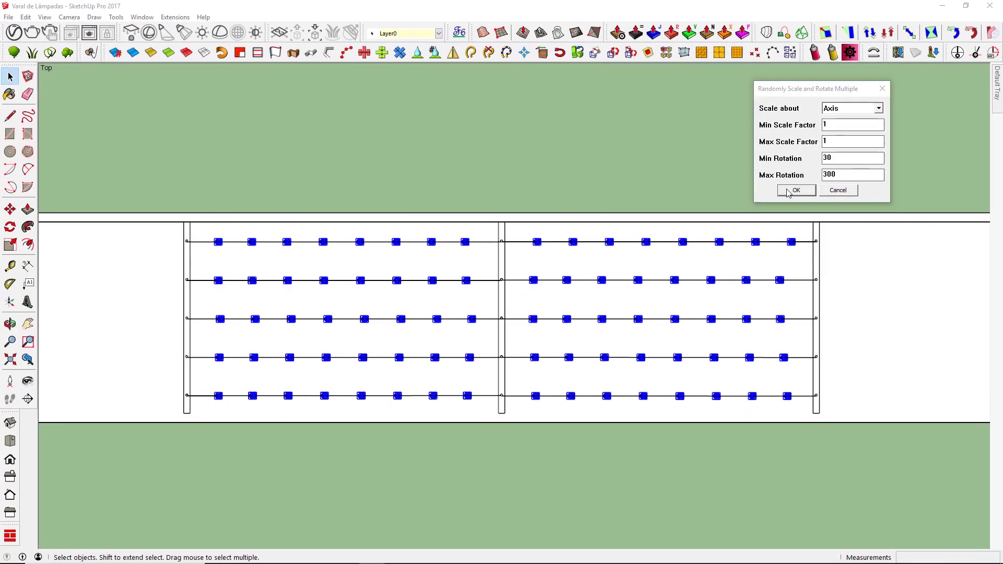
- Apply the 30–300 random rotation and tilt the view from Top into perspective
{"action": "left_click", "coordinate": [796, 190]}
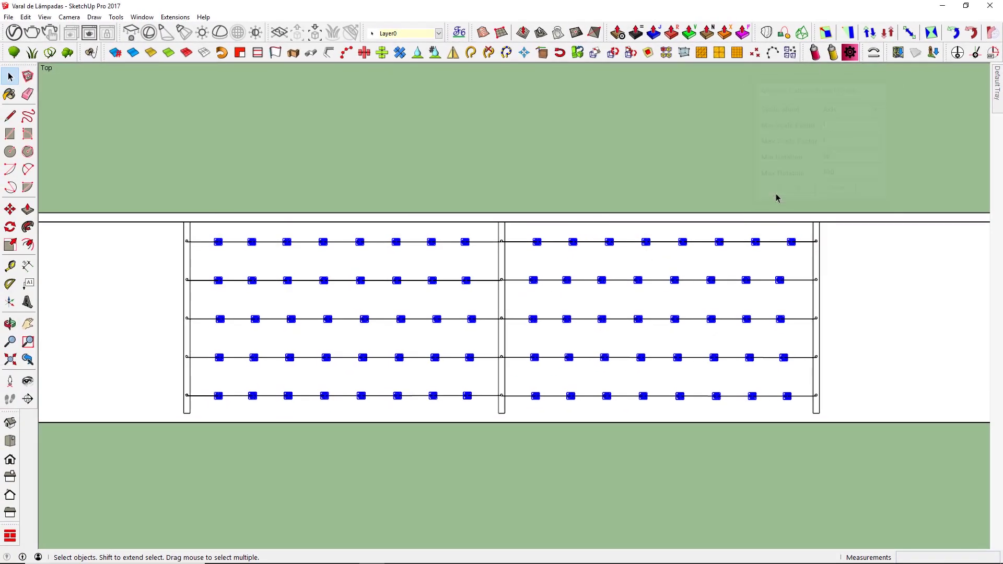
{"action": "middle_click", "coordinate": [691, 196]}
{"action": "middle_click_drag", "start_coordinate": [690, 196], "coordinate": [770, 96]}
{"action": "scroll", "coordinate": [622, 262], "scroll_direction": "up", "scroll_amount": 1}
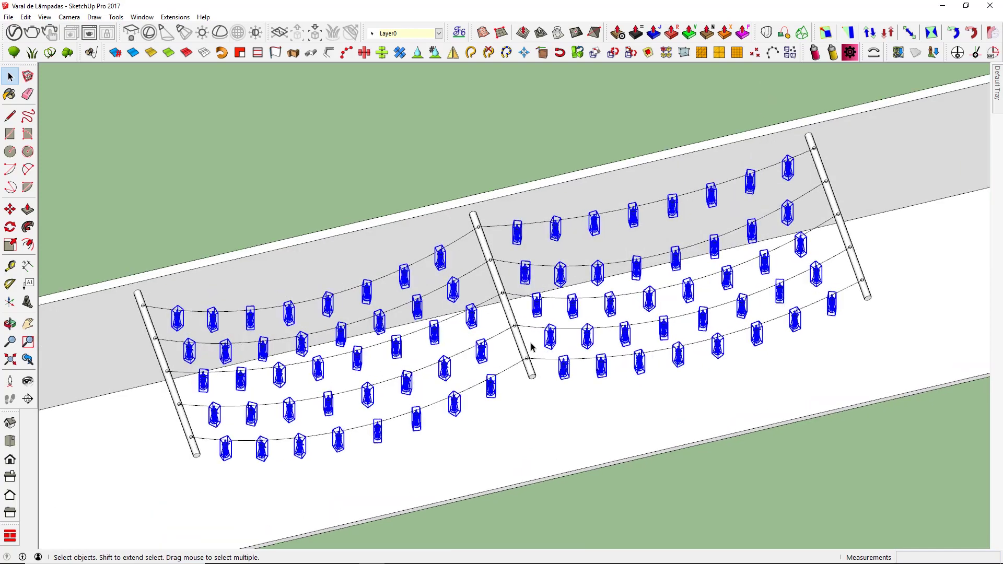
{"action": "scroll", "coordinate": [621, 261], "scroll_direction": "up", "scroll_amount": 3}
{"action": "scroll", "coordinate": [621, 261], "scroll_direction": "up", "scroll_amount": 2}
- Deselect the lamps and orbit and zoom to inspect the rotated lamp strings
{"action": "middle_click_drag", "start_coordinate": [622, 261], "coordinate": [737, 444]}
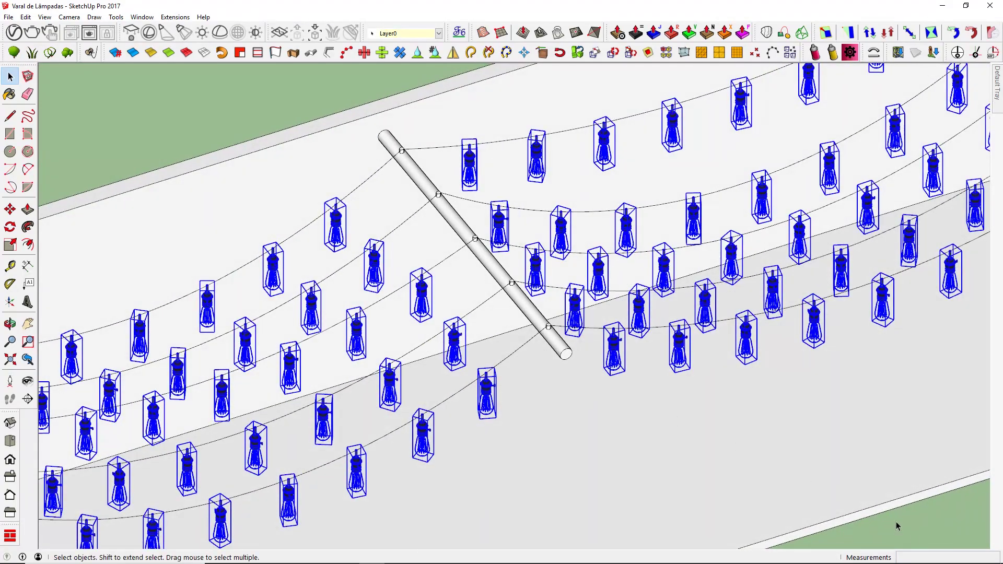
{"action": "left_click", "coordinate": [637, 368]}
{"action": "scroll", "coordinate": [619, 355], "scroll_direction": "up", "scroll_amount": 2}
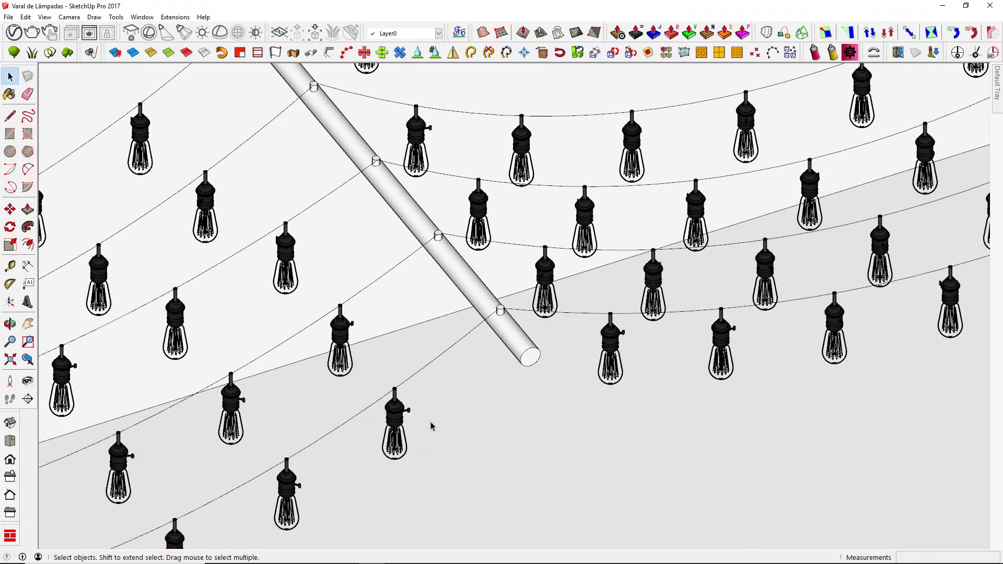
{"action": "scroll", "coordinate": [215, 331], "scroll_direction": "down", "scroll_amount": 1}
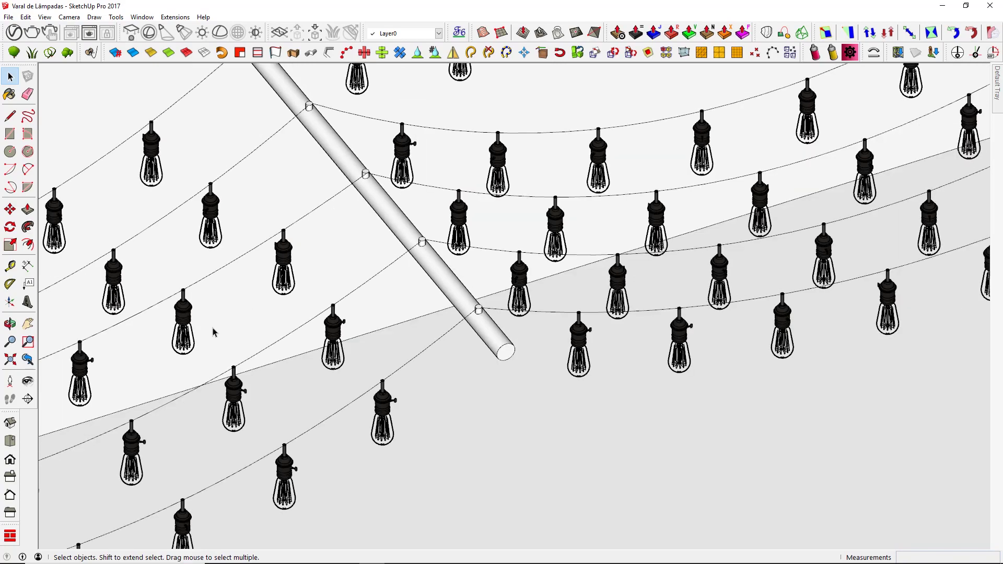
{"action": "middle_click_drag", "start_coordinate": [215, 331], "coordinate": [471, 289]}
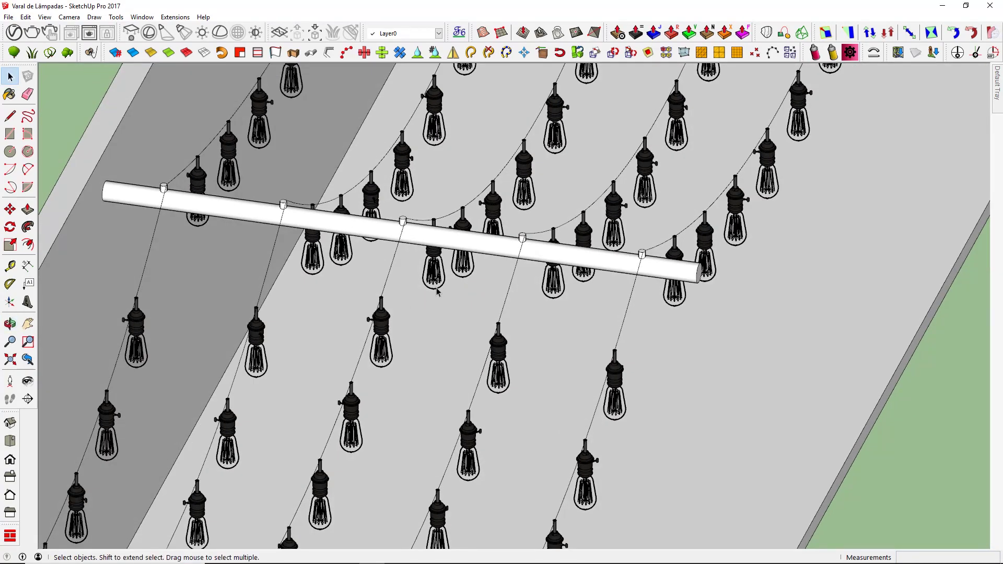
{"action": "scroll", "coordinate": [438, 292], "scroll_direction": "down", "scroll_amount": 3}
{"action": "scroll", "coordinate": [558, 254], "scroll_direction": "down", "scroll_amount": 1}
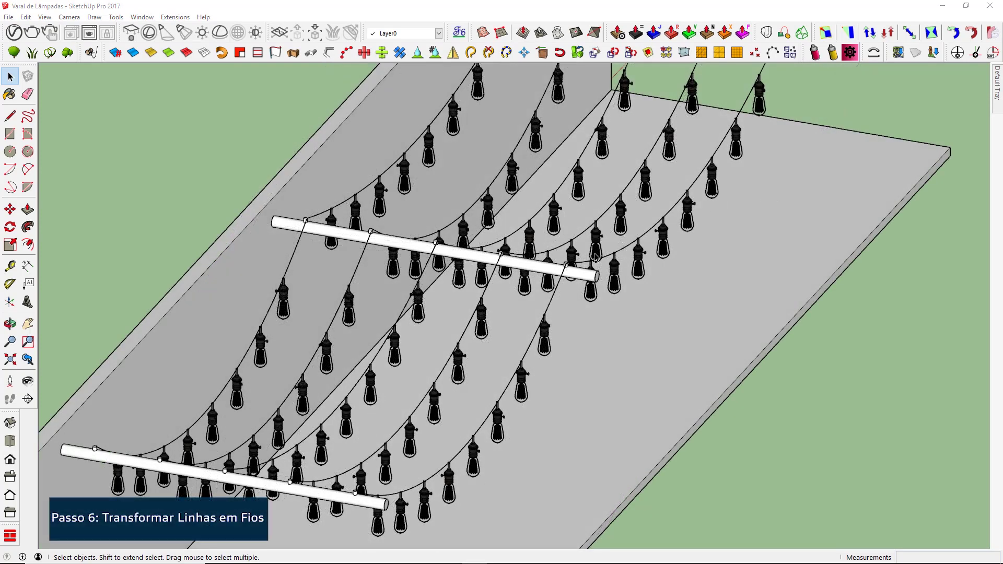
- Add each sagging wire between the near and middle bars to the selection, left to right
{"action": "left_click", "coordinate": [556, 293]}
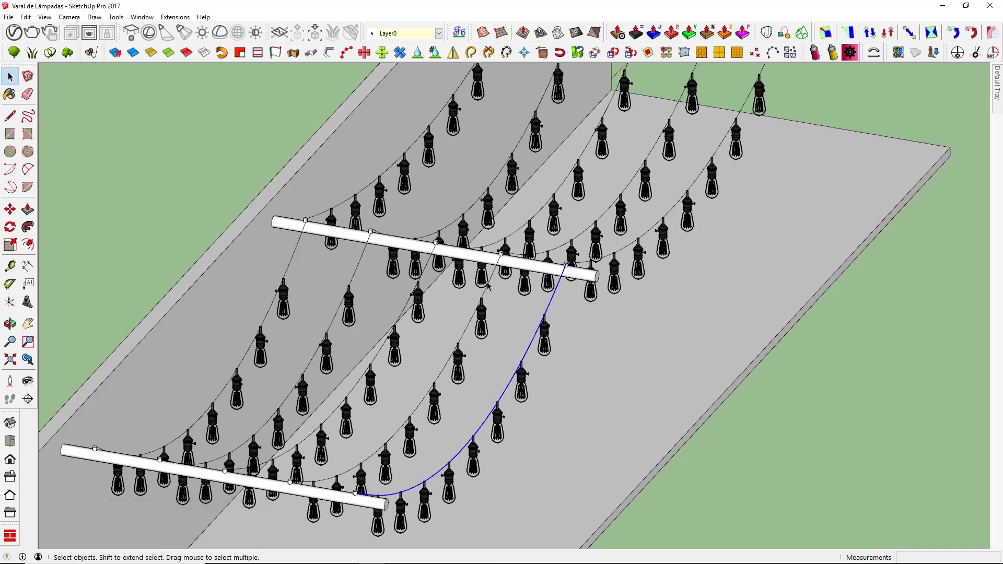
{"action": "left_click", "coordinate": [488, 285]}
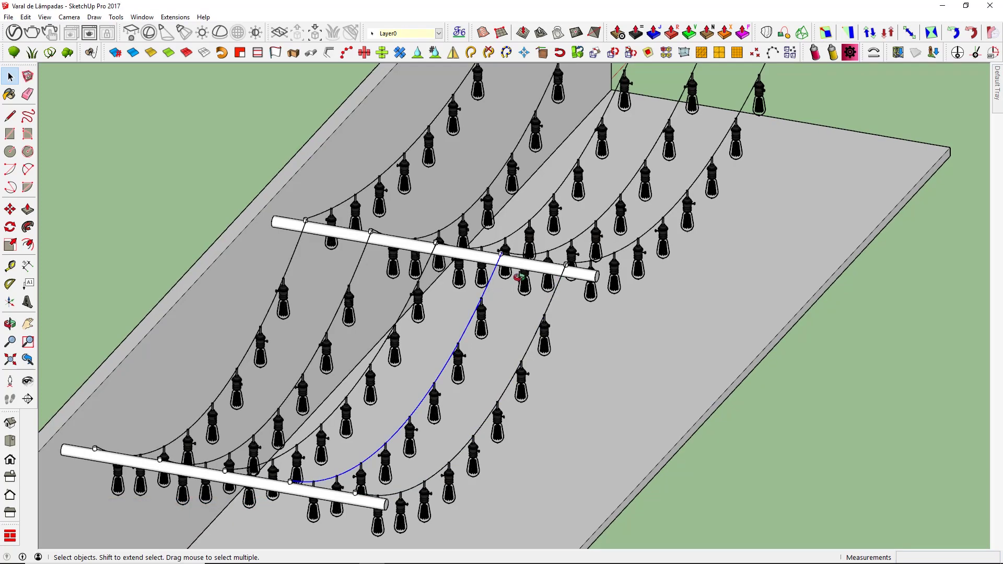
{"action": "left_click", "coordinate": [555, 293], "text": "ctrl"}
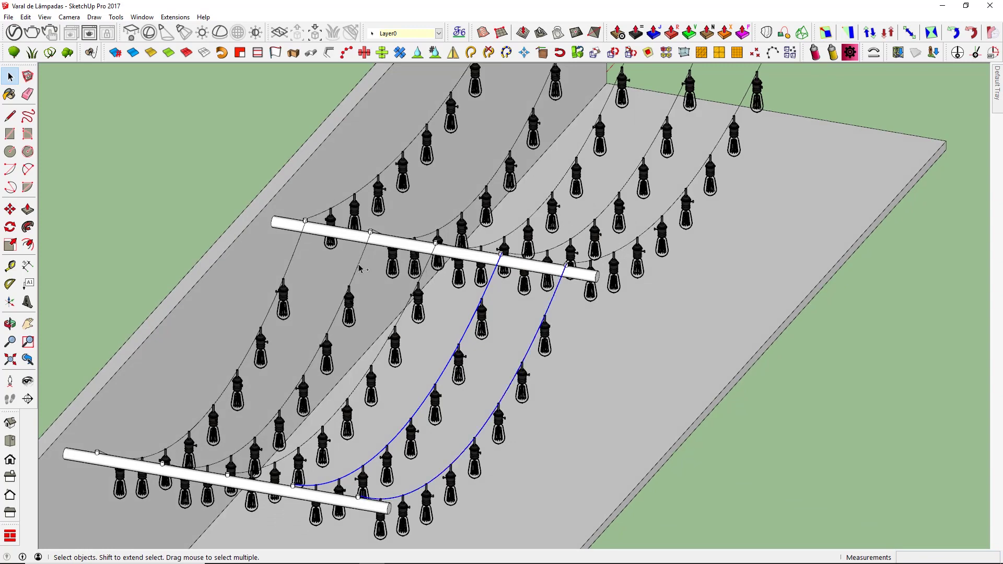
{"action": "left_click", "coordinate": [359, 267], "text": "ctrl"}
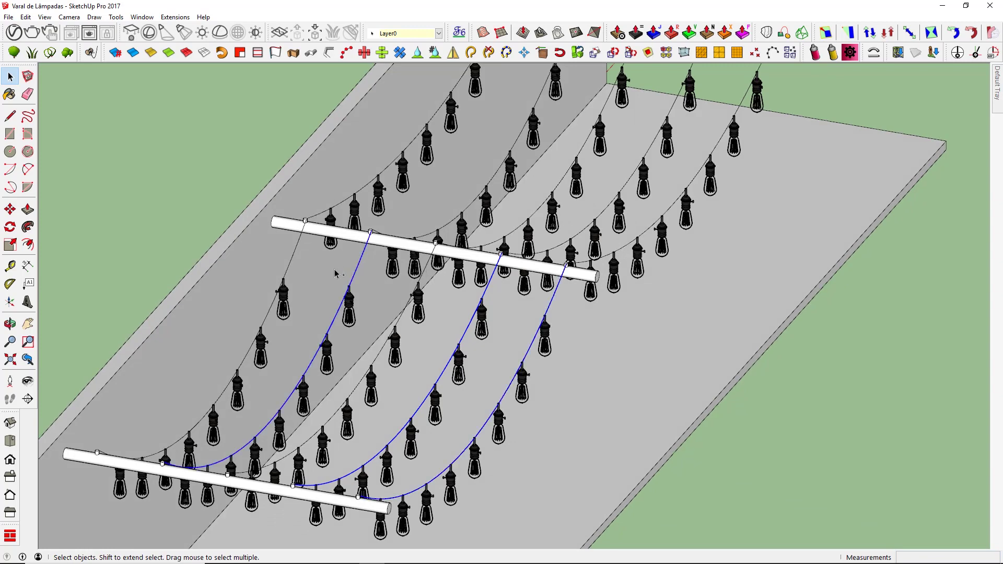
{"action": "left_click", "coordinate": [286, 265], "text": "ctrl"}
{"action": "left_click", "coordinate": [340, 210], "text": "ctrl"}
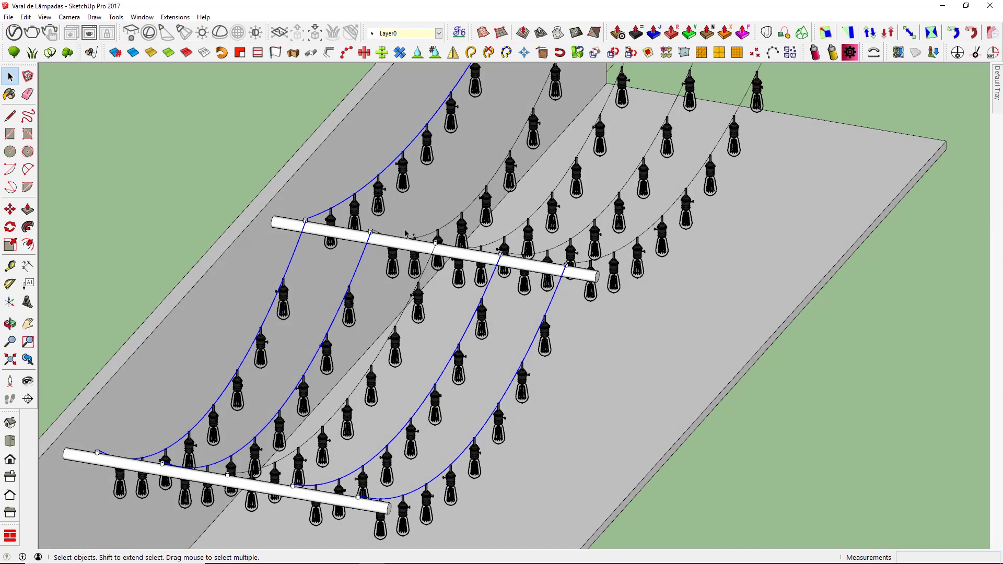
{"action": "left_click", "coordinate": [439, 240], "text": "ctrl"}
{"action": "left_click", "coordinate": [497, 245], "text": "ctrl"}
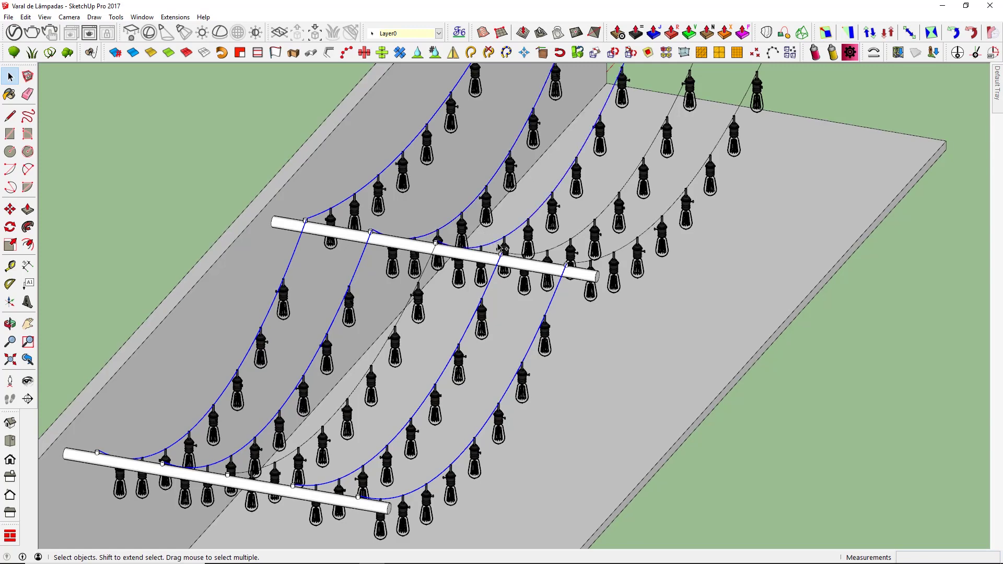
{"action": "left_click", "coordinate": [560, 254], "text": "ctrl"}
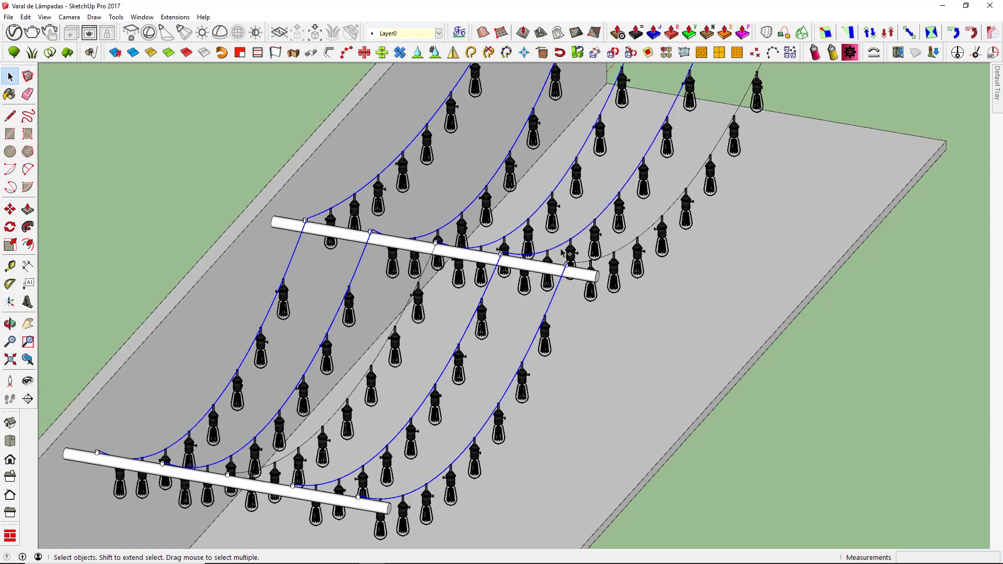
{"action": "left_click", "coordinate": [610, 246], "text": "ctrl"}
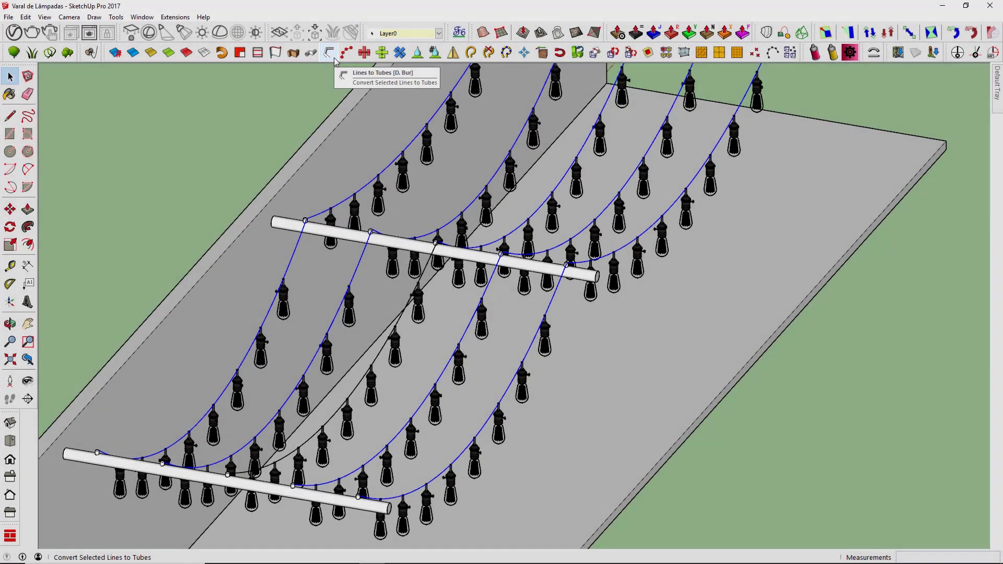
- Convert the selected wires to tubes with Lines to Tubes at diameter ,01
{"action": "left_click", "coordinate": [329, 53]}
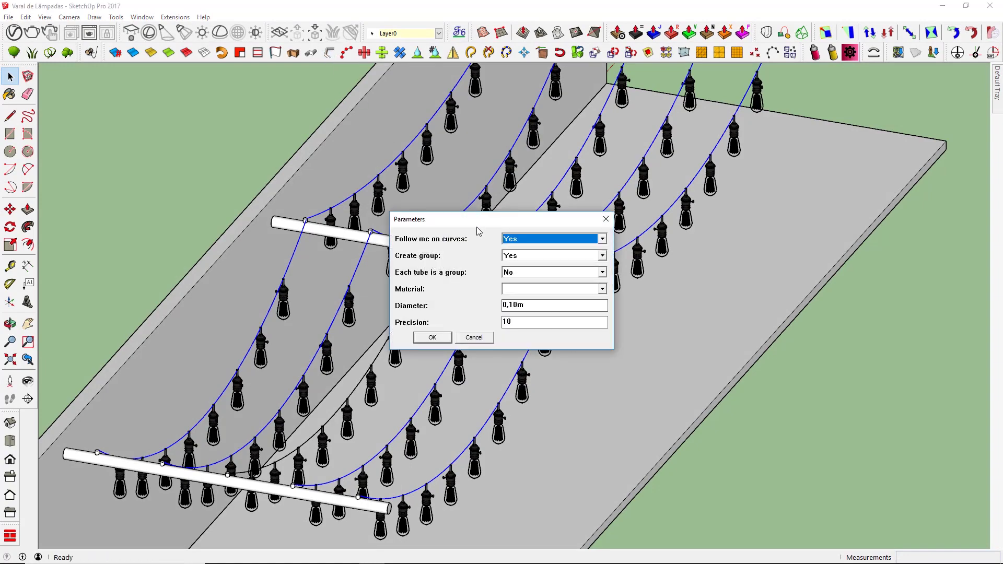
{"action": "left_click_drag", "start_coordinate": [477, 219], "coordinate": [755, 215]}
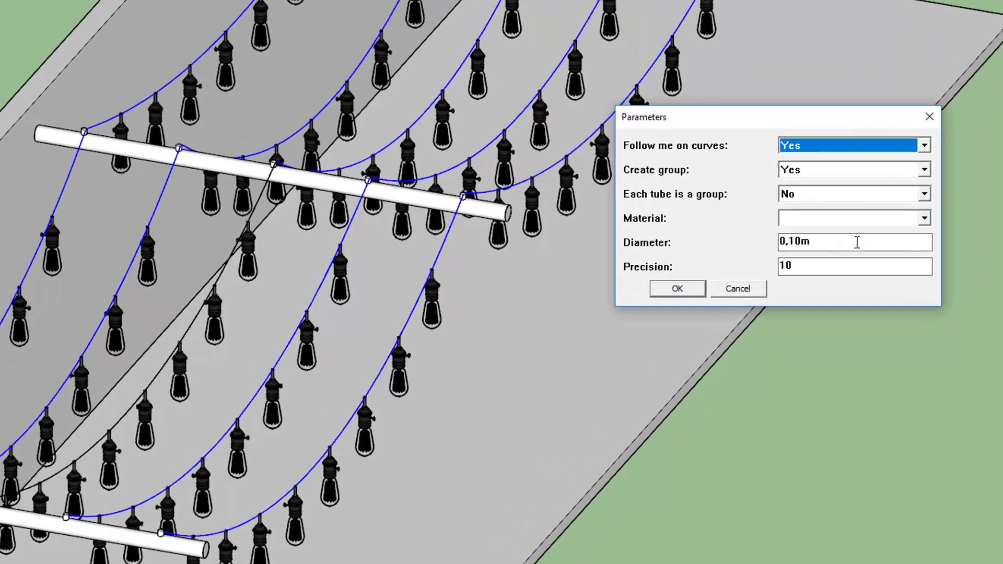
{"action": "left_click", "coordinate": [794, 285]}
{"action": "left_click_drag", "start_coordinate": [838, 282], "coordinate": [727, 285]}
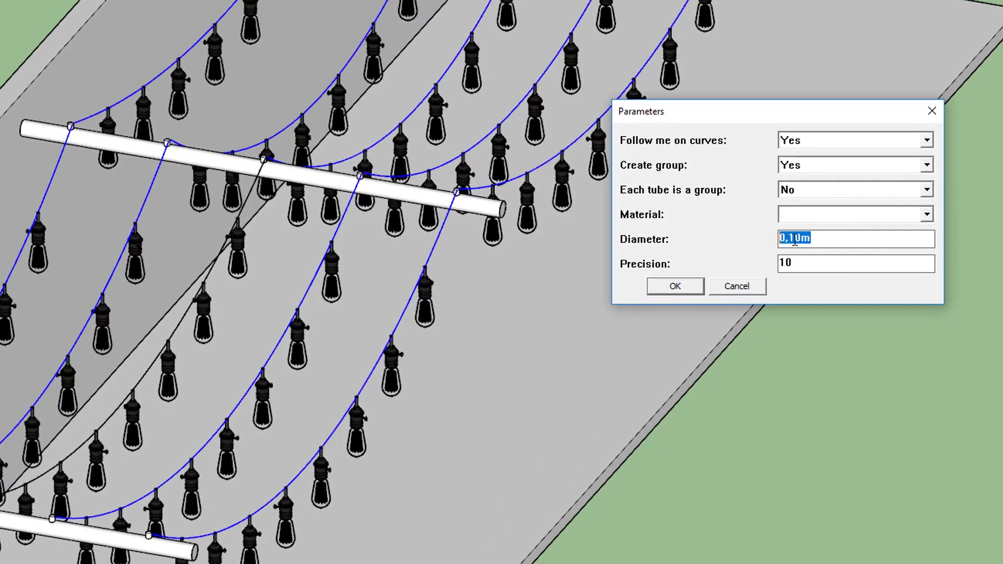
{"action": "left_click", "coordinate": [837, 242]}
{"action": "left_click_drag", "start_coordinate": [812, 264], "coordinate": [747, 263]}
{"action": "left_click", "coordinate": [813, 263]}
{"action": "left_click", "coordinate": [818, 264]}
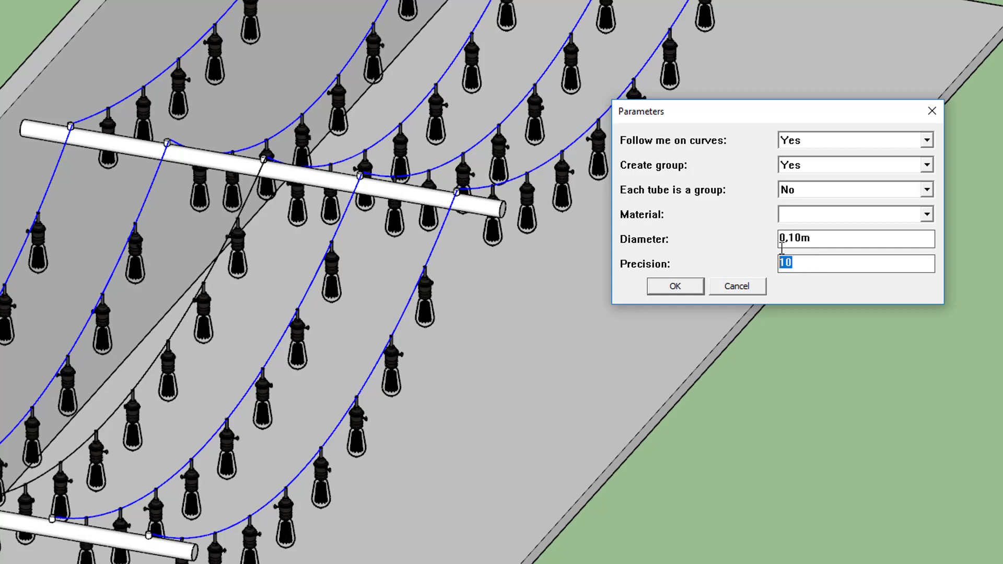
{"action": "left_click", "coordinate": [820, 261]}
{"action": "left_click_drag", "start_coordinate": [820, 239], "coordinate": [766, 236]}
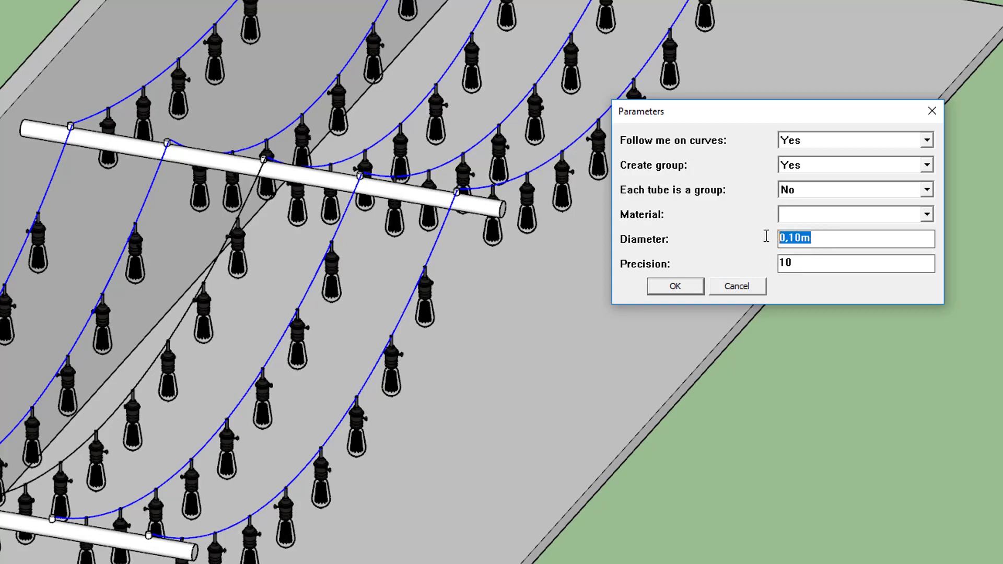
{"action": "type", "text": ",0"}
{"action": "type", "text": "1"}
{"action": "left_click", "coordinate": [678, 290]}
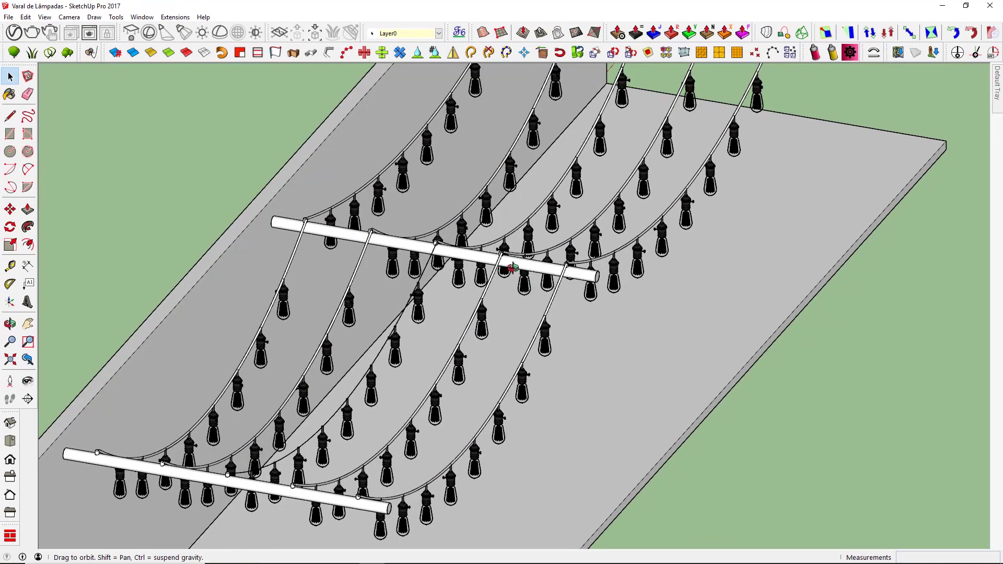
- Zoom in and select the remaining wires between the other pair of bars
{"action": "middle_click_drag", "start_coordinate": [510, 263], "coordinate": [488, 256]}
{"action": "scroll", "coordinate": [488, 257], "scroll_direction": "up", "scroll_amount": 2}
{"action": "scroll", "coordinate": [496, 261], "scroll_direction": "up", "scroll_amount": 2}
{"action": "scroll", "coordinate": [507, 267], "scroll_direction": "up", "scroll_amount": 2}
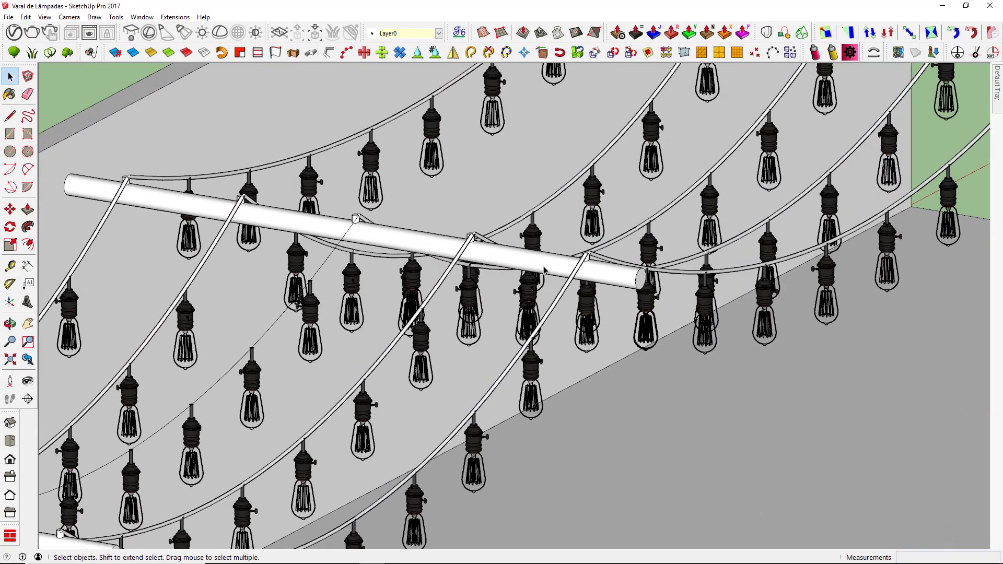
{"action": "scroll", "coordinate": [518, 273], "scroll_direction": "up", "scroll_amount": 2}
{"action": "scroll", "coordinate": [518, 273], "scroll_direction": "down", "scroll_amount": 3}
{"action": "key", "text": "space"}
{"action": "scroll", "coordinate": [599, 273], "scroll_direction": "down", "scroll_amount": 2}
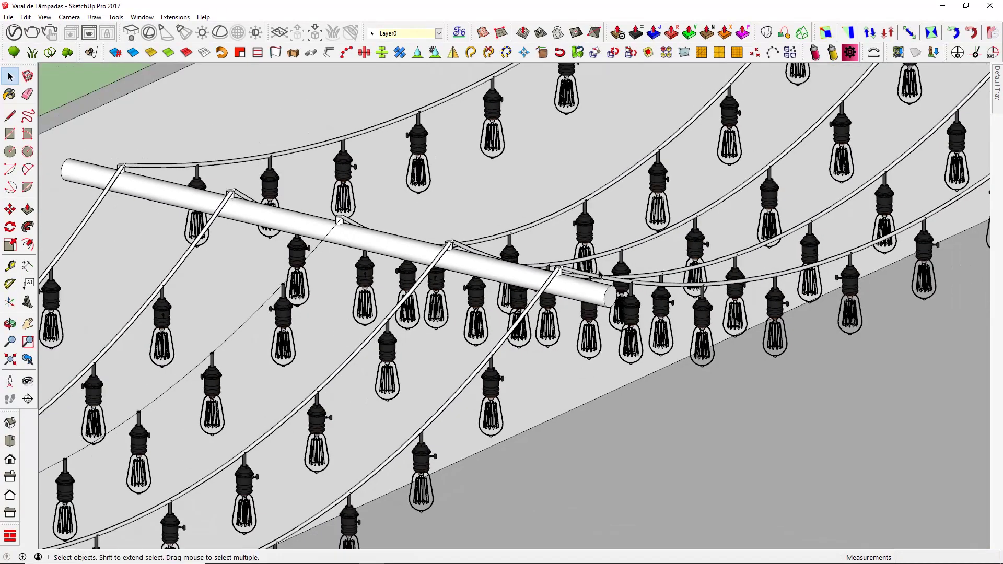
{"action": "scroll", "coordinate": [600, 274], "scroll_direction": "down", "scroll_amount": 2}
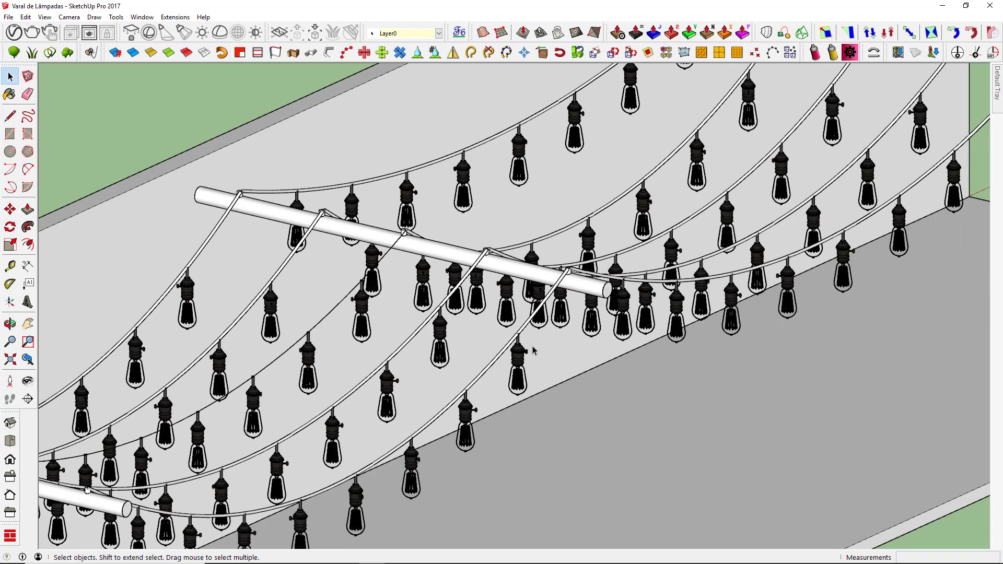
{"action": "scroll", "coordinate": [504, 317], "scroll_direction": "down", "scroll_amount": 1}
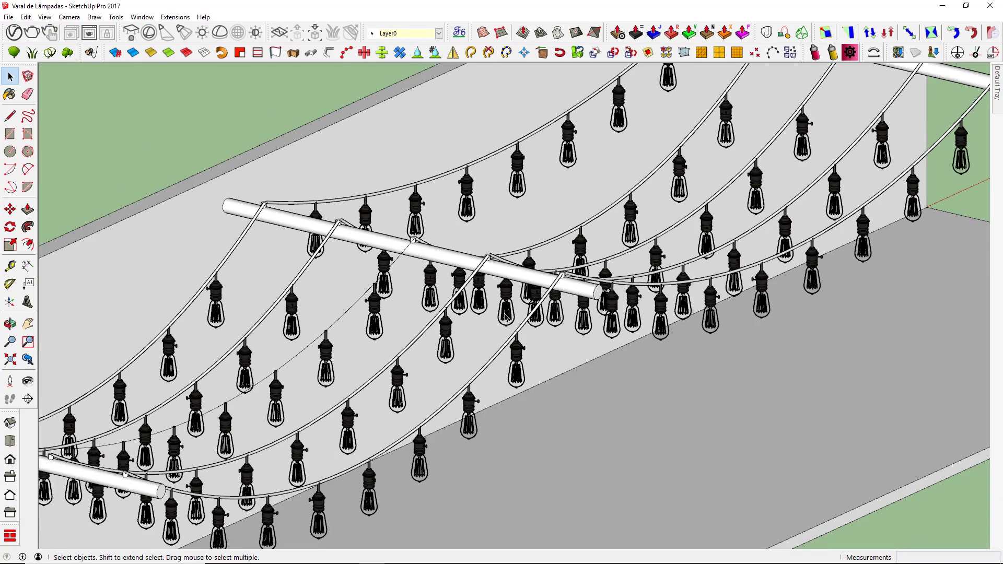
{"action": "left_click", "coordinate": [505, 317]}
{"action": "scroll", "coordinate": [560, 271], "scroll_direction": "down", "scroll_amount": 2}
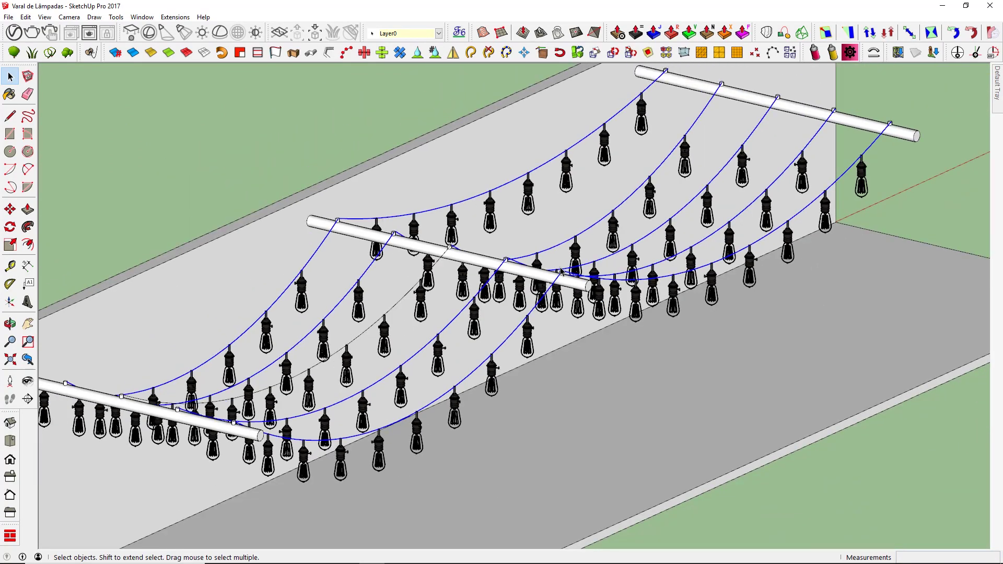
- Convert the selected wires to tubes with a 0,005 diameter
{"action": "left_click", "coordinate": [330, 51]}
{"action": "left_click_drag", "start_coordinate": [524, 305], "coordinate": [514, 304]}
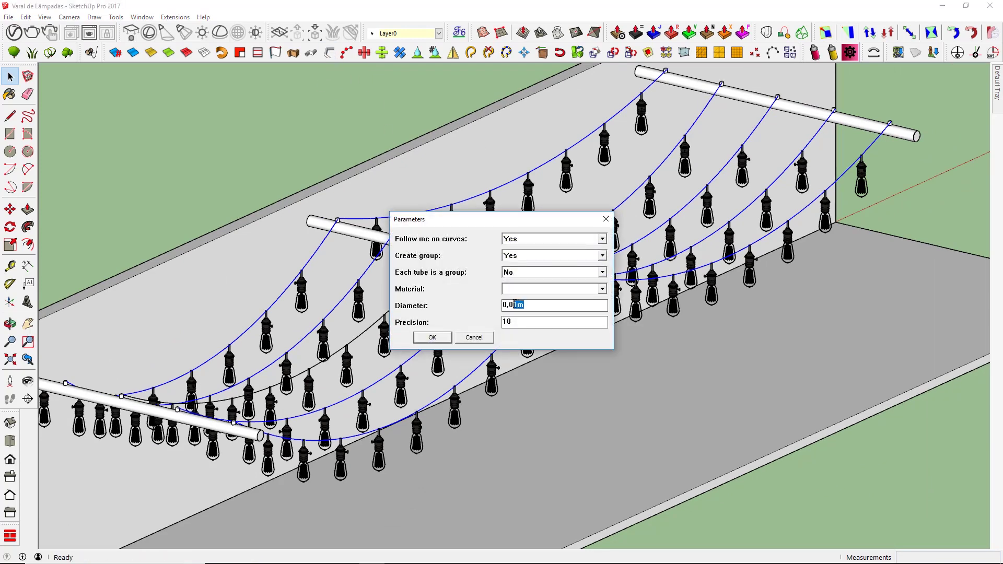
{"action": "type", "text": "05"}
{"action": "key", "text": "Return"}
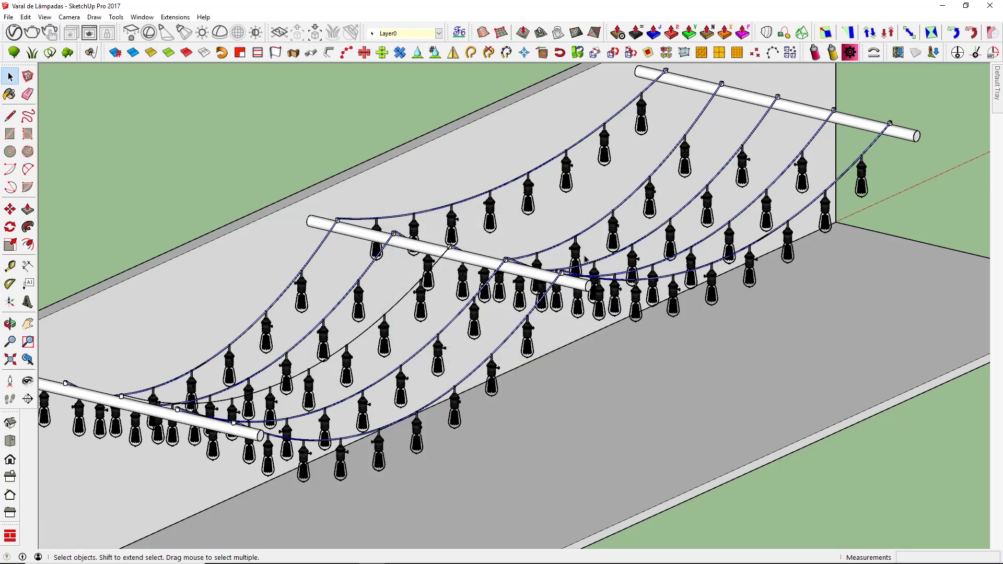
{"action": "mouse_move", "coordinate": [642, 286]}
{"action": "middle_mouse_down"}
{"action": "mouse_move", "coordinate": [646, 230]}
{"action": "mouse_move", "coordinate": [732, 202]}
{"action": "middle_mouse_up"}
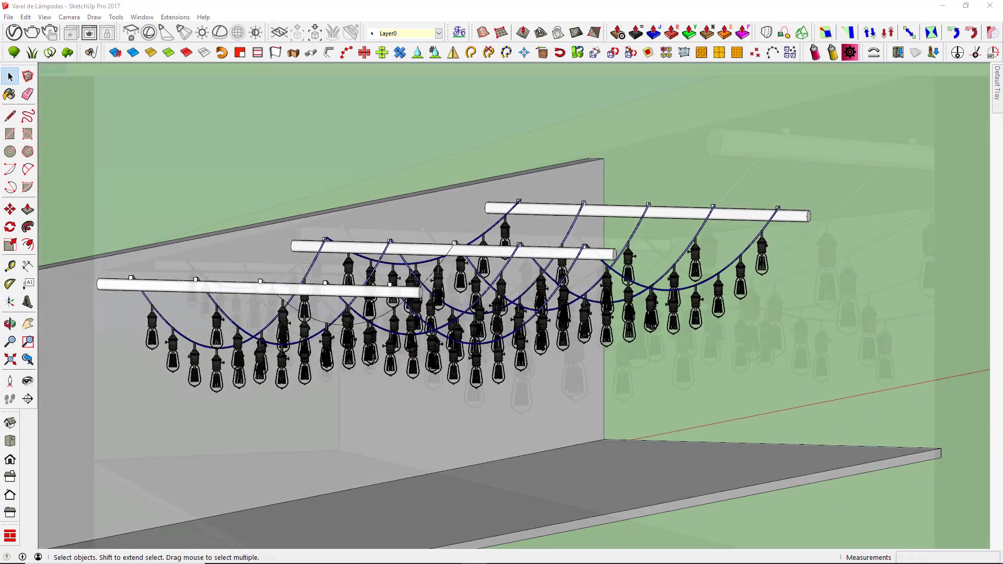
- Jump to the Scene 1 camera and narrow its field of view to 20.60°
{"action": "key", "text": "z"}
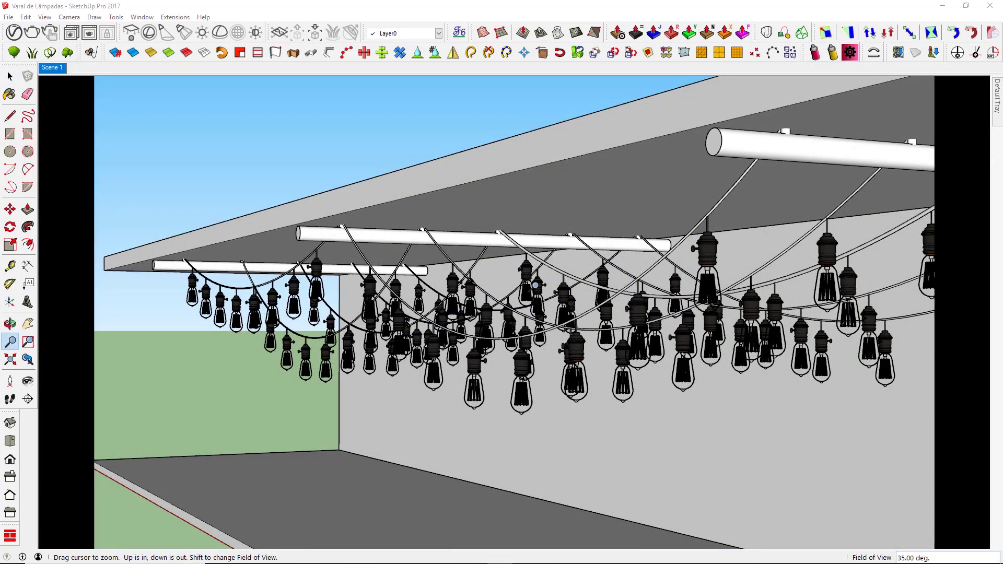
{"action": "left_click", "coordinate": [57, 72]}
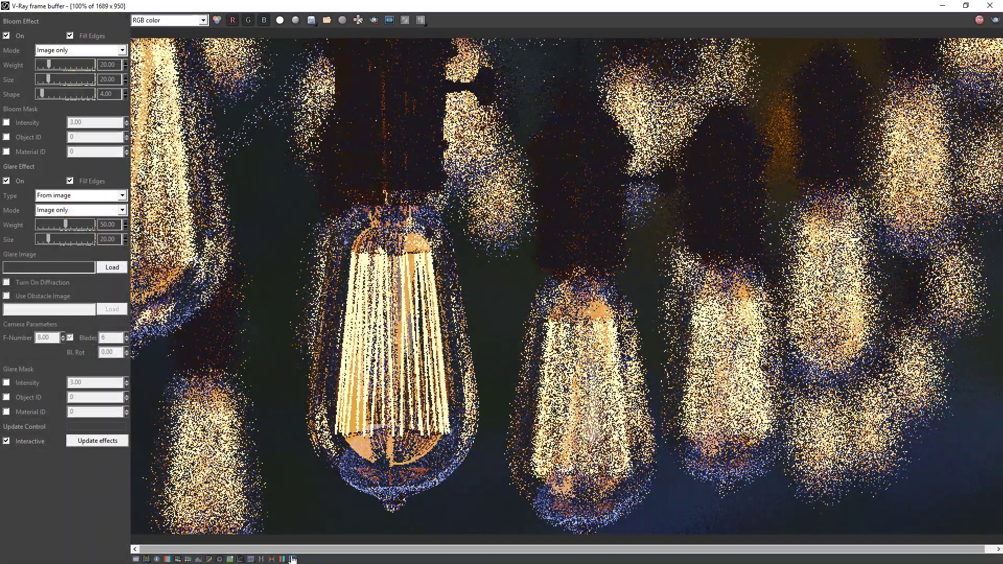
- Hide the V-Ray lens-effects panel and maximise the frame buffer window
{"action": "left_click", "coordinate": [292, 558]}
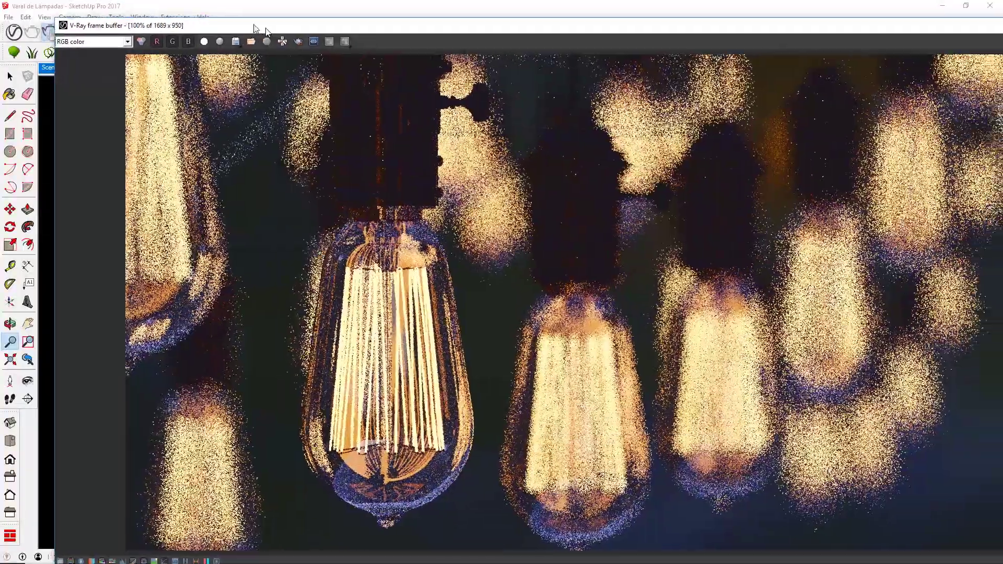
{"action": "left_click_drag", "start_coordinate": [337, 10], "coordinate": [252, 2]}
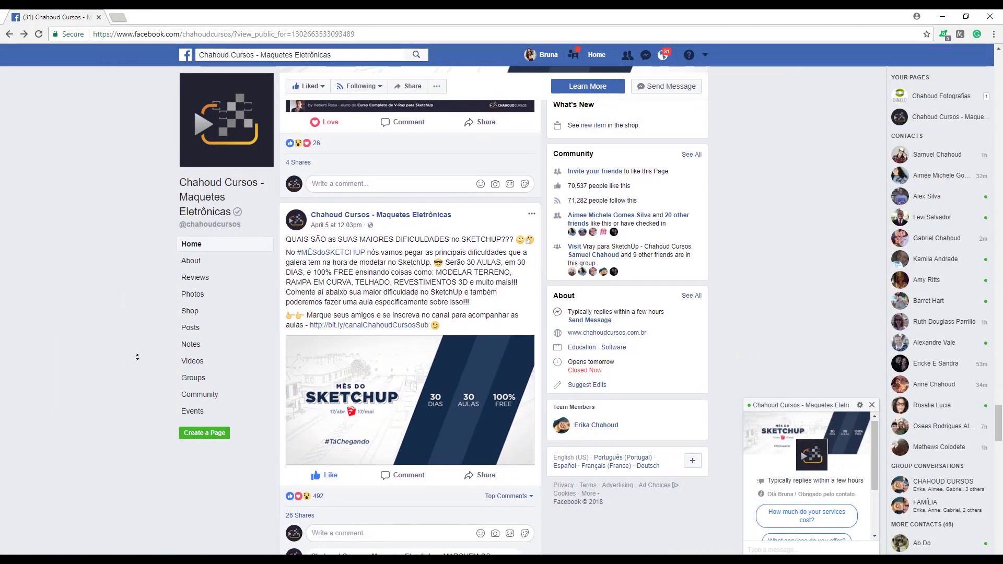
- Open the Mês do SKETCHUP post image in full theater view
{"action": "left_click_drag", "start_coordinate": [286, 236], "coordinate": [517, 235]}
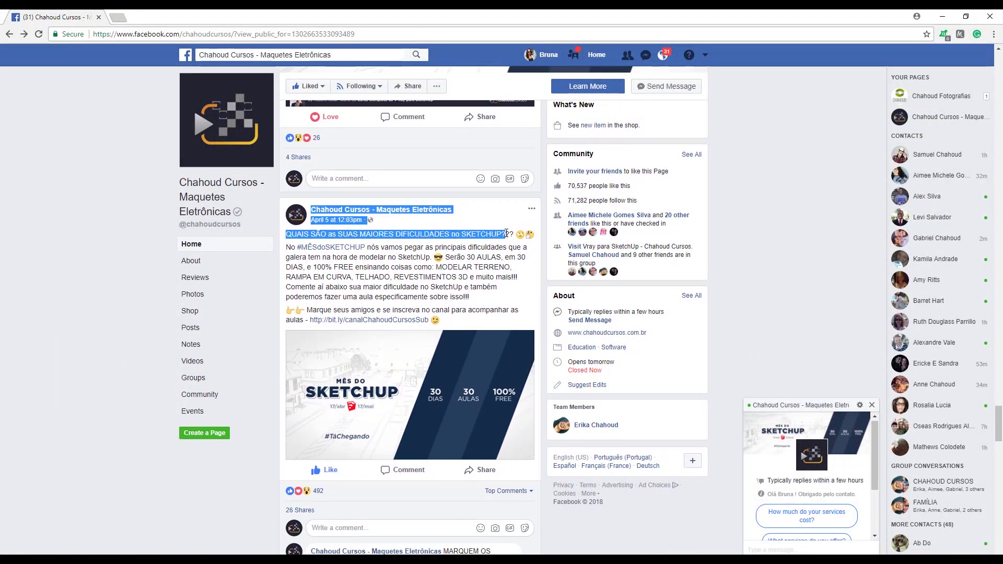
{"action": "left_click", "coordinate": [445, 364]}
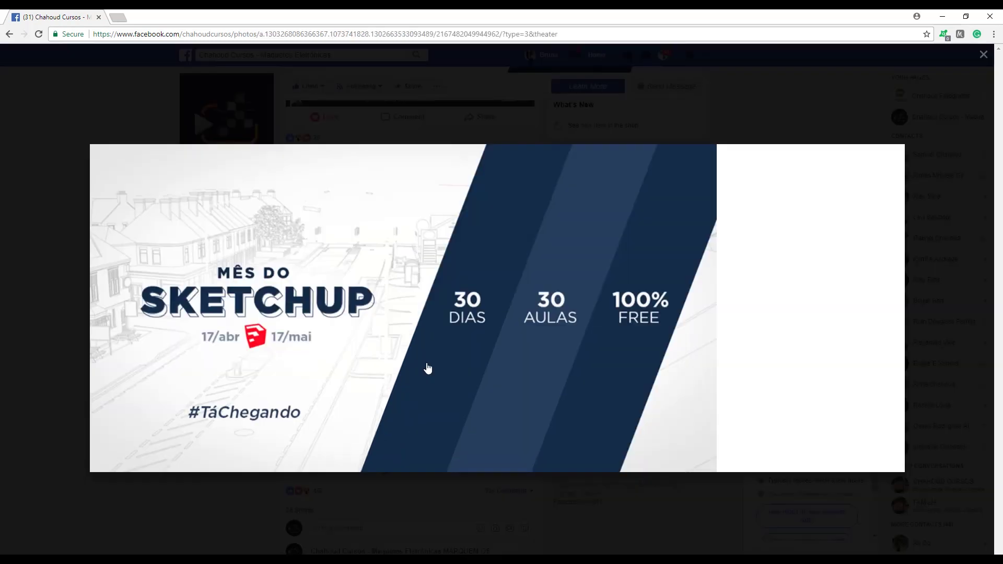
{"action": "scroll", "coordinate": [852, 334], "scroll_direction": "down", "scroll_amount": 2}
- Sort the post's comments by Most Recent and scroll through them
{"action": "left_click", "coordinate": [865, 341]}
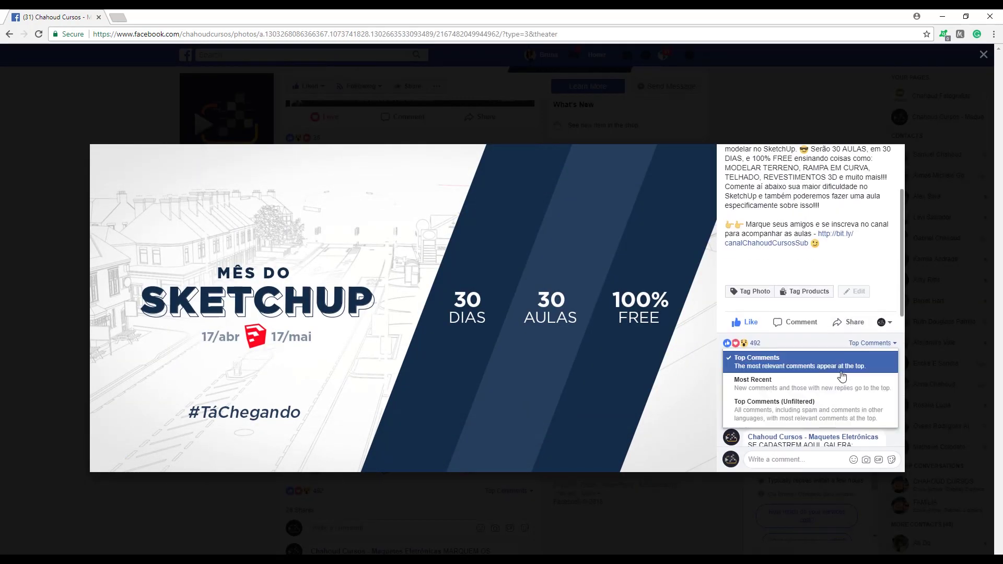
{"action": "left_click", "coordinate": [840, 377]}
{"action": "scroll", "coordinate": [834, 353], "scroll_direction": "down", "scroll_amount": 2}
{"action": "scroll", "coordinate": [832, 352], "scroll_direction": "down", "scroll_amount": 2}
{"action": "scroll", "coordinate": [830, 352], "scroll_direction": "down", "scroll_amount": 1}
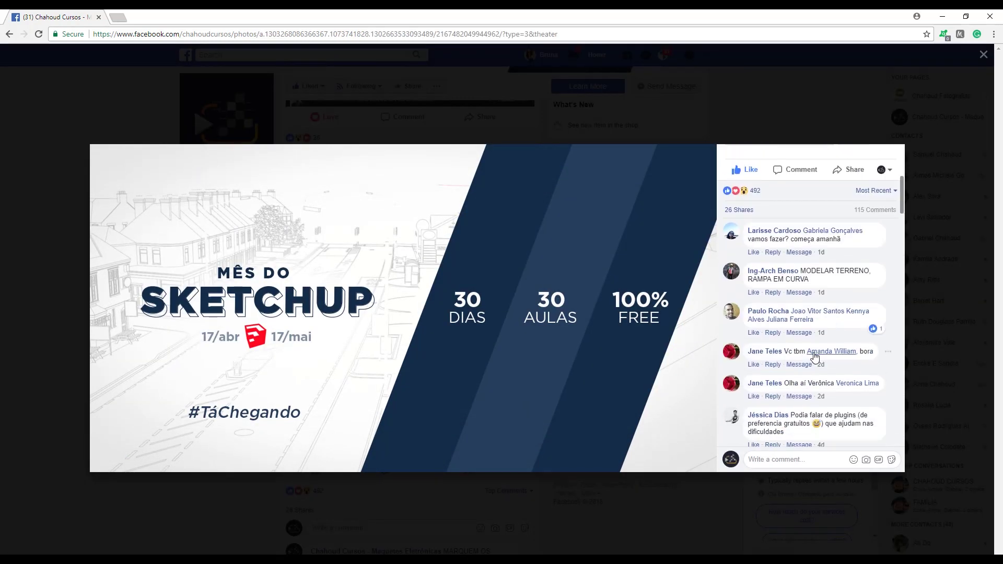
{"action": "scroll", "coordinate": [831, 352], "scroll_direction": "down", "scroll_amount": 1}
{"action": "left_click_drag", "start_coordinate": [810, 228], "coordinate": [801, 216]}
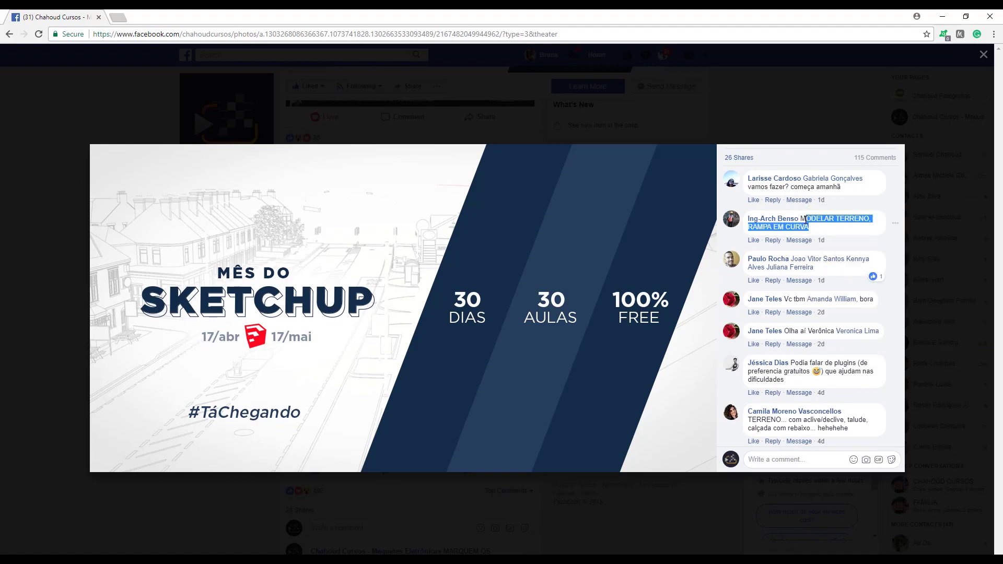
{"action": "scroll", "coordinate": [823, 273], "scroll_direction": "down", "scroll_amount": 1}
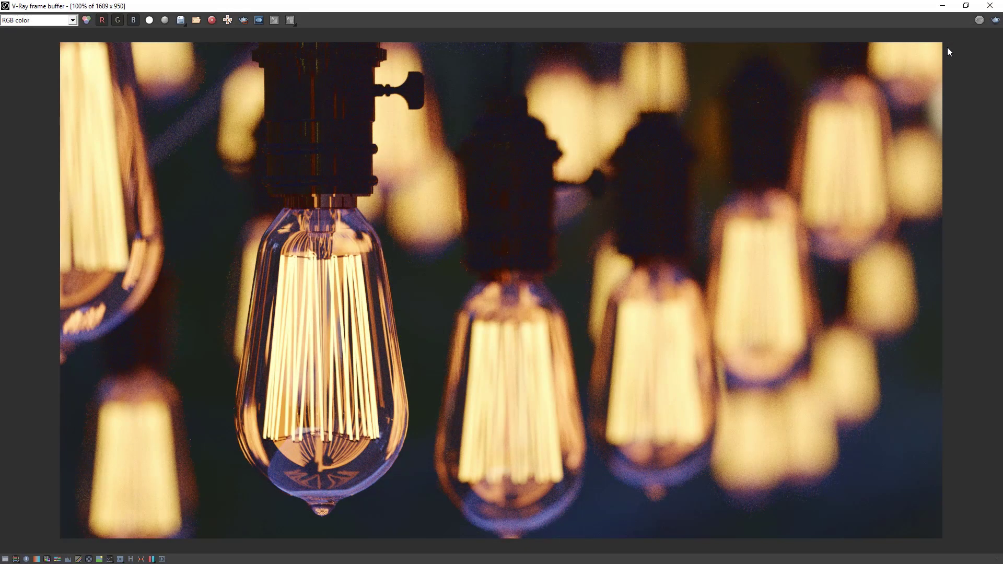